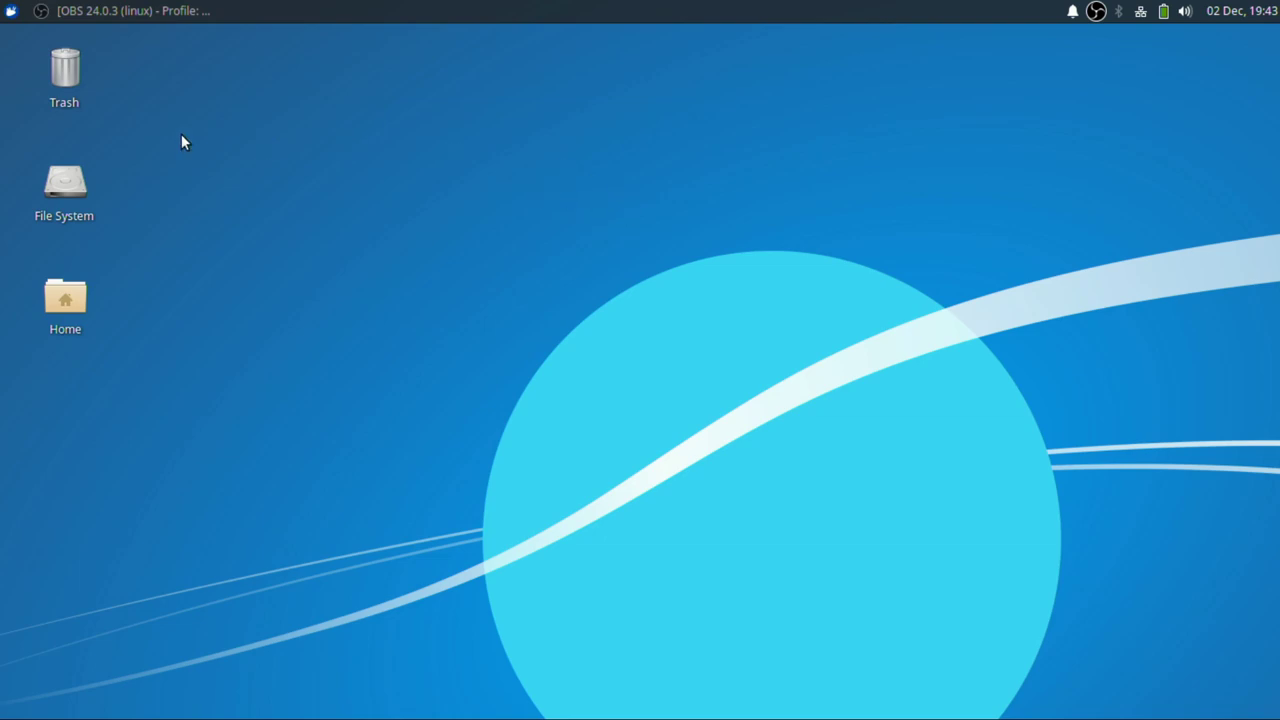
{"action": "left_click", "coordinate": [10, 12]}
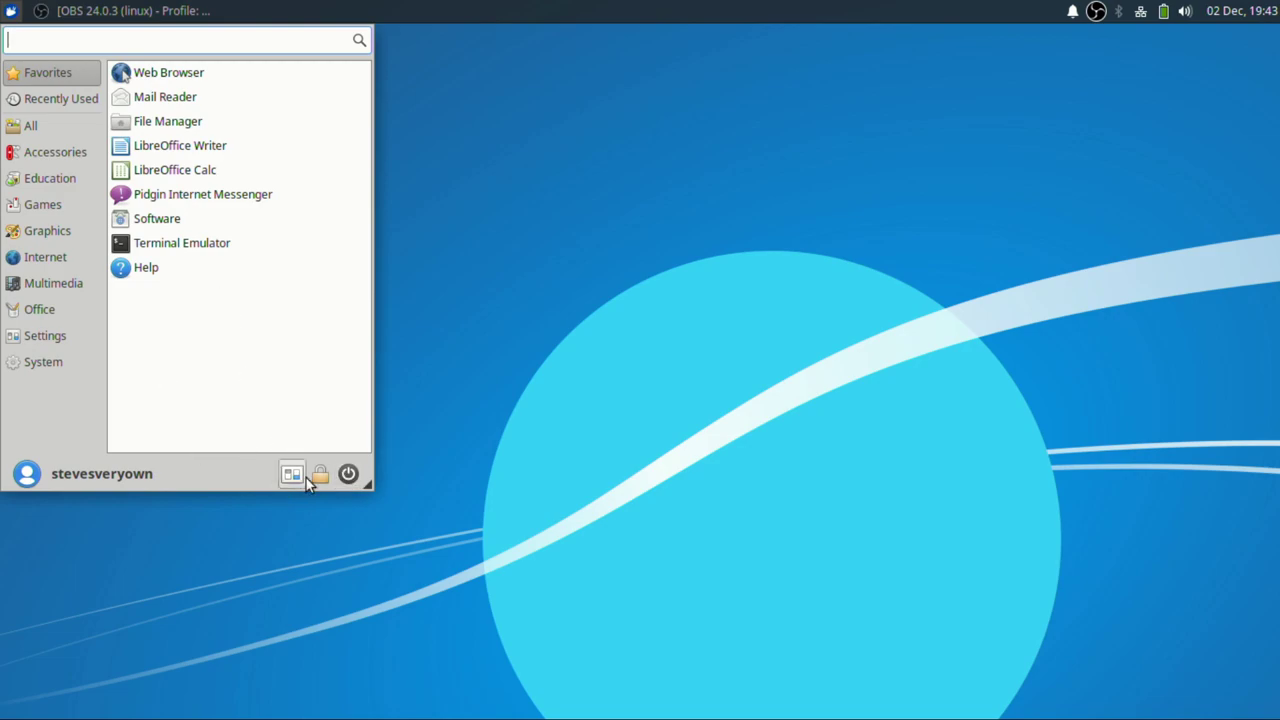
{"action": "left_click", "coordinate": [519, 298]}
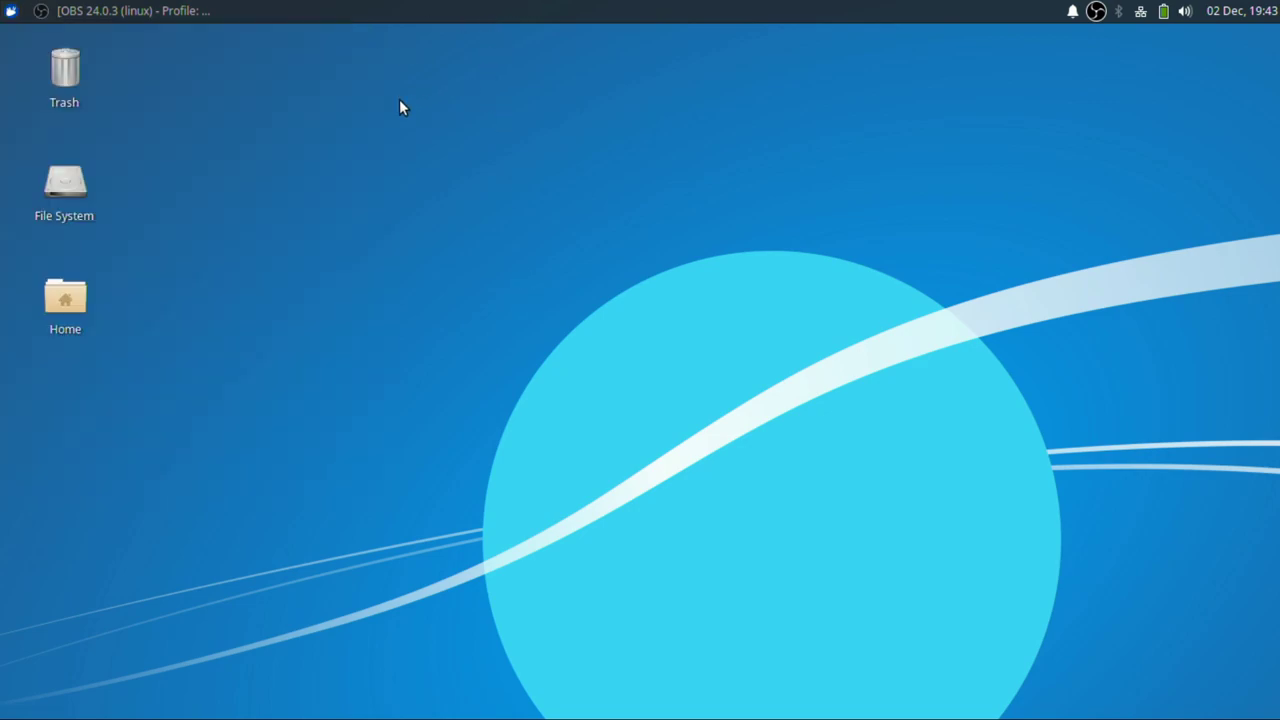
{"action": "left_click", "coordinate": [8, 10]}
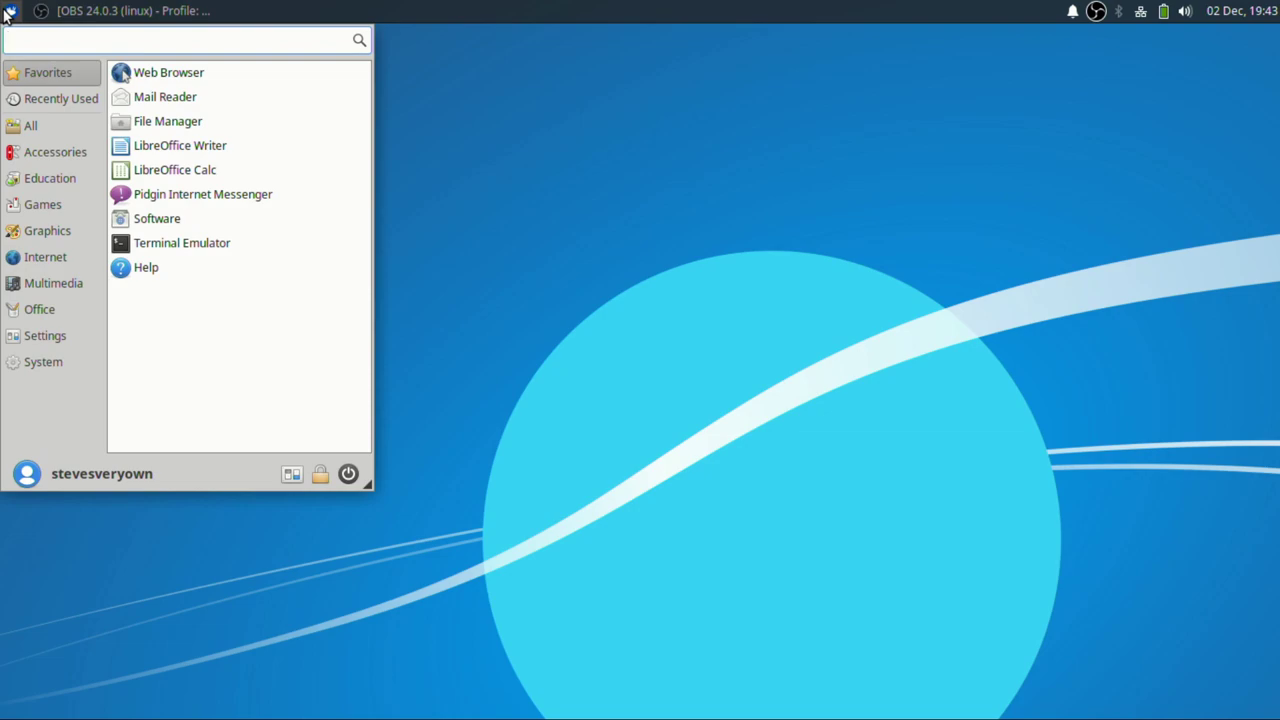
{"action": "left_click", "coordinate": [8, 11]}
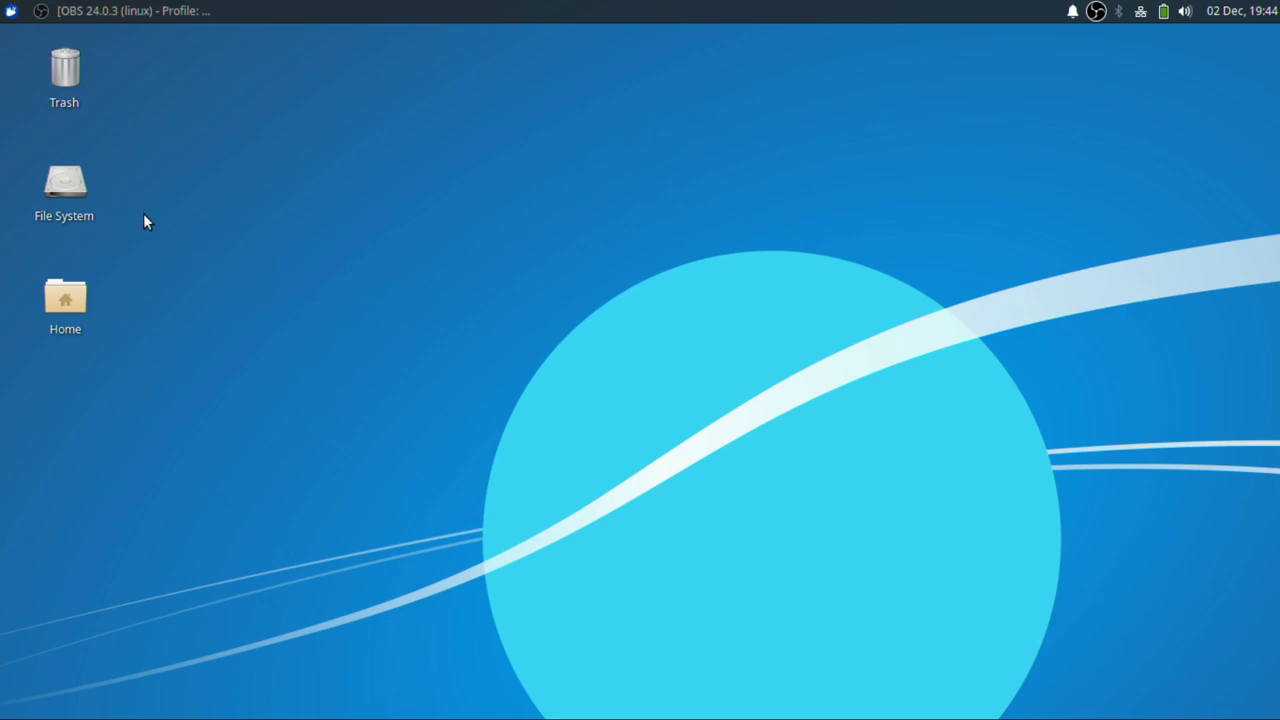
{"action": "left_click", "coordinate": [151, 14]}
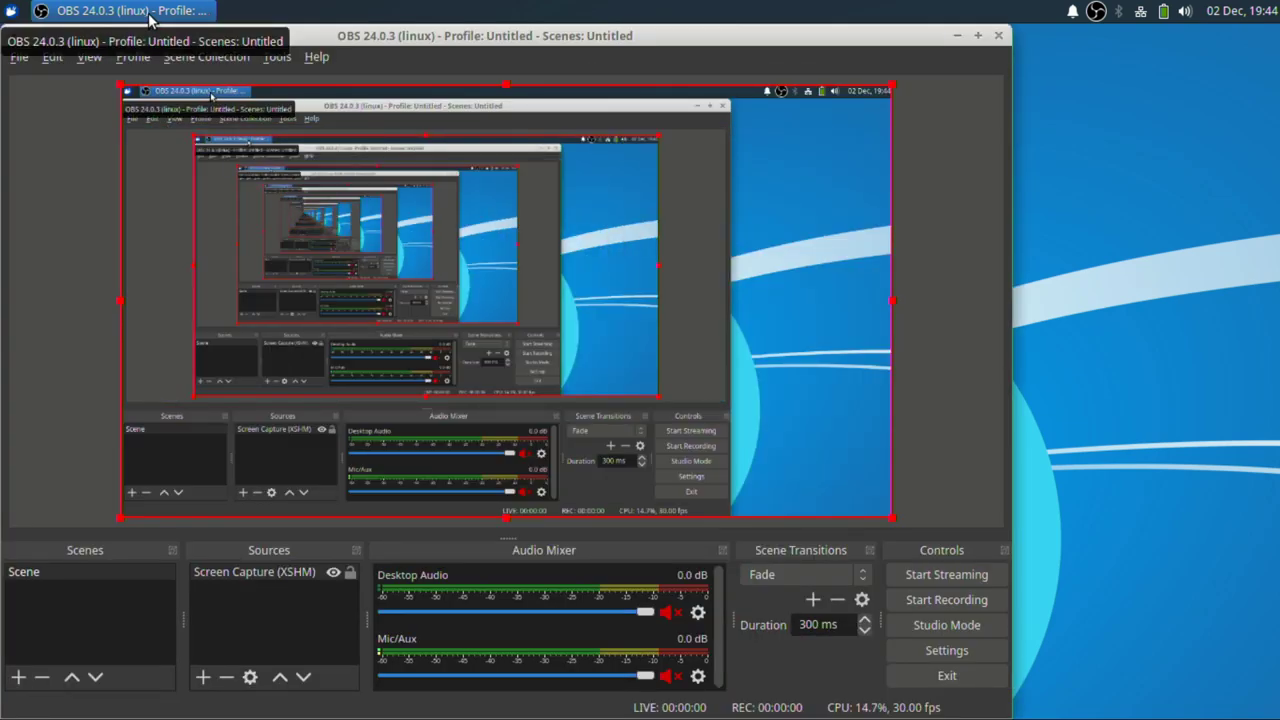
{"action": "left_click", "coordinate": [151, 14]}
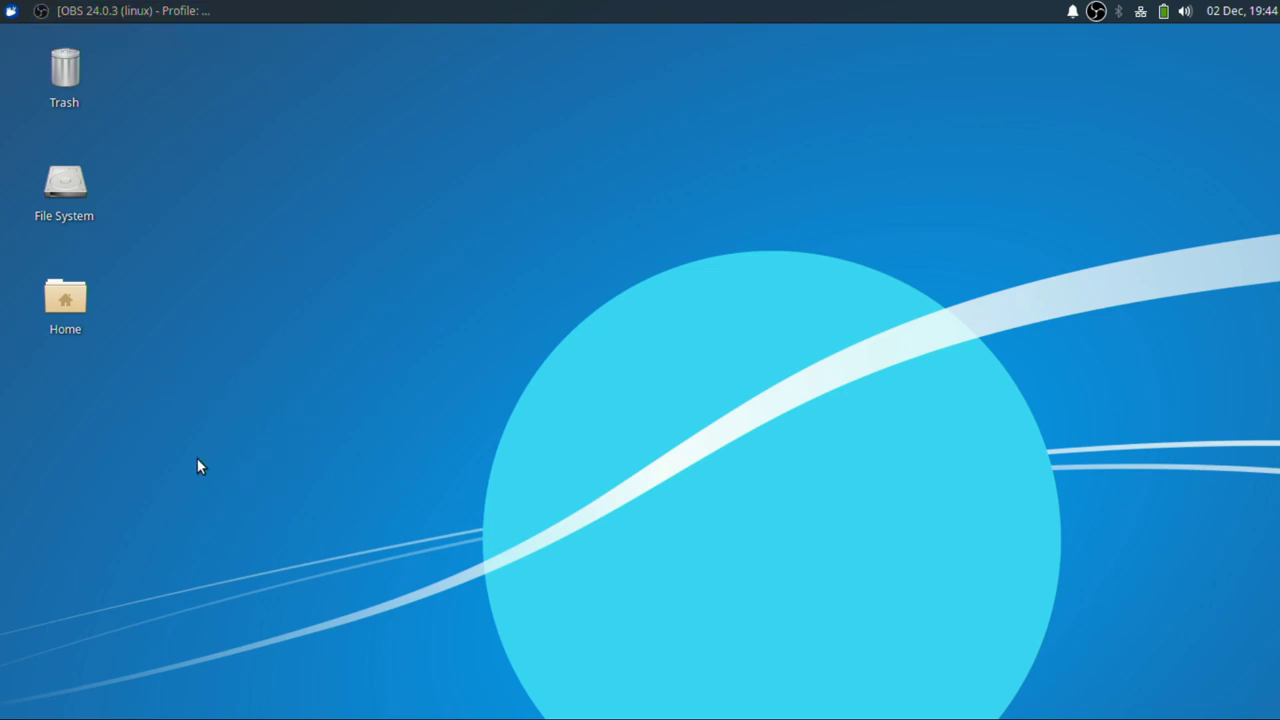
- Open the Appearance settings and set the desktop style to Adwaita-dark
{"action": "left_click", "coordinate": [11, 12]}
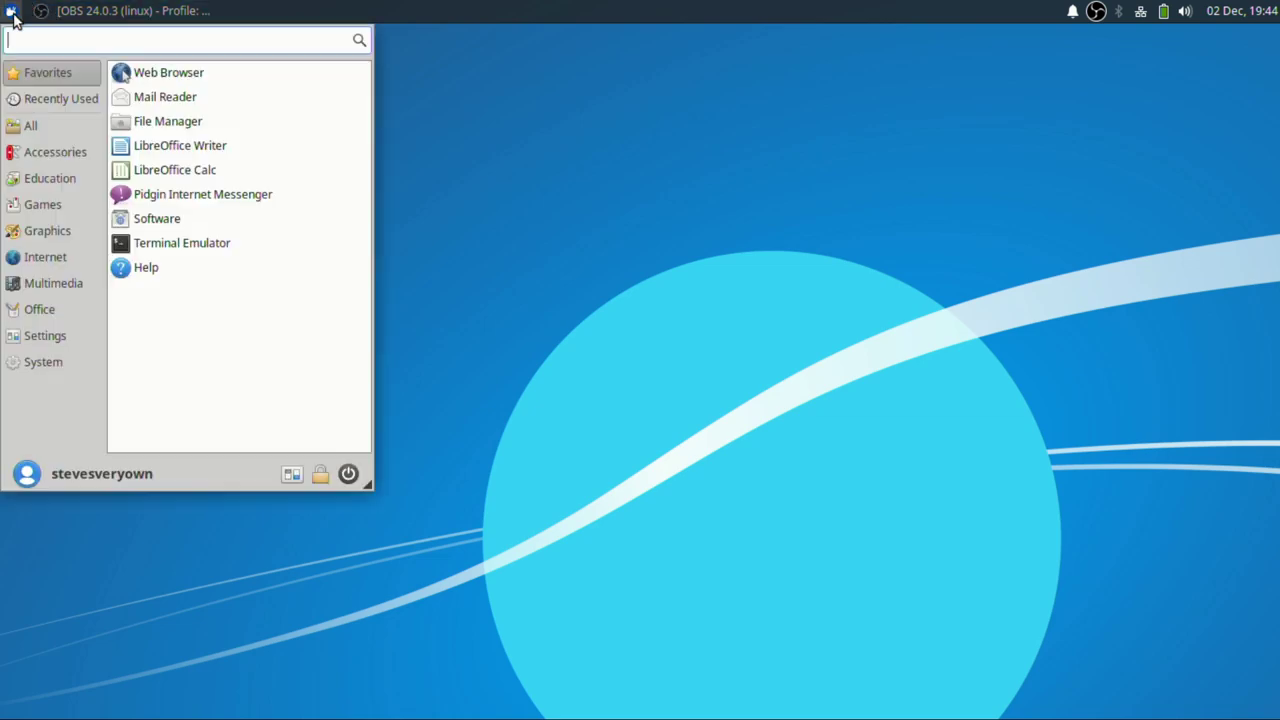
{"action": "left_click", "coordinate": [55, 336]}
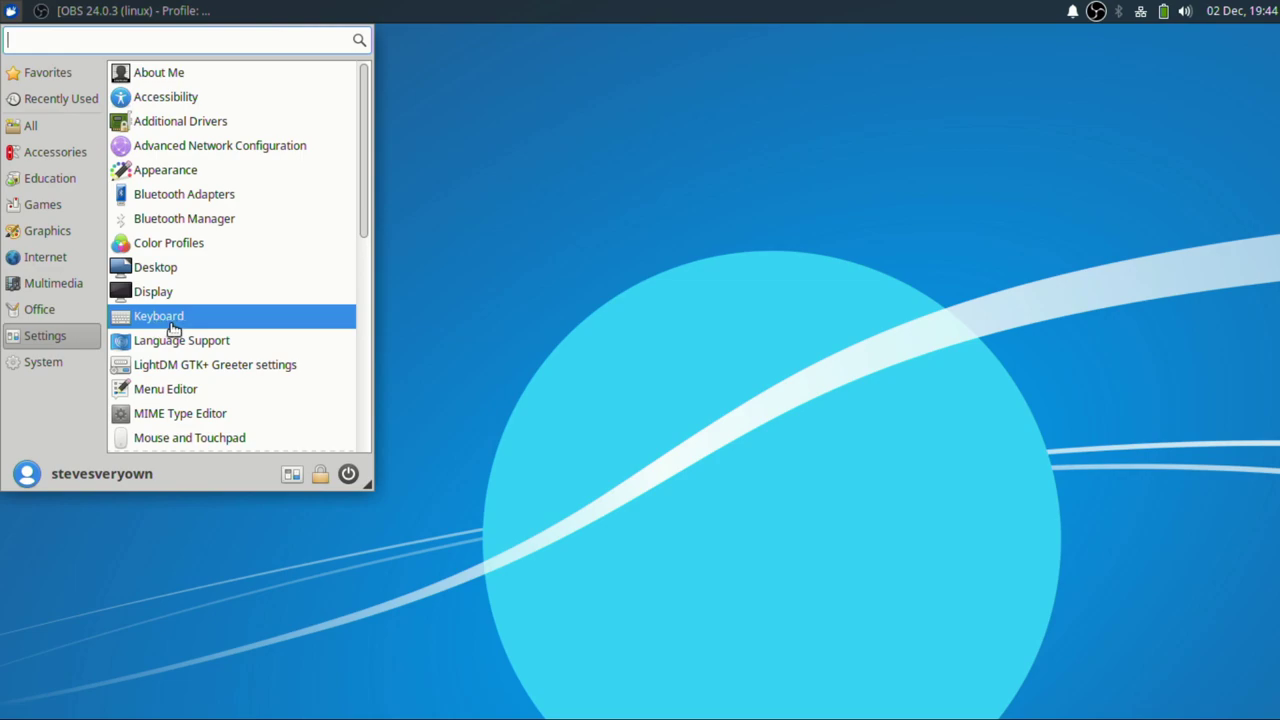
{"action": "left_click", "coordinate": [211, 171]}
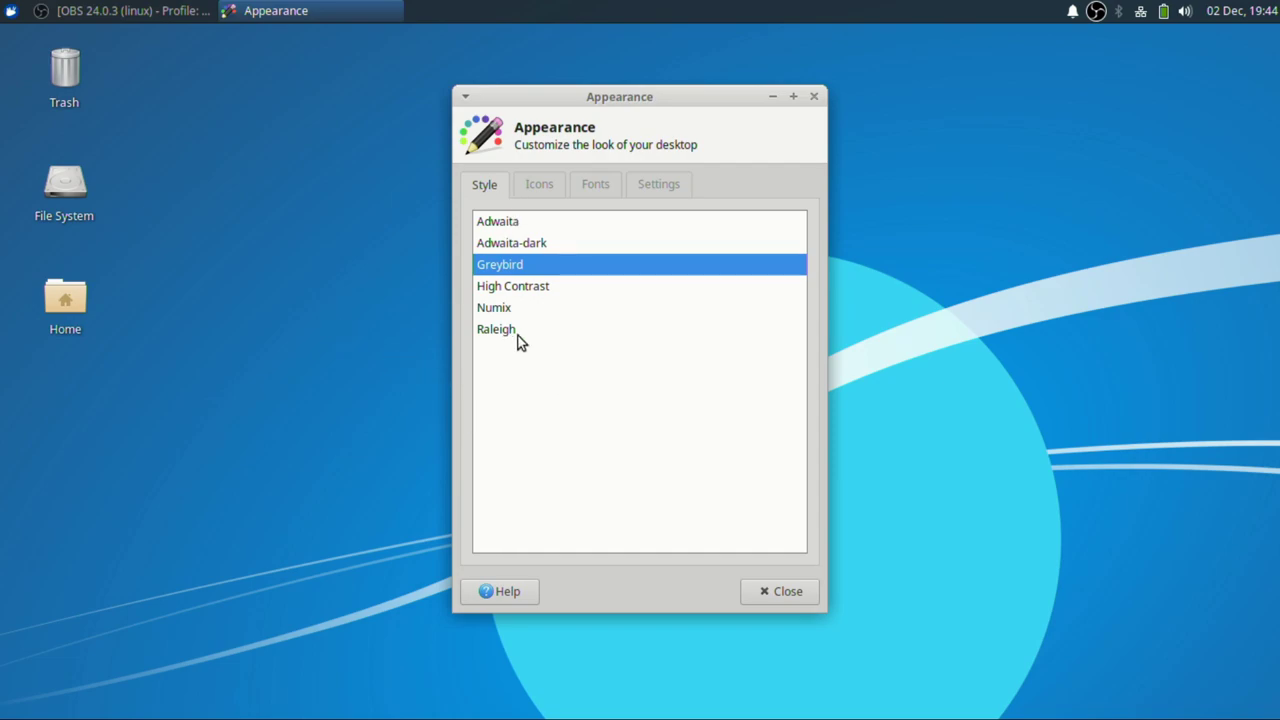
{"action": "left_click", "coordinate": [531, 250]}
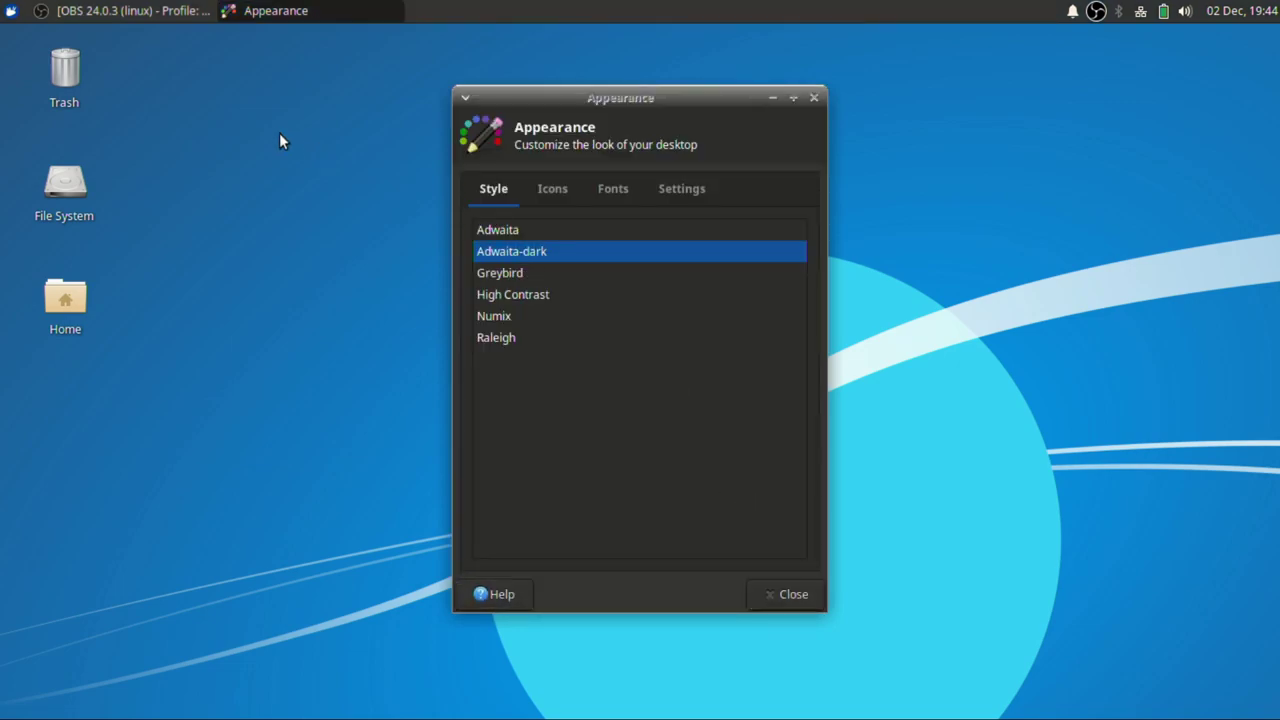
{"action": "left_click", "coordinate": [14, 10]}
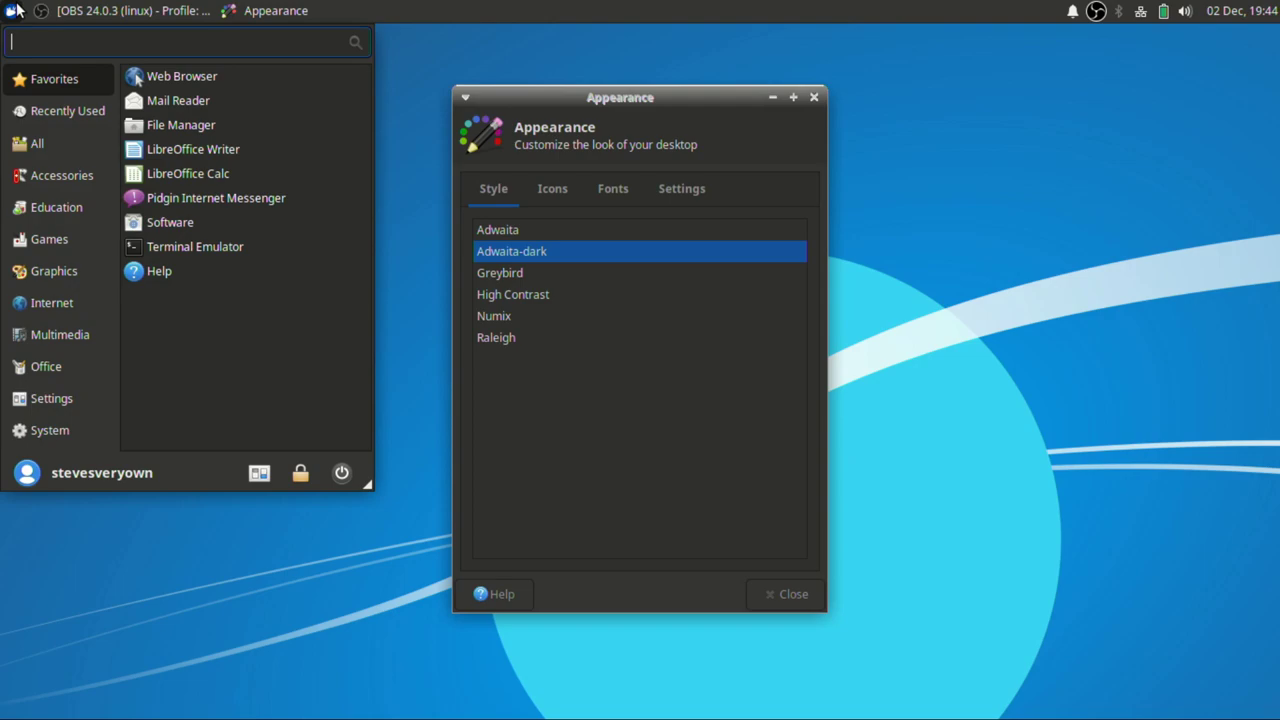
{"action": "left_click", "coordinate": [17, 8]}
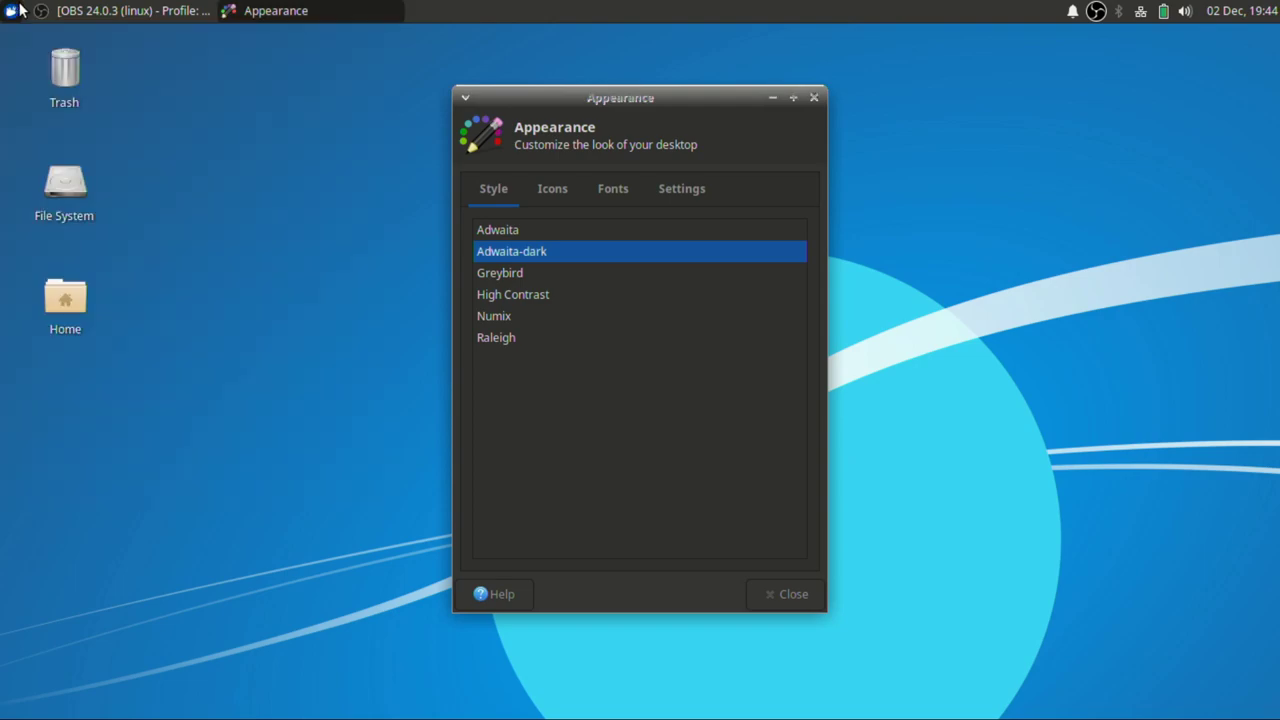
- Set the icon theme to elementary Xfce dark and close the Appearance settings
{"action": "left_click", "coordinate": [553, 189]}
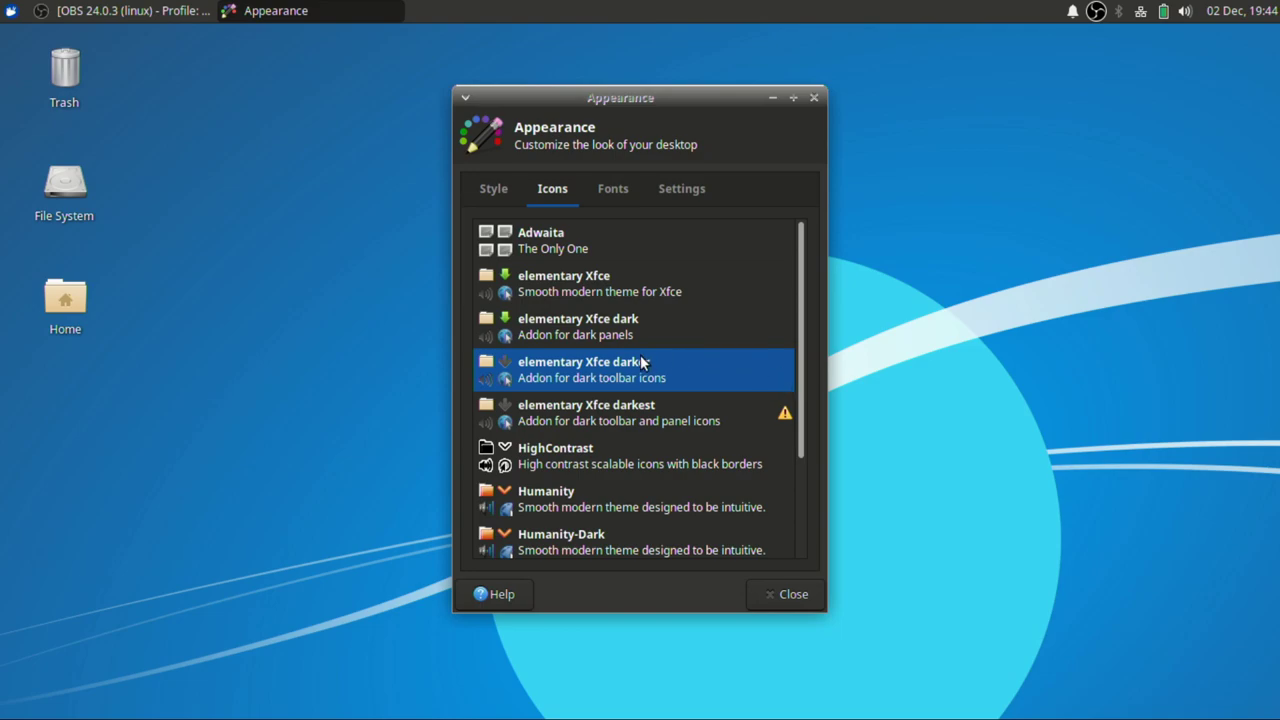
{"action": "left_click", "coordinate": [614, 333]}
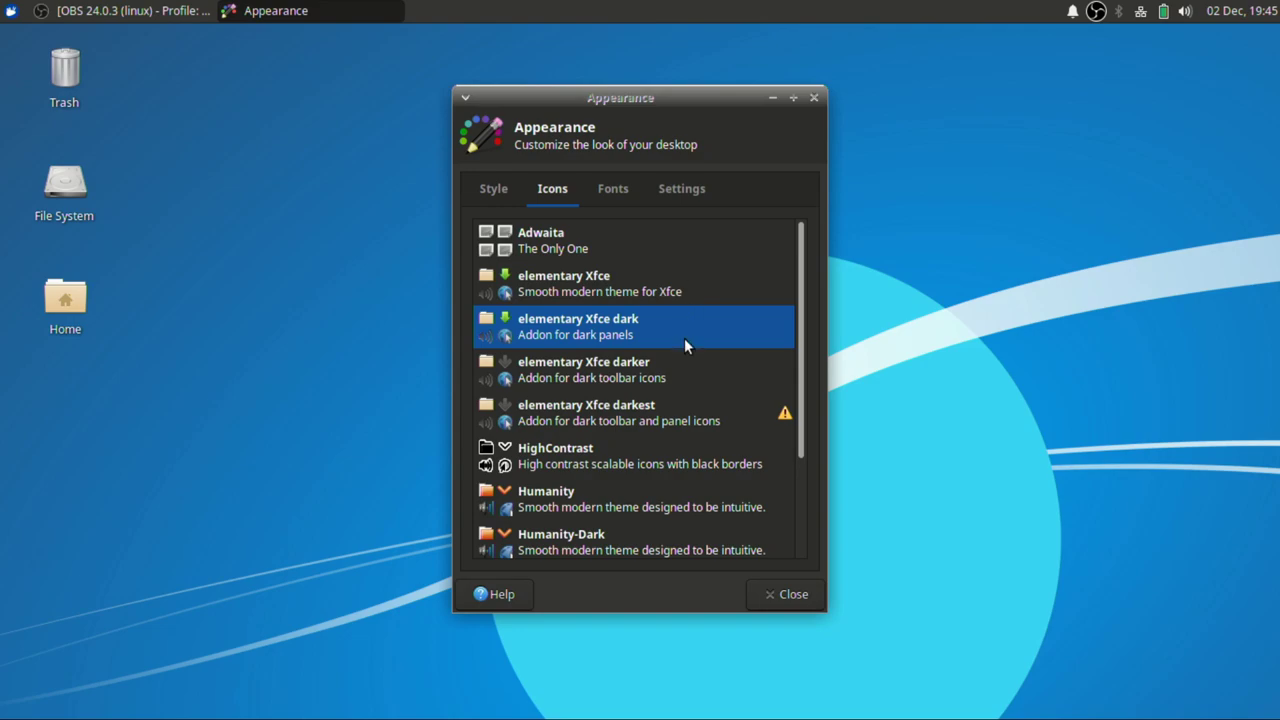
{"action": "left_click", "coordinate": [731, 416]}
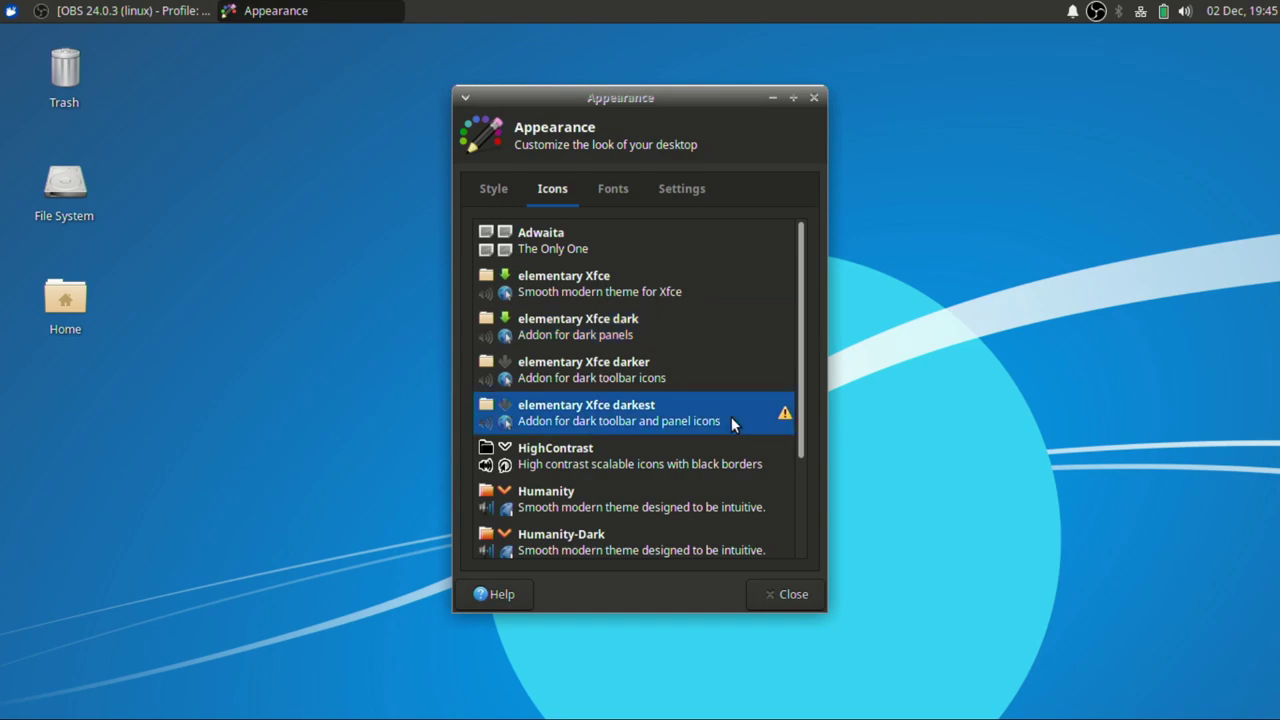
{"action": "left_click", "coordinate": [636, 336]}
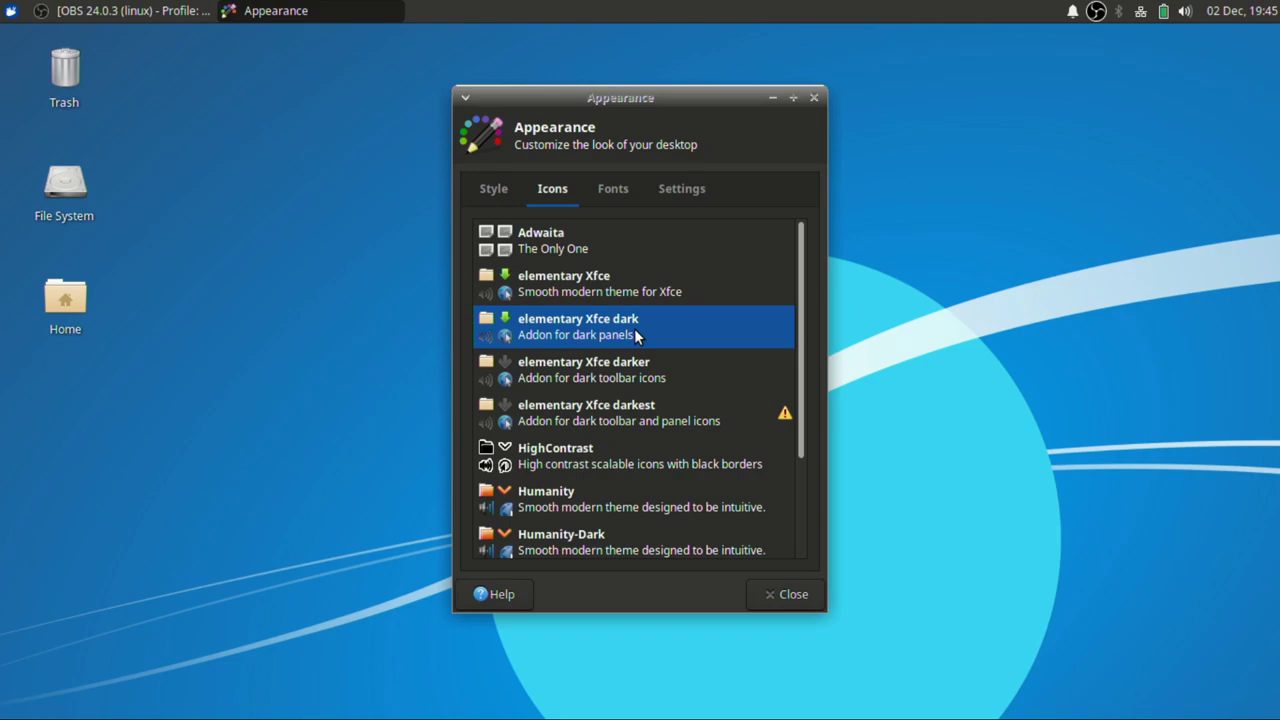
{"action": "left_click", "coordinate": [781, 594]}
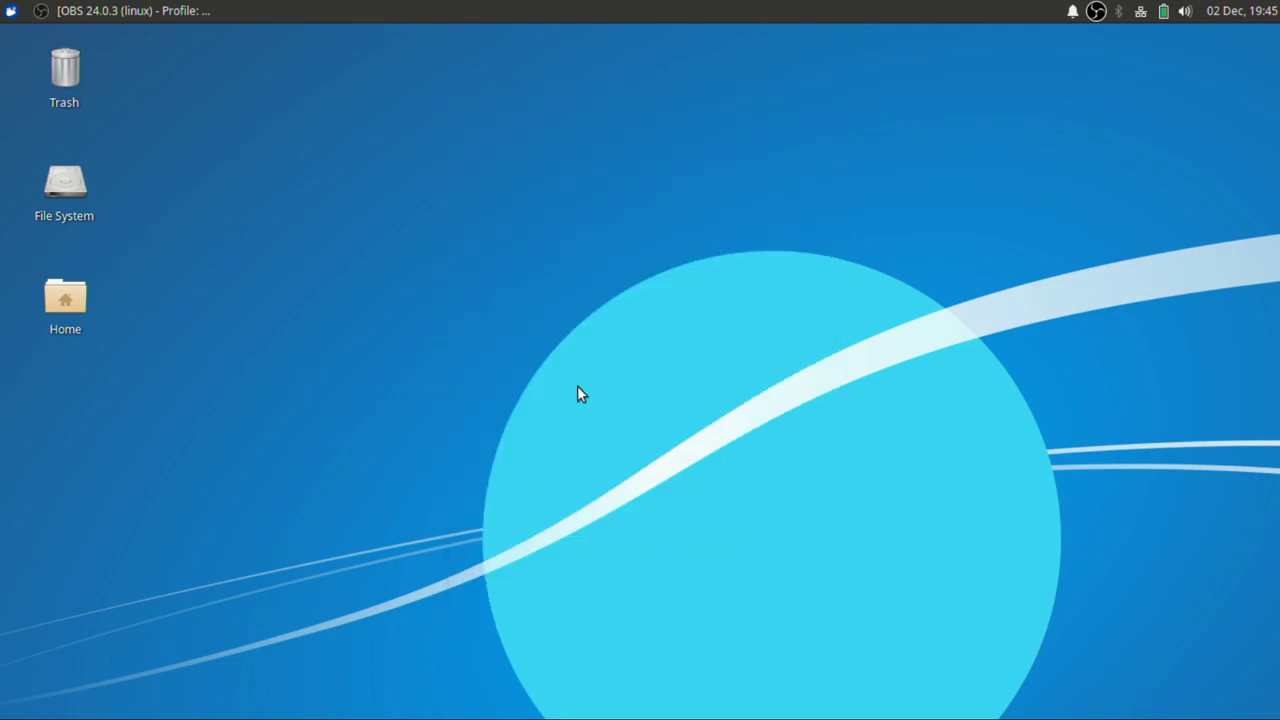
{"action": "left_click", "coordinate": [10, 12]}
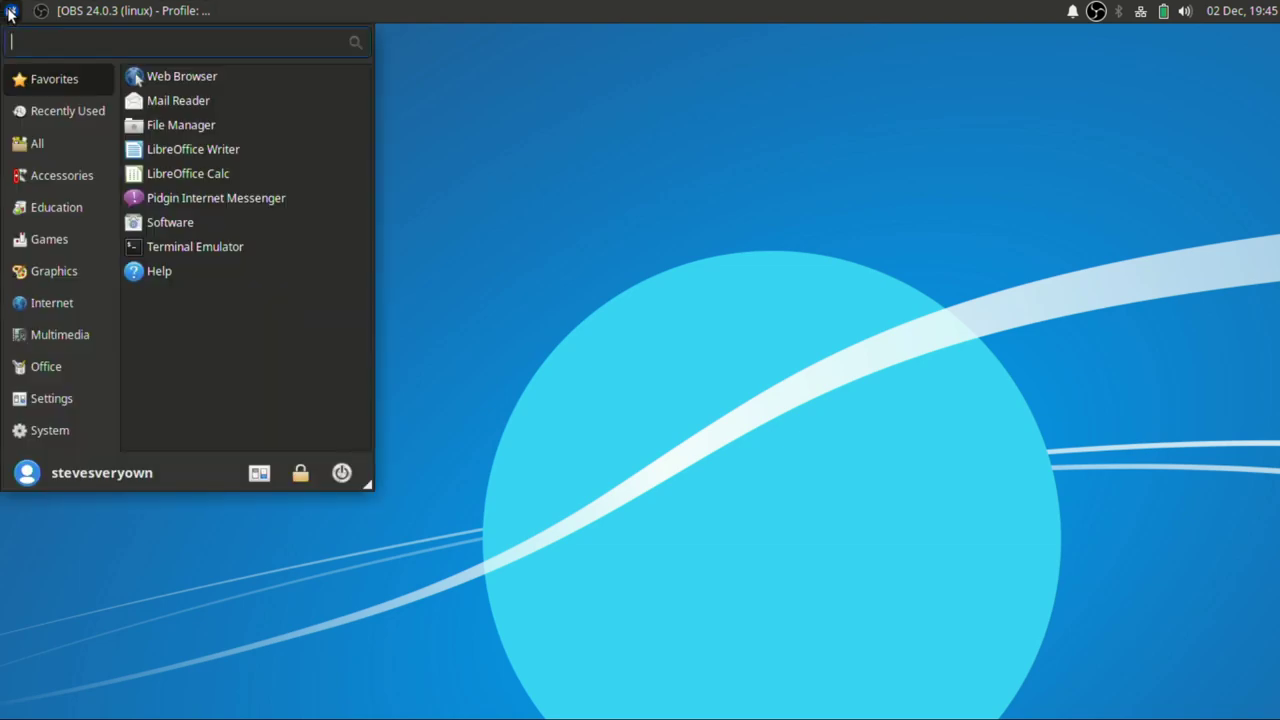
{"action": "left_click", "coordinate": [50, 239]}
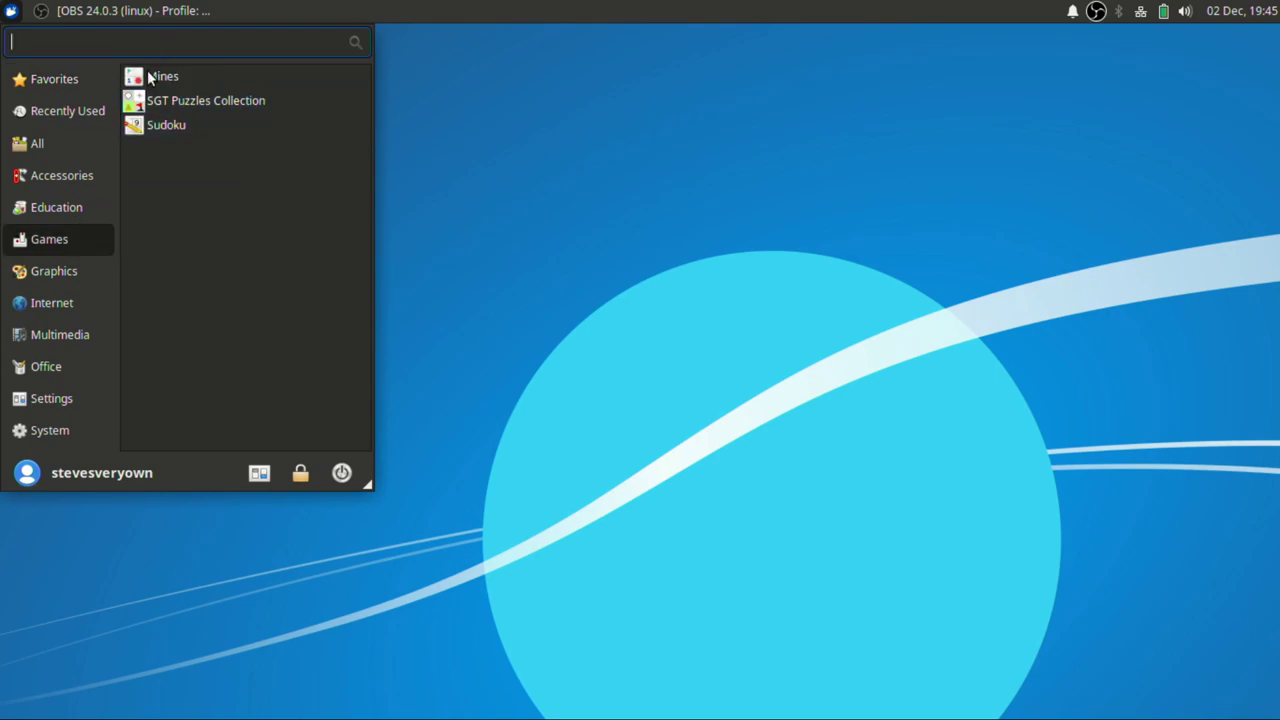
{"action": "left_click", "coordinate": [10, 12]}
- Open the desktop settings and set the wallpaper to the dark grey backdrop with white triangles
{"action": "right_click", "coordinate": [262, 208]}
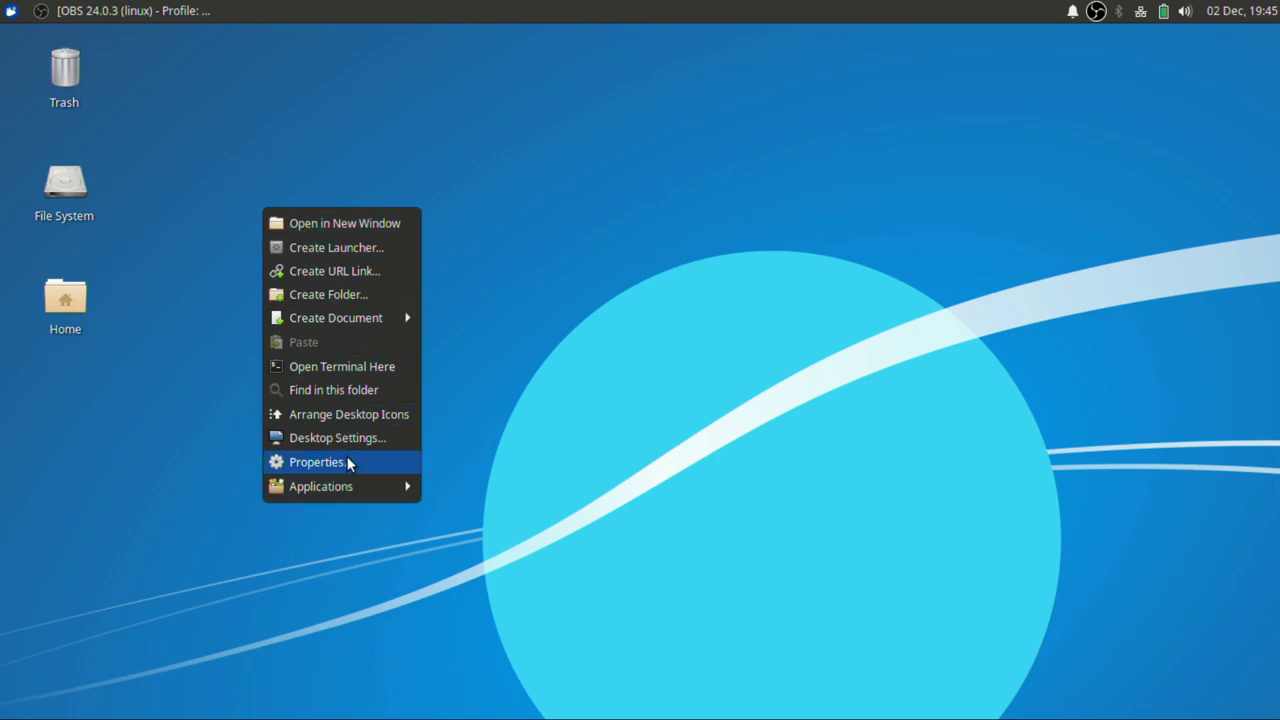
{"action": "mouse_move", "coordinate": [348, 487]}
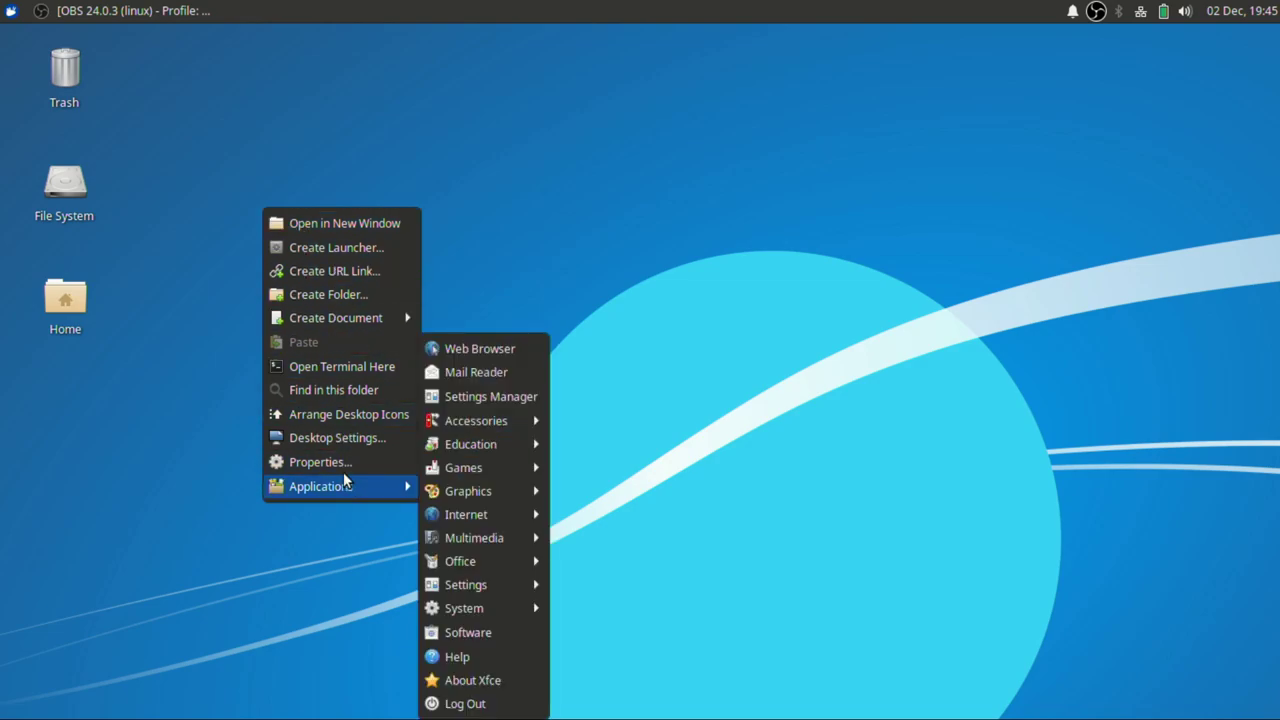
{"action": "left_click", "coordinate": [341, 441]}
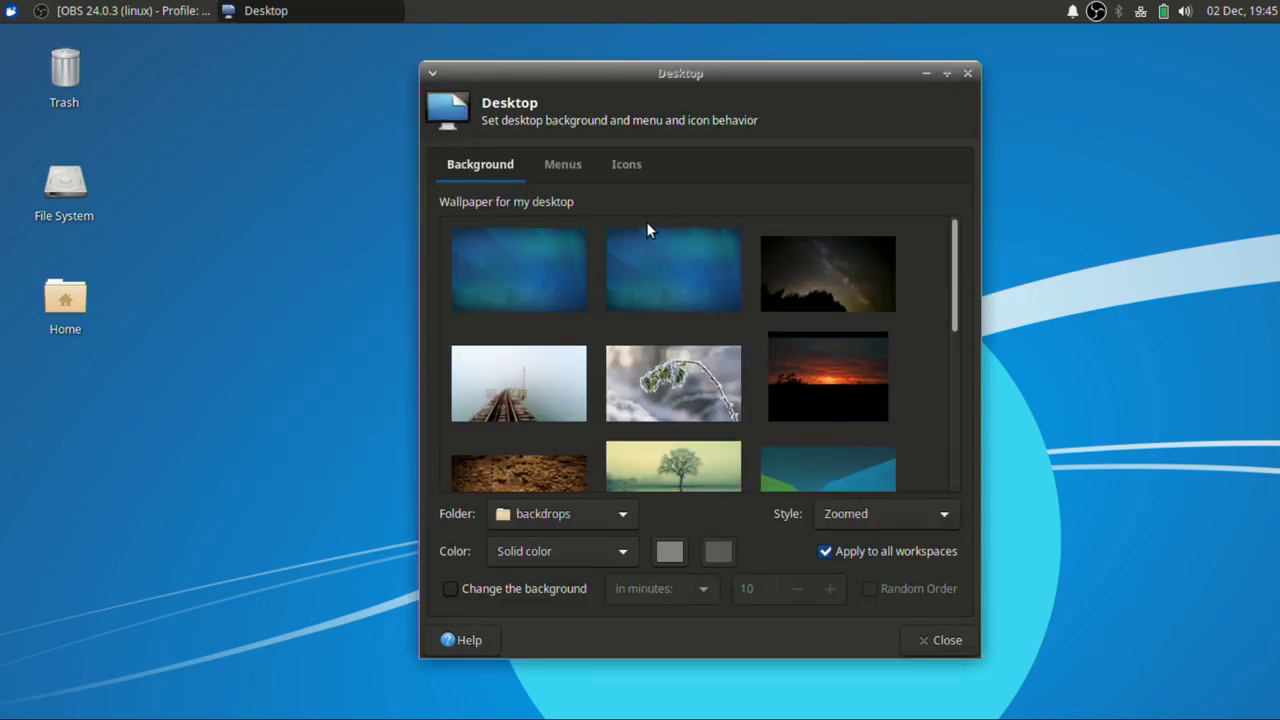
{"action": "scroll", "coordinate": [631, 234], "scroll_direction": "down", "scroll_amount": 5}
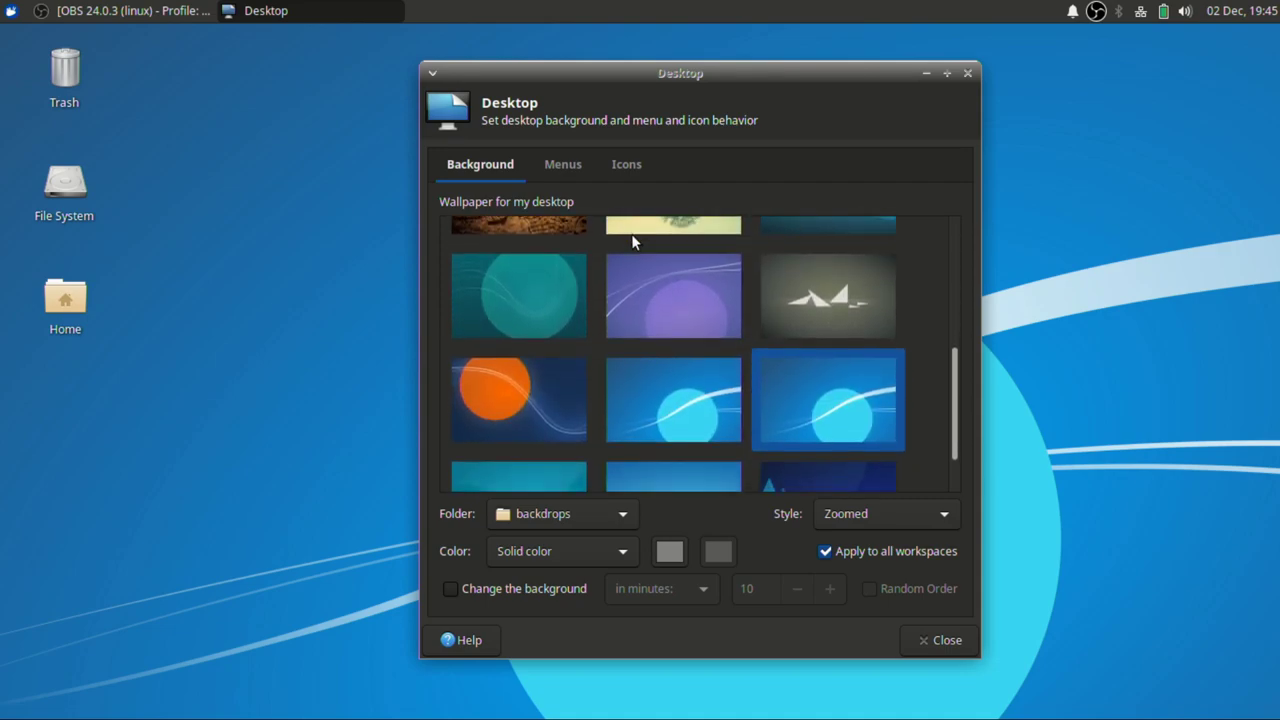
{"action": "scroll", "coordinate": [631, 234], "scroll_direction": "down", "scroll_amount": 2}
{"action": "scroll", "coordinate": [631, 234], "scroll_direction": "up", "scroll_amount": 5}
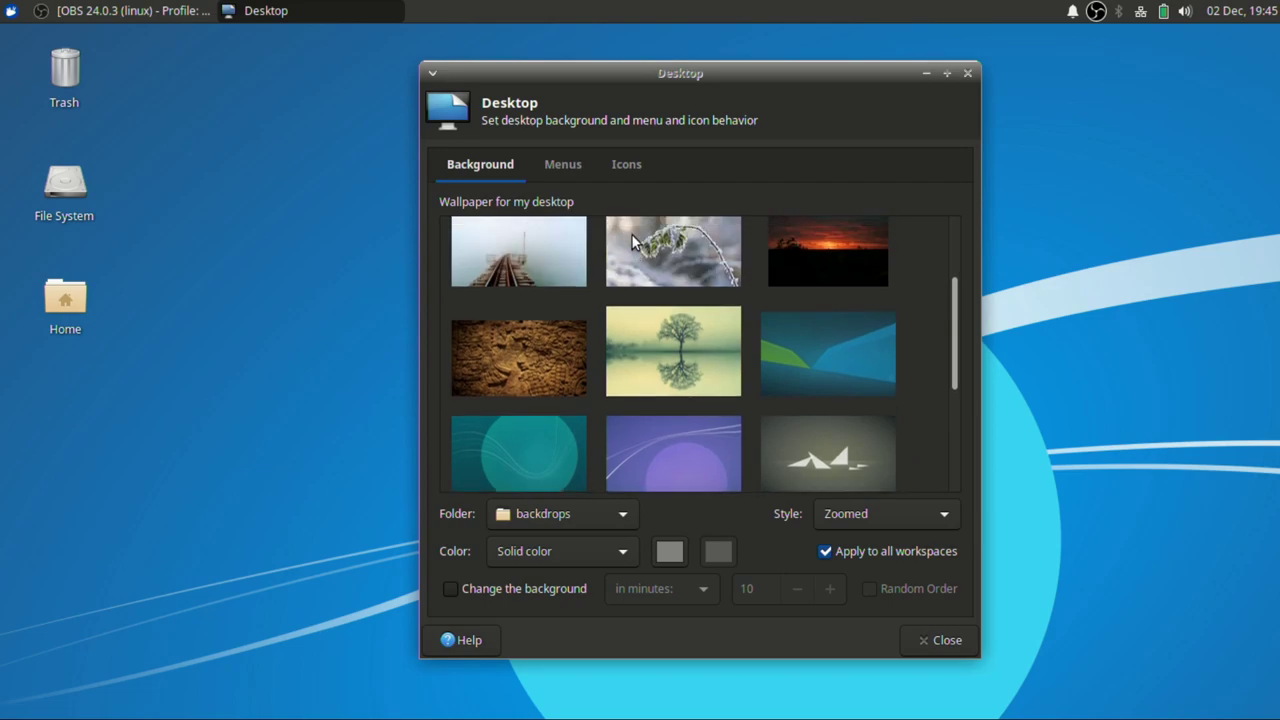
{"action": "scroll", "coordinate": [632, 235], "scroll_direction": "down", "scroll_amount": 1}
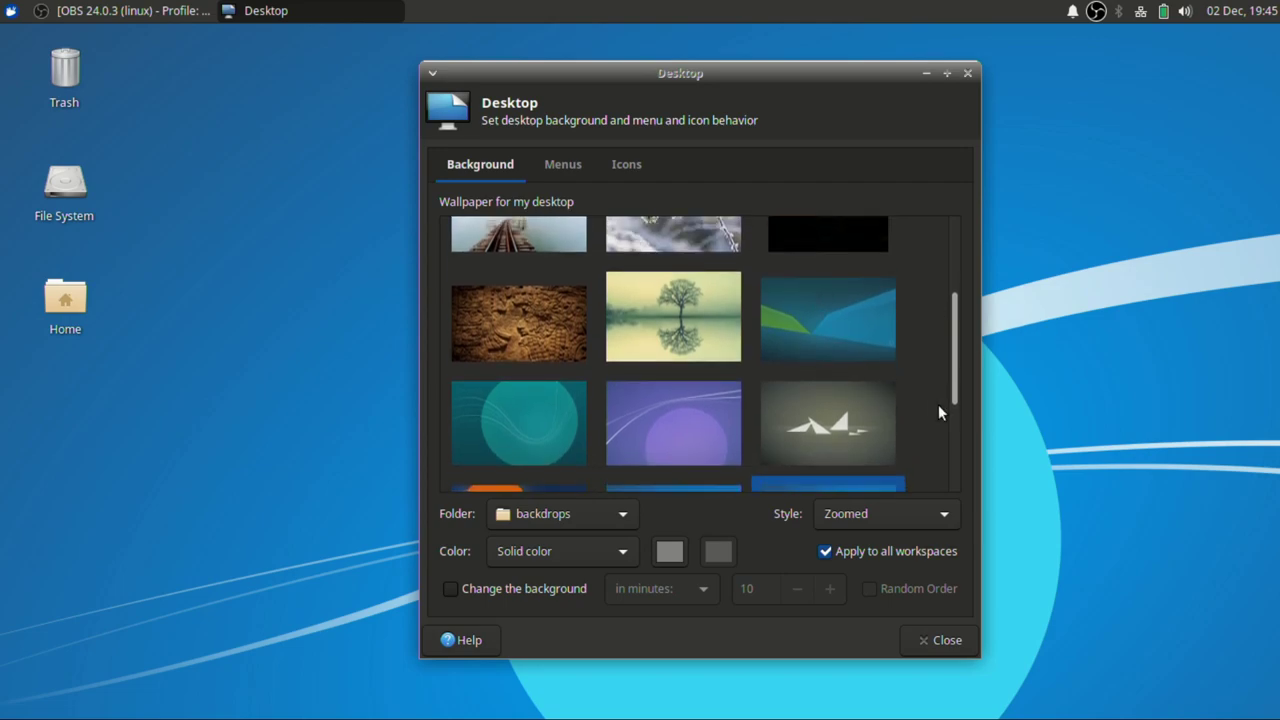
{"action": "left_click", "coordinate": [852, 445]}
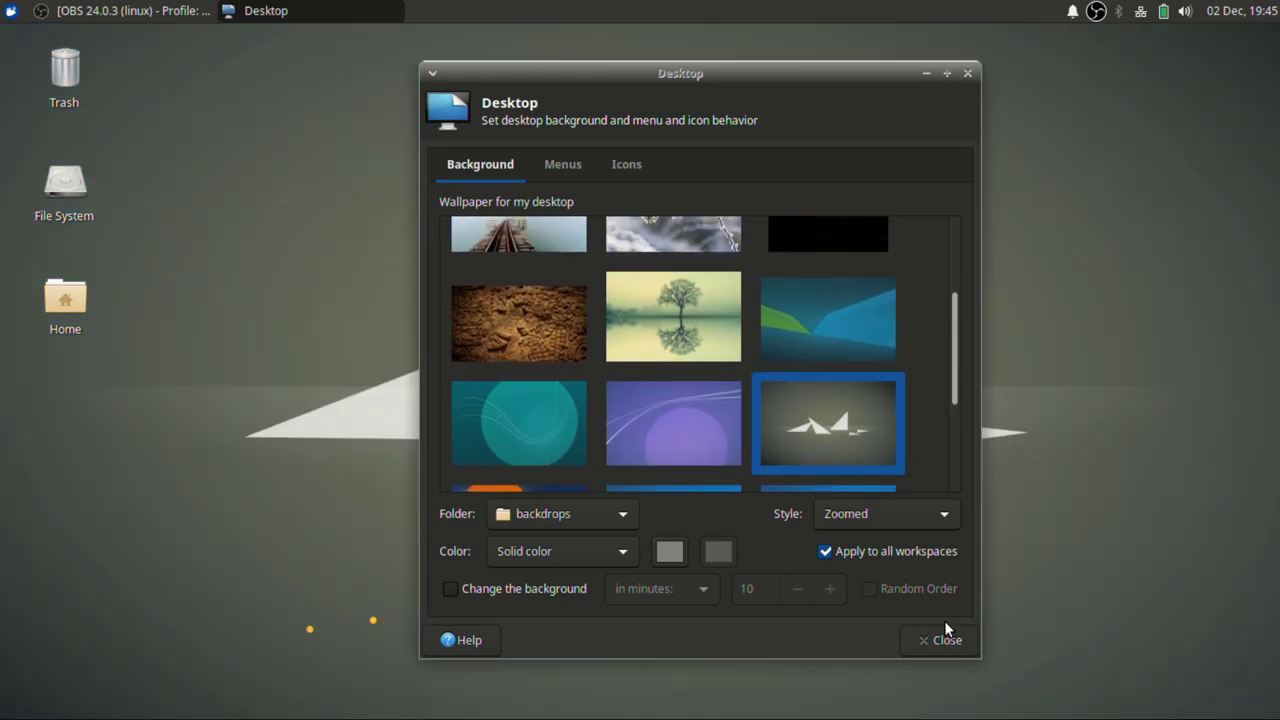
- Review the menu and icon options in the desktop settings and close the dialog
{"action": "left_click", "coordinate": [563, 166]}
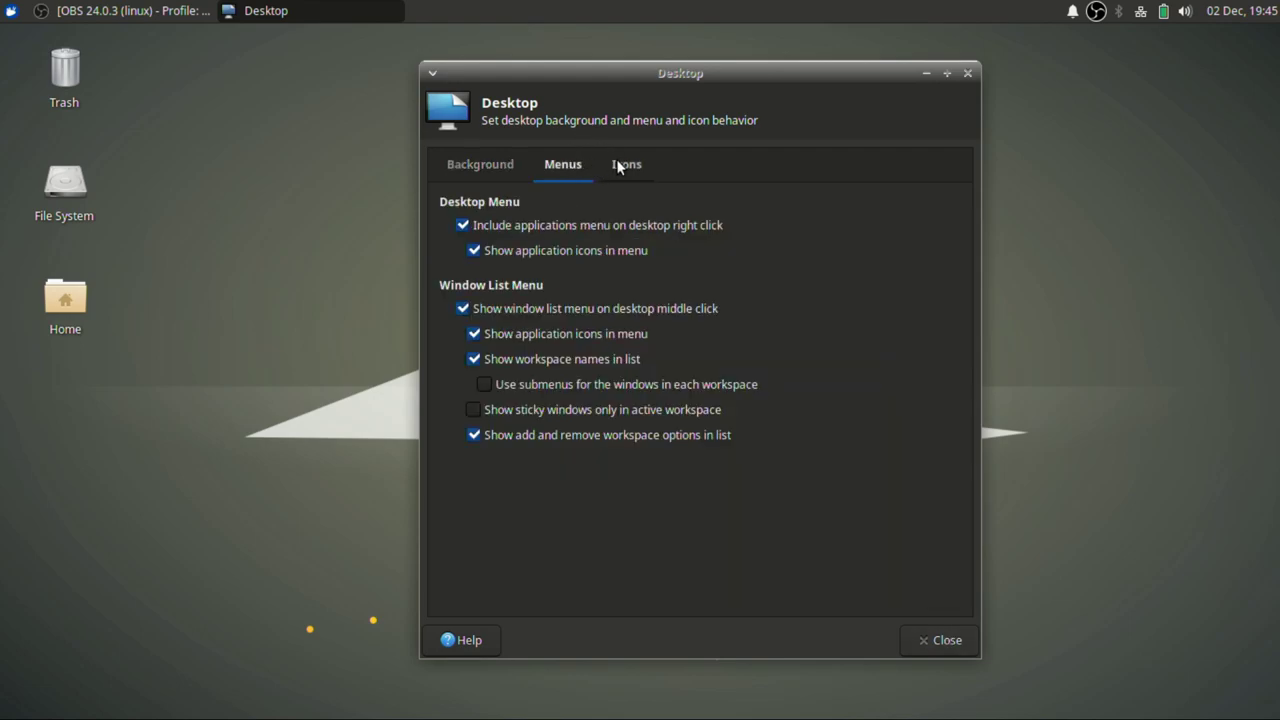
{"action": "left_click", "coordinate": [617, 166]}
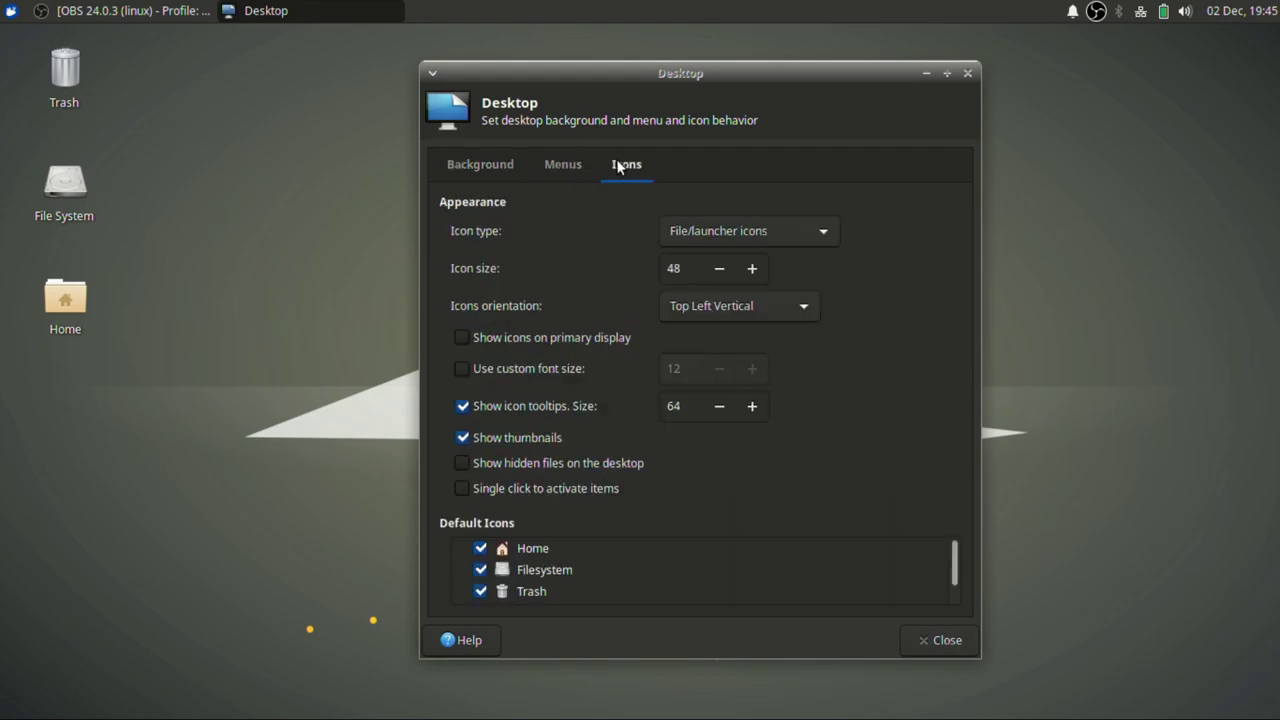
{"action": "left_click", "coordinate": [924, 642]}
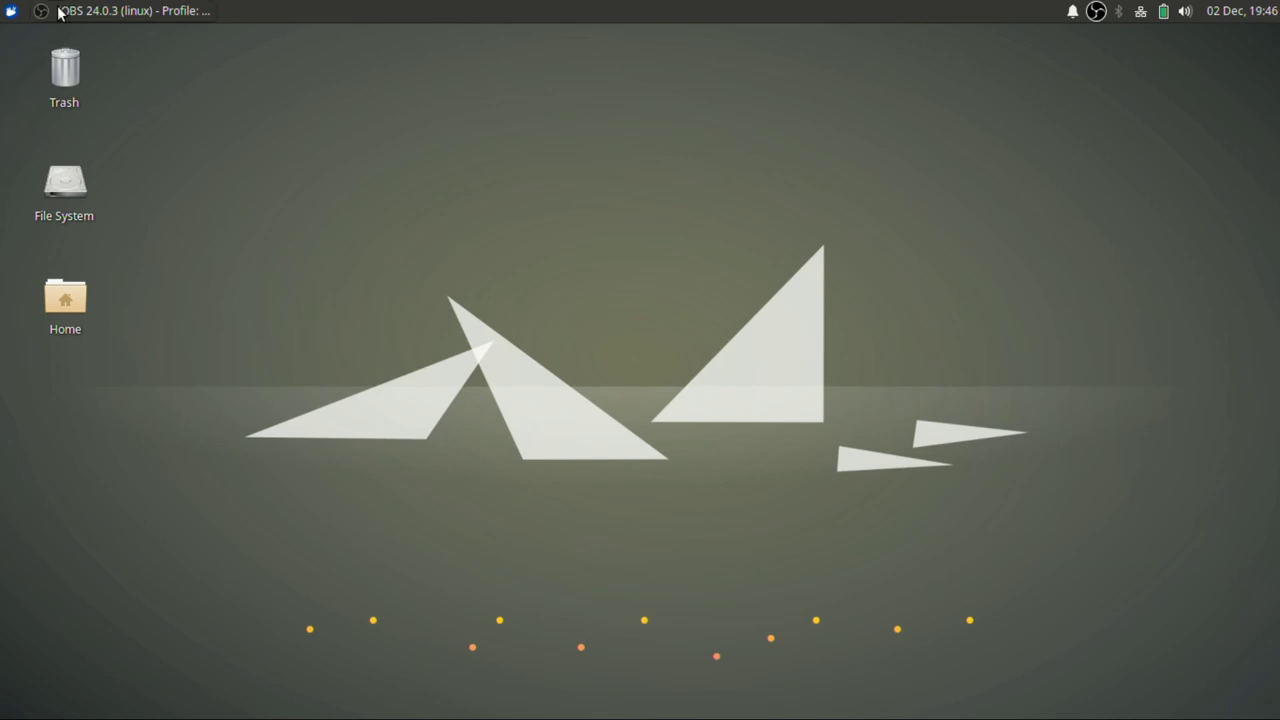
- Reopen the recently used Appearance settings and look through the list of available icon themes
{"action": "left_click", "coordinate": [12, 12]}
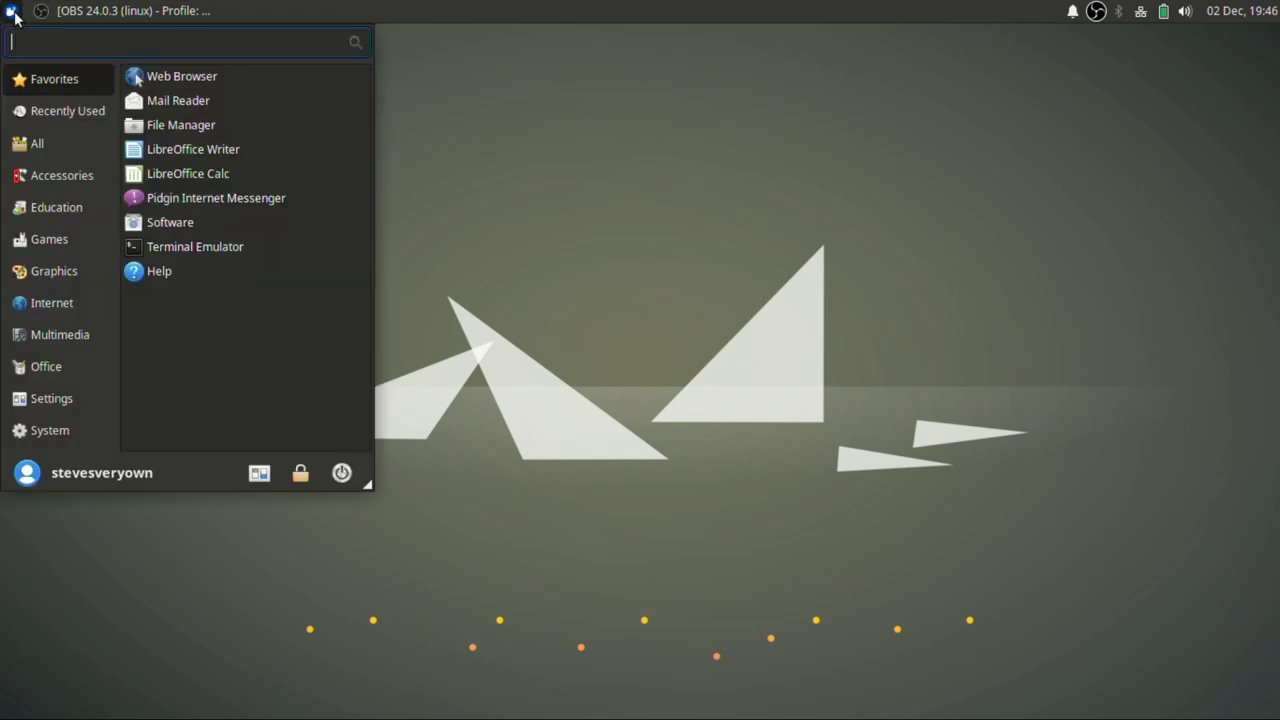
{"action": "left_click", "coordinate": [51, 112]}
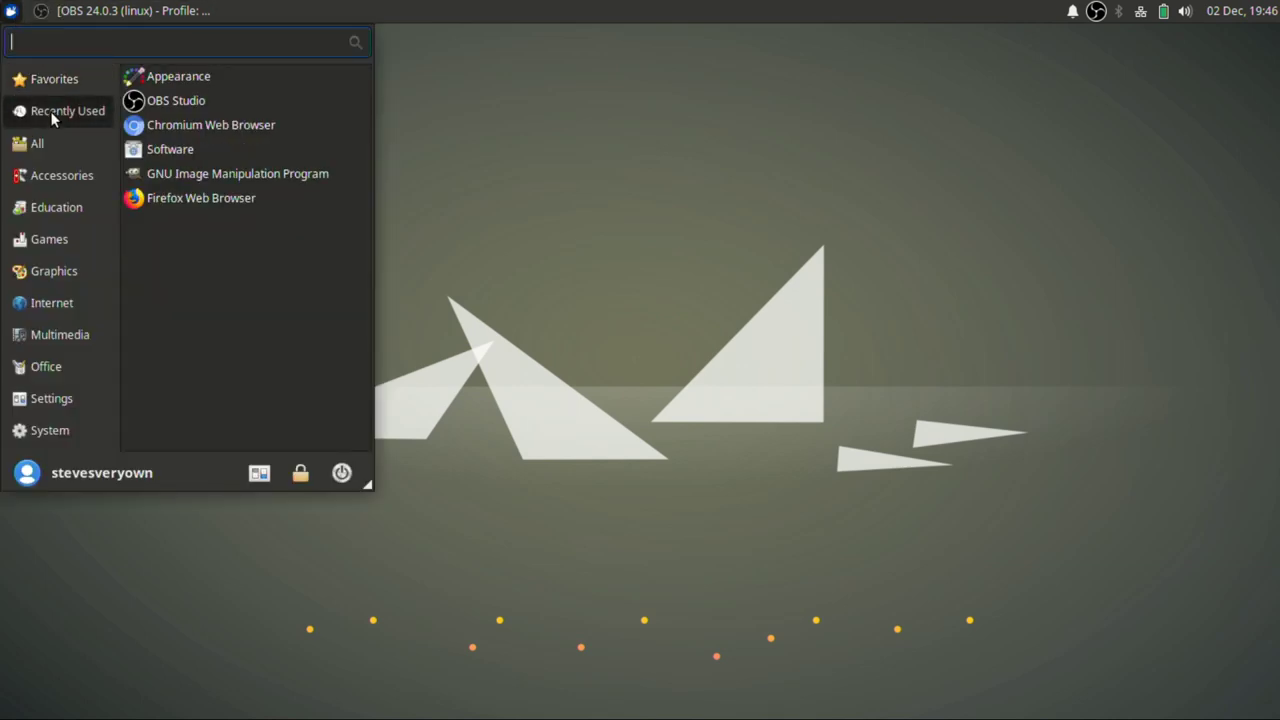
{"action": "left_click", "coordinate": [155, 86]}
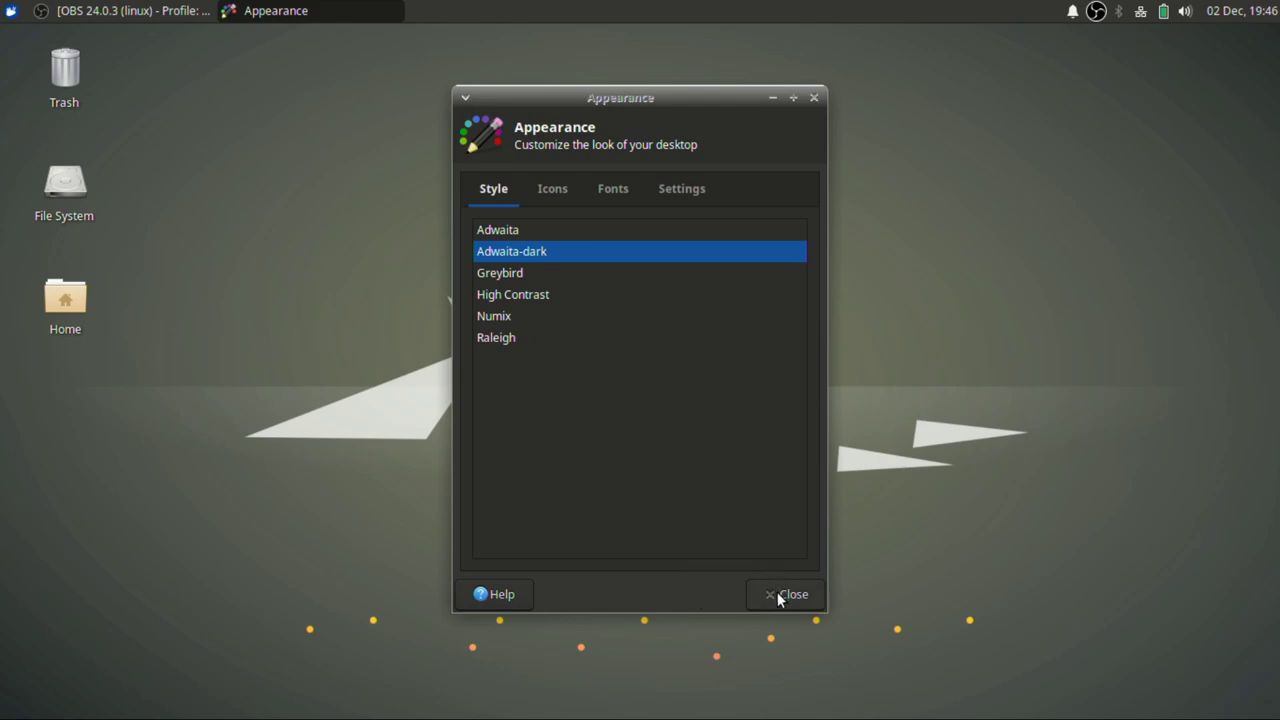
{"action": "left_click", "coordinate": [548, 183]}
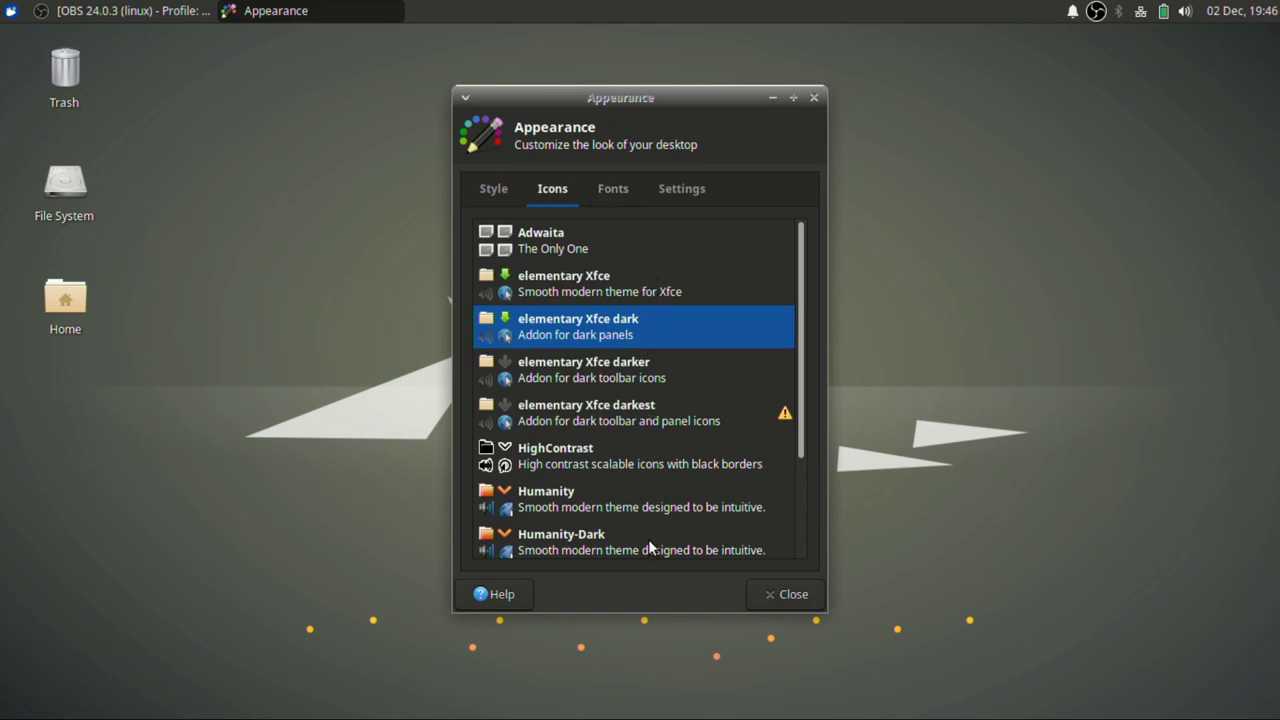
{"action": "scroll", "coordinate": [648, 546], "scroll_direction": "down", "scroll_amount": 3}
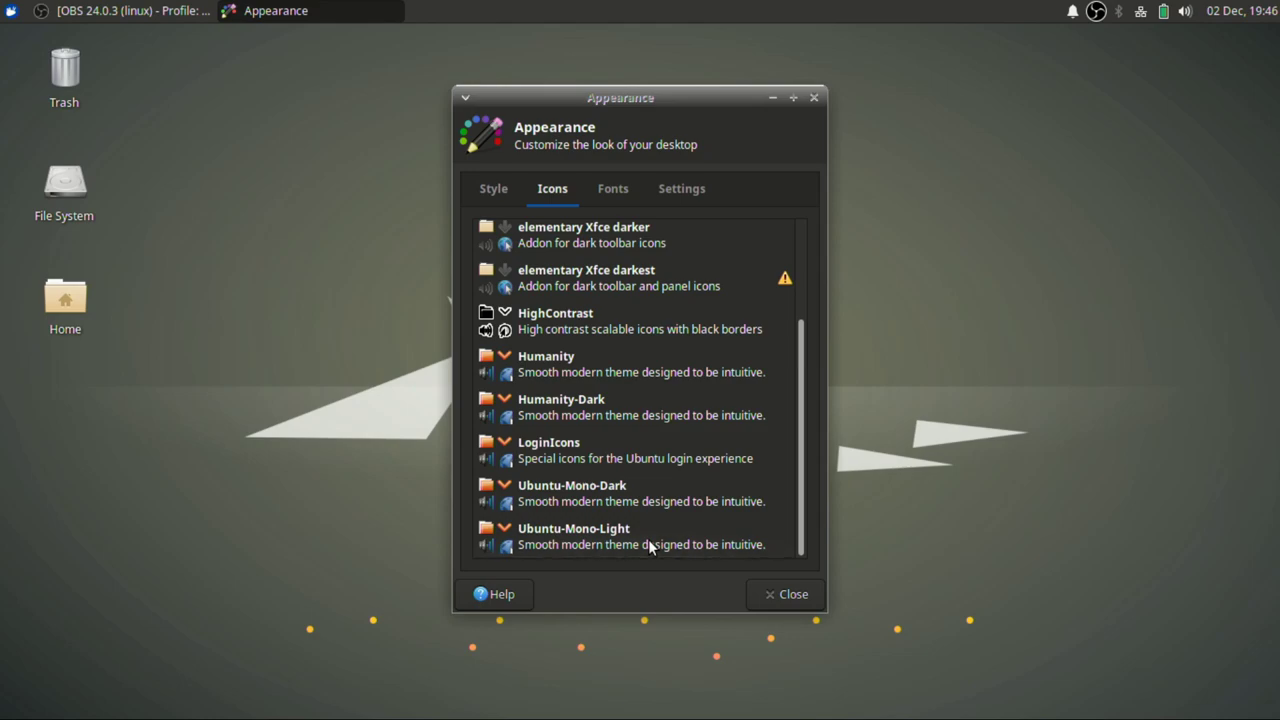
{"action": "scroll", "coordinate": [648, 546], "scroll_direction": "up", "scroll_amount": 3}
{"action": "scroll", "coordinate": [648, 545], "scroll_direction": "down", "scroll_amount": 2}
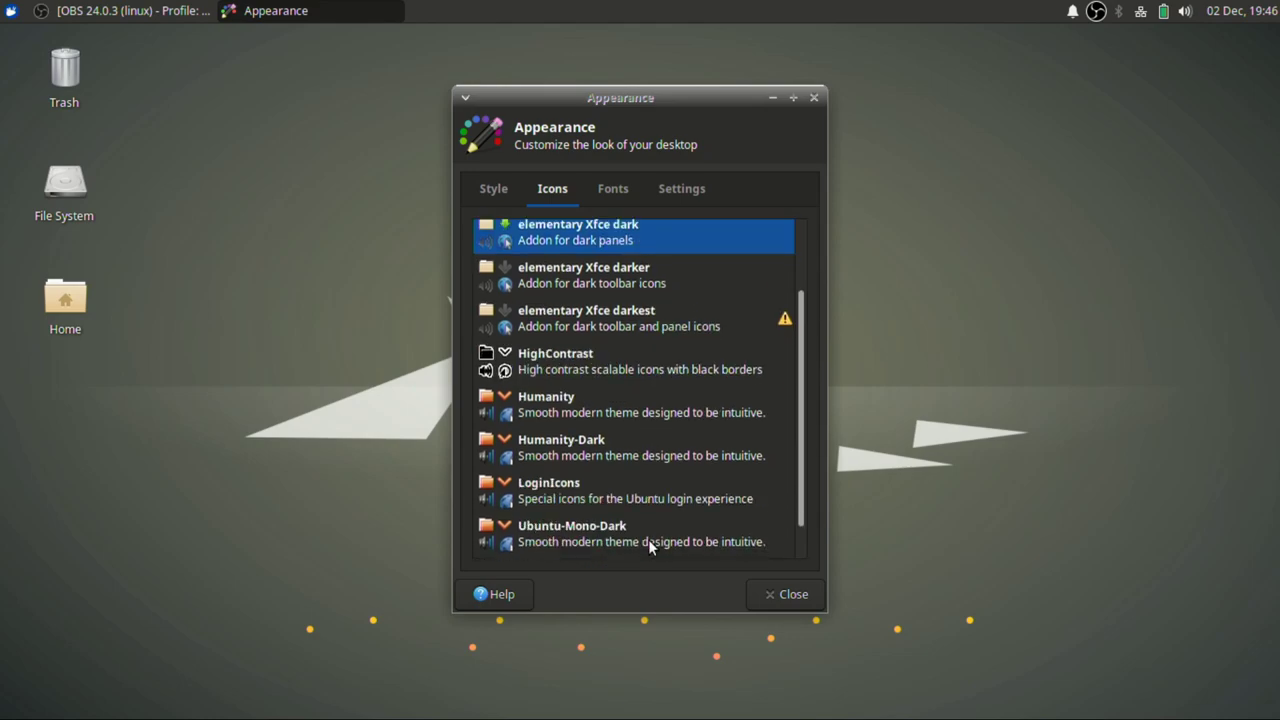
- Set the icon theme to Humanity-Dark in the Appearance settings
{"action": "scroll", "coordinate": [648, 545], "scroll_direction": "up", "scroll_amount": 2}
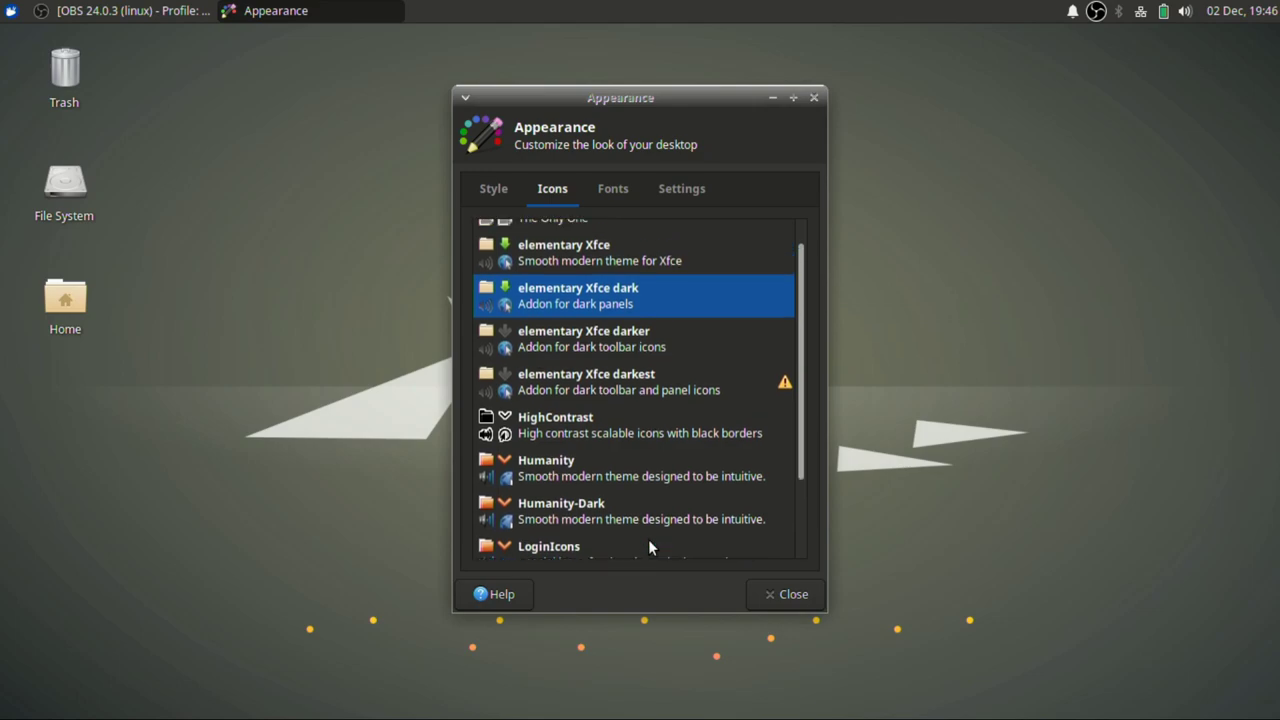
{"action": "scroll", "coordinate": [648, 546], "scroll_direction": "down", "scroll_amount": 1}
{"action": "left_click", "coordinate": [563, 488]}
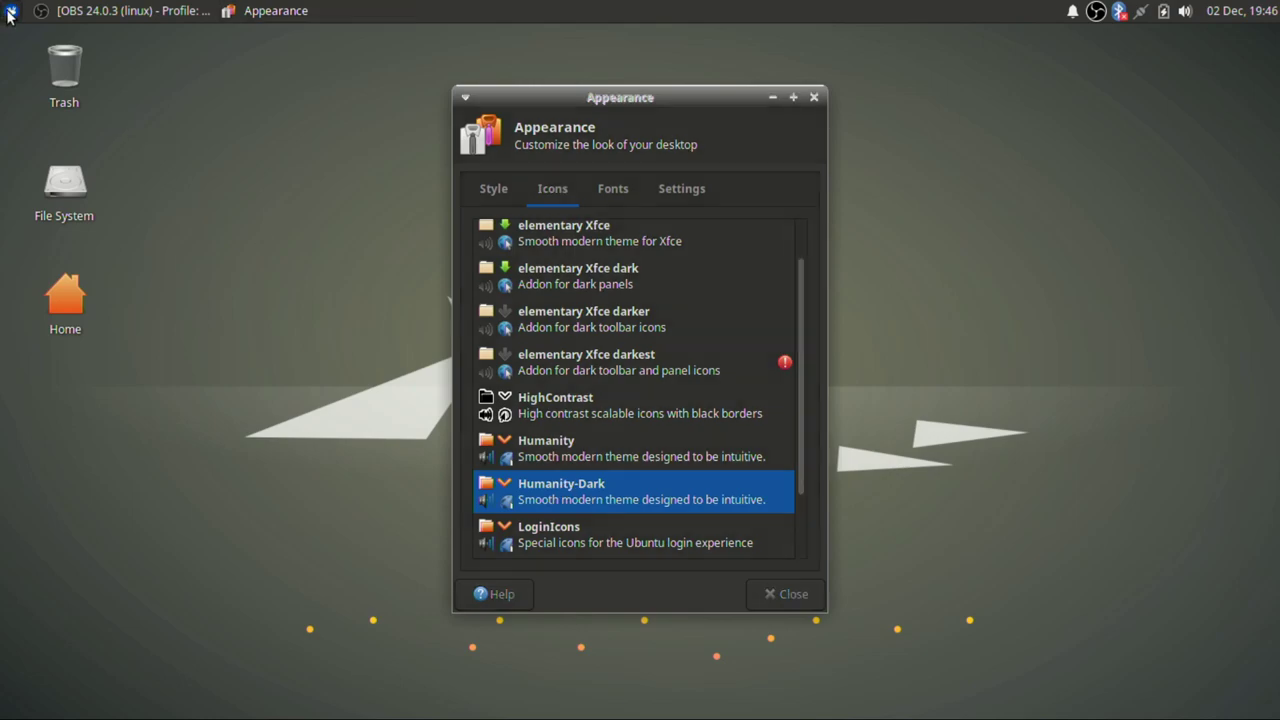
- Check the icons in the applications menu categories from Accessories to Internet, and close the Appearance settings
{"action": "left_click", "coordinate": [10, 12]}
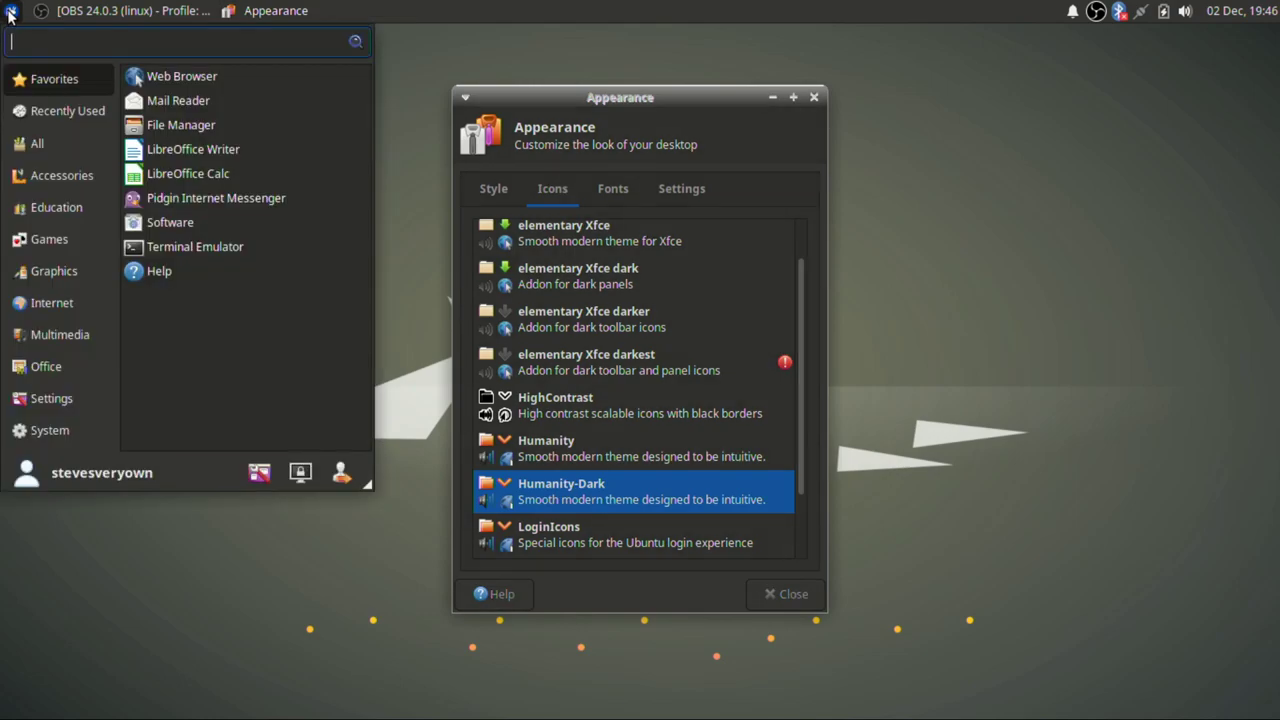
{"action": "left_click", "coordinate": [39, 179]}
{"action": "left_click", "coordinate": [41, 207]}
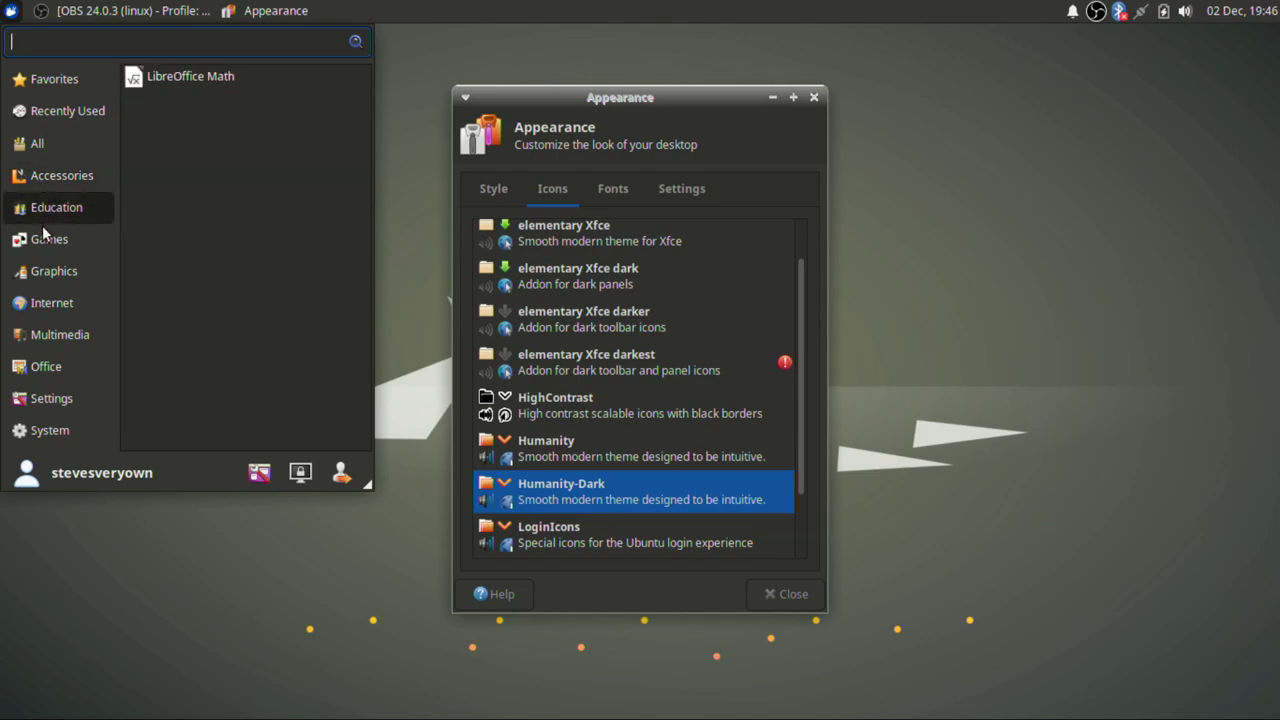
{"action": "left_click", "coordinate": [43, 239]}
{"action": "left_click", "coordinate": [47, 271]}
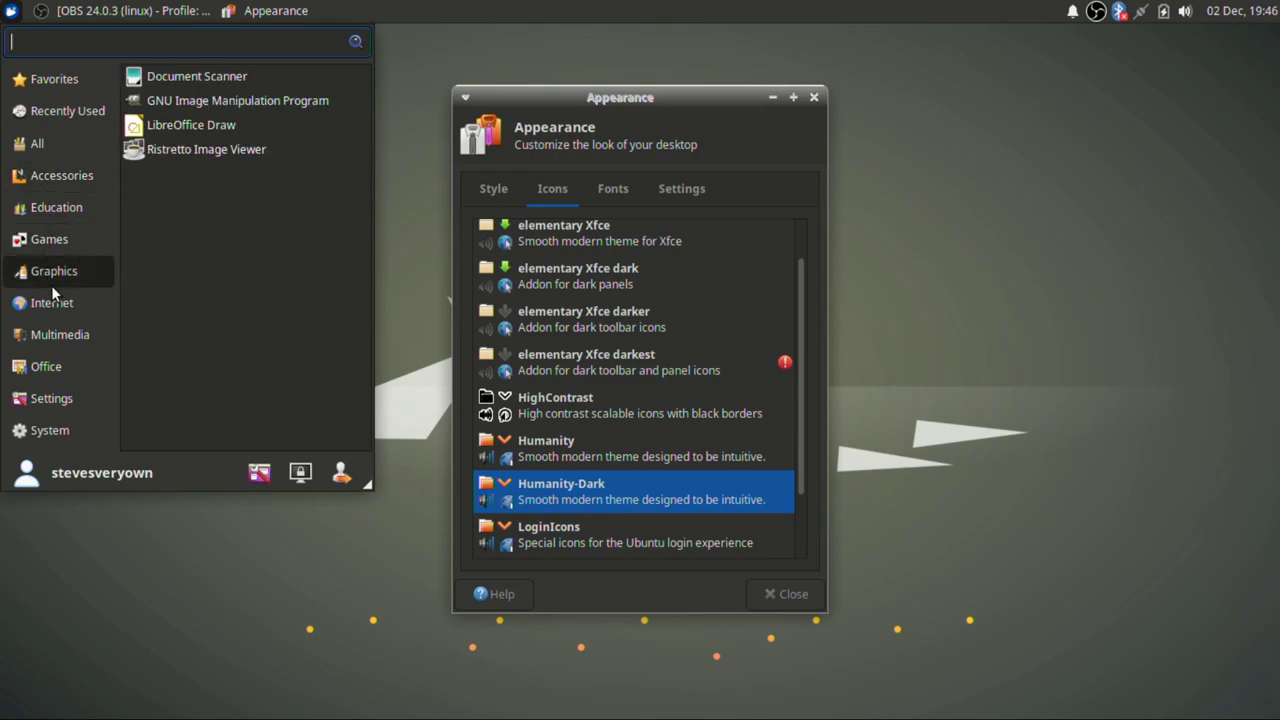
{"action": "left_click", "coordinate": [50, 295]}
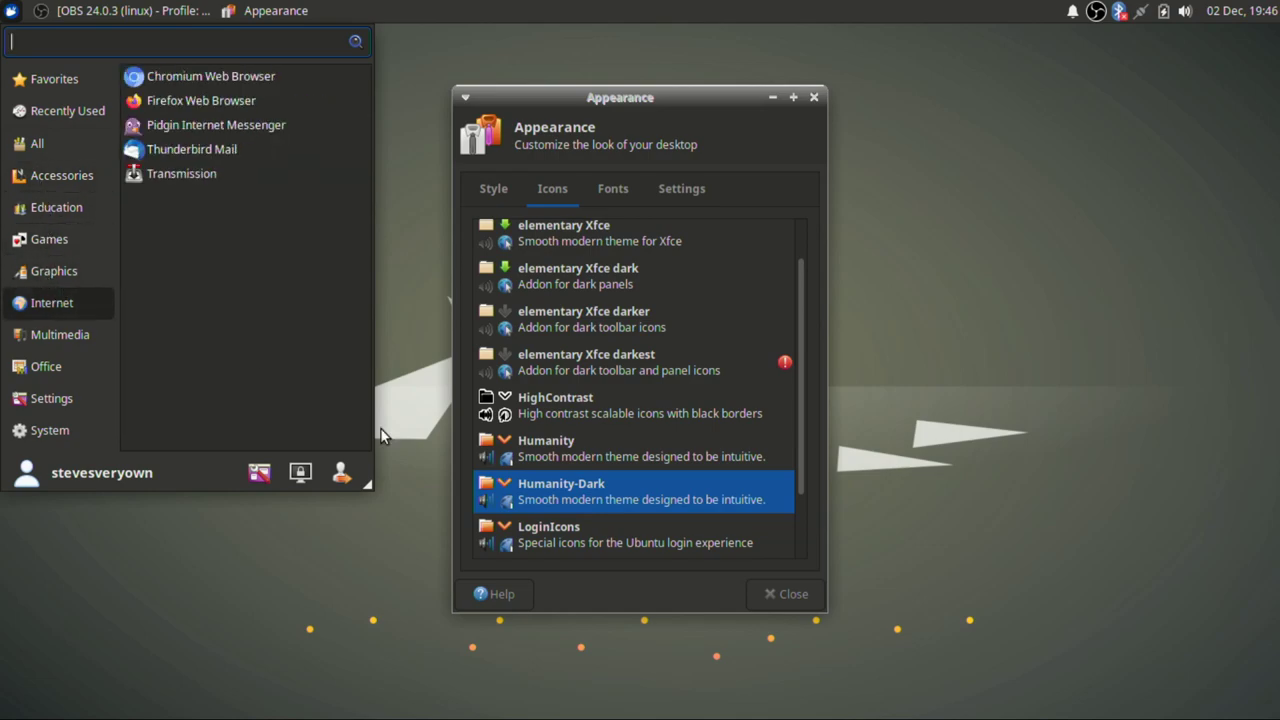
{"action": "left_click", "coordinate": [775, 586]}
{"action": "left_click", "coordinate": [775, 586]}
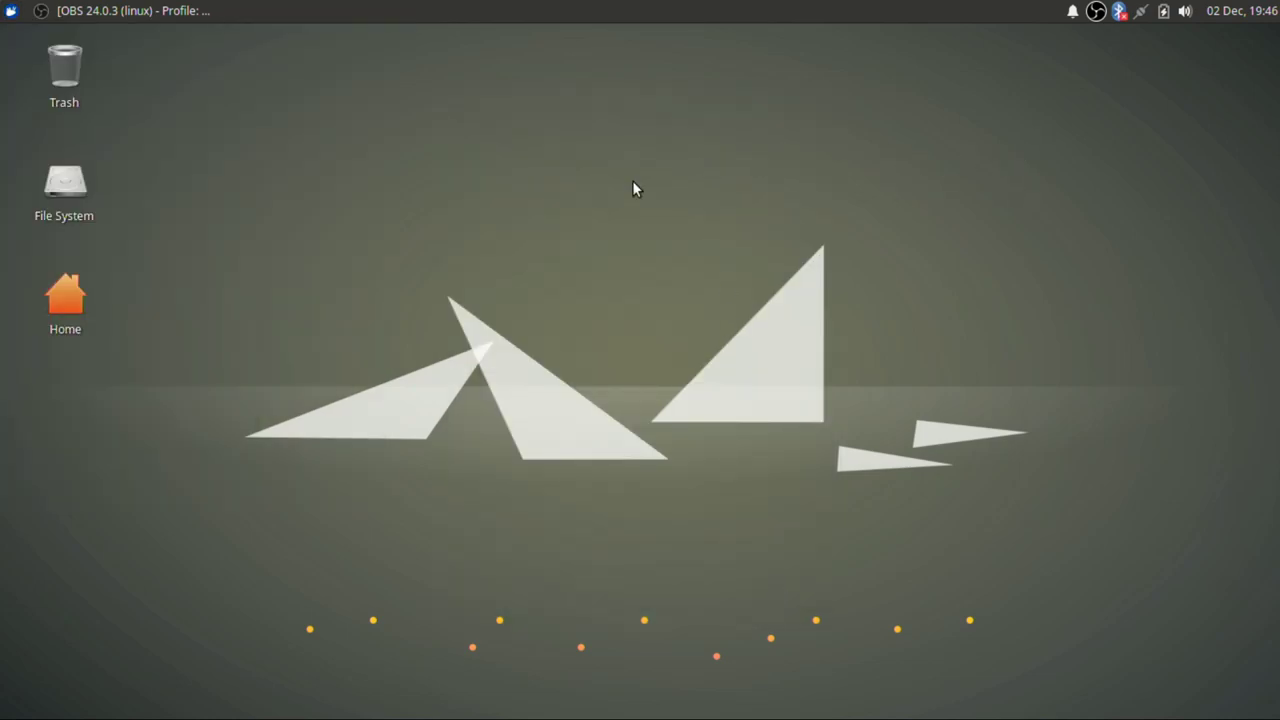
{"action": "left_click", "coordinate": [13, 12]}
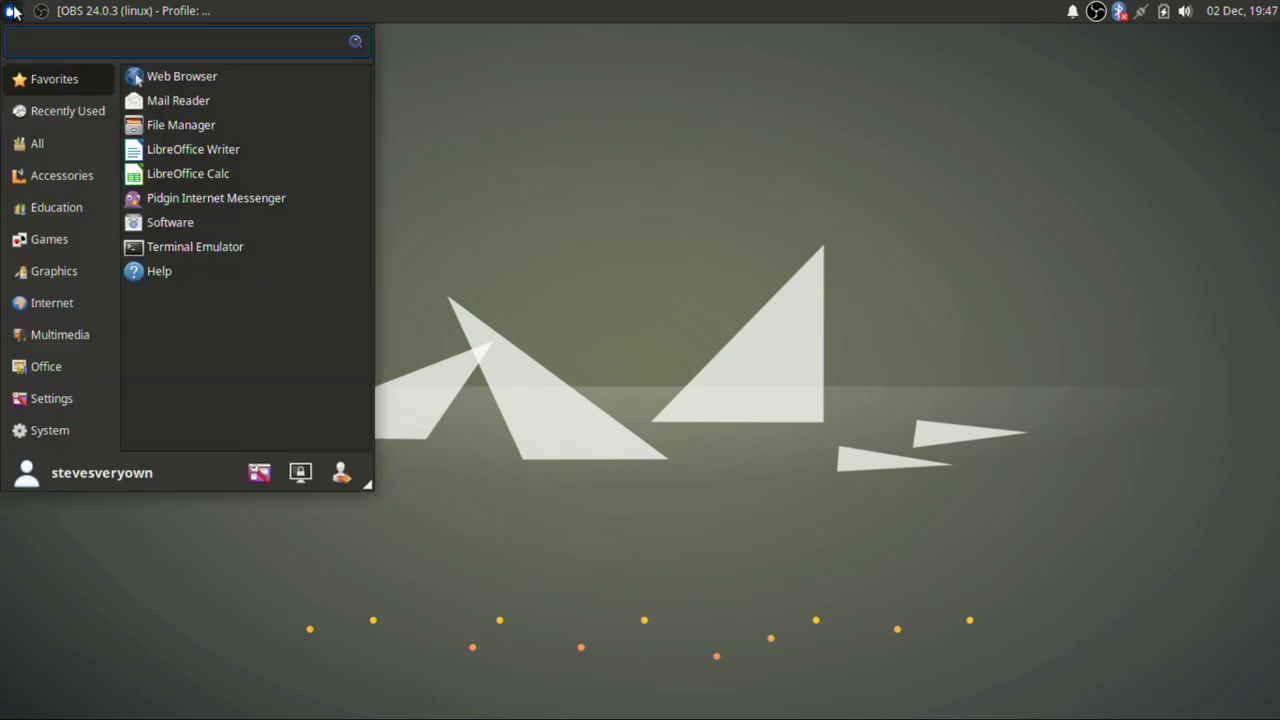
{"action": "left_click", "coordinate": [13, 12]}
{"action": "right_click", "coordinate": [13, 12]}
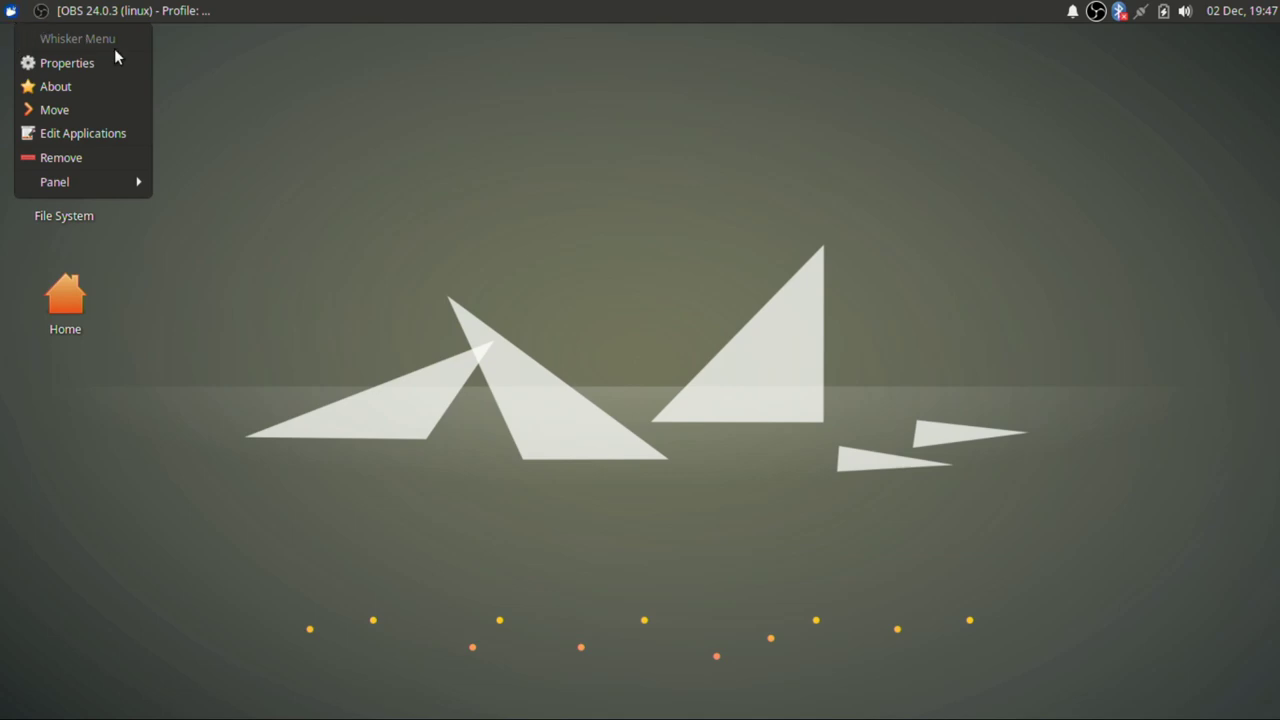
{"action": "left_click", "coordinate": [190, 110]}
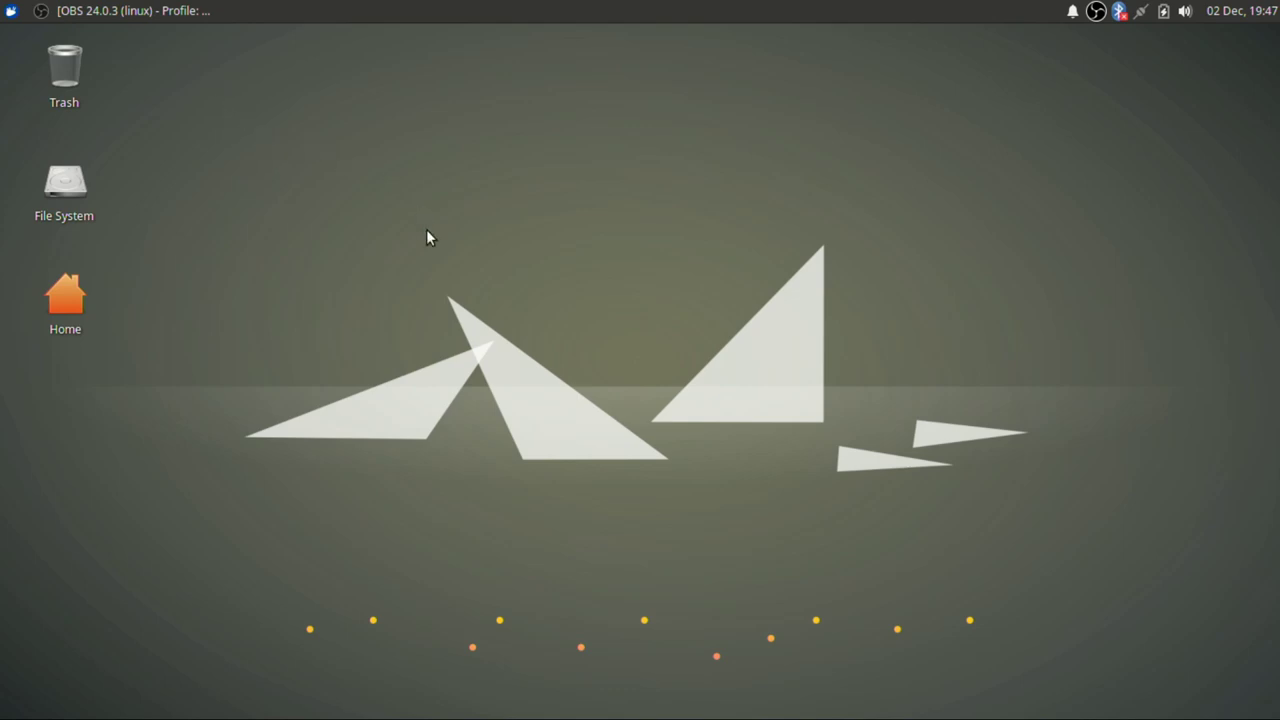
- Open Software from the favorite applications, look through its featured, recent and recommended applications, and close it
{"action": "left_click", "coordinate": [11, 11]}
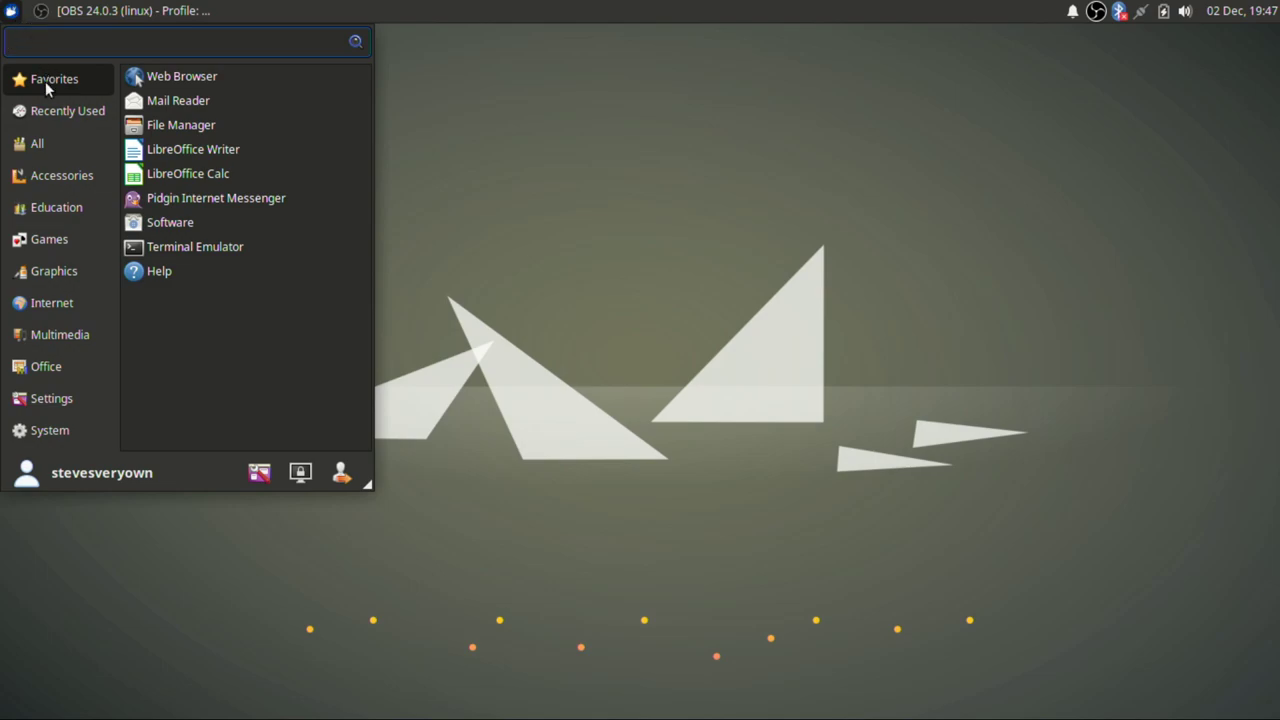
{"action": "mouse_move", "coordinate": [47, 326]}
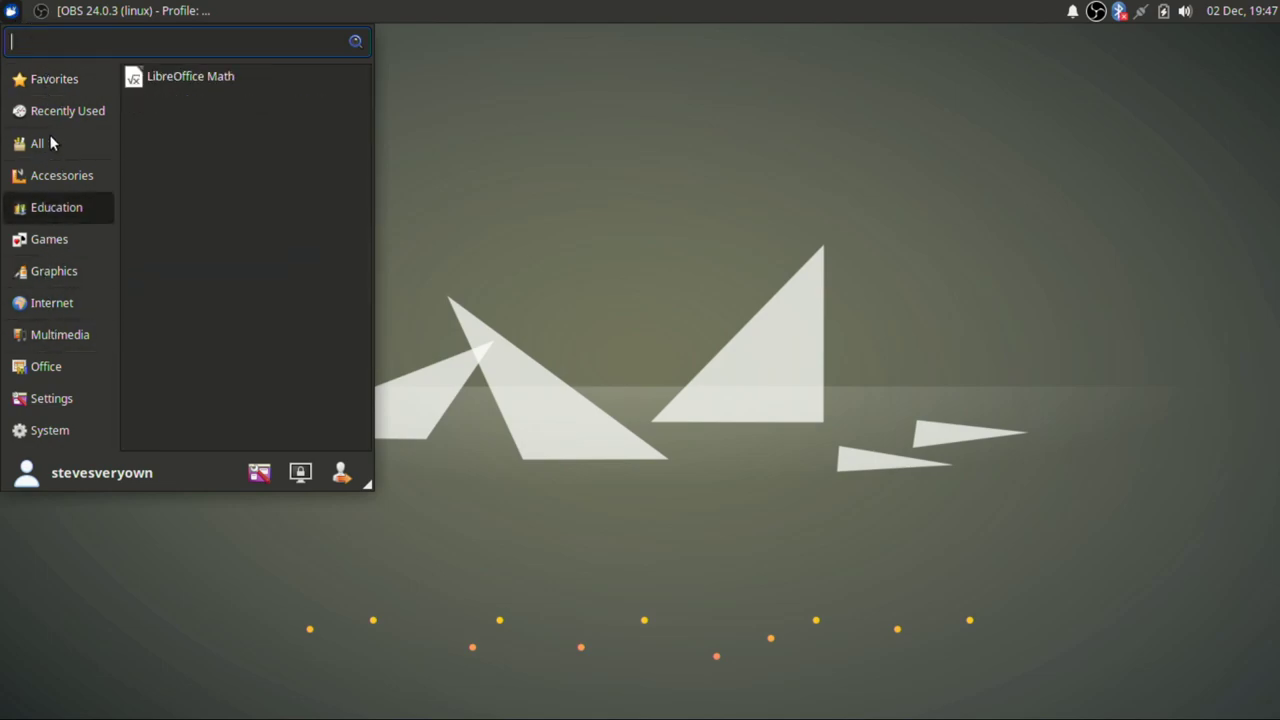
{"action": "mouse_move", "coordinate": [72, 81]}
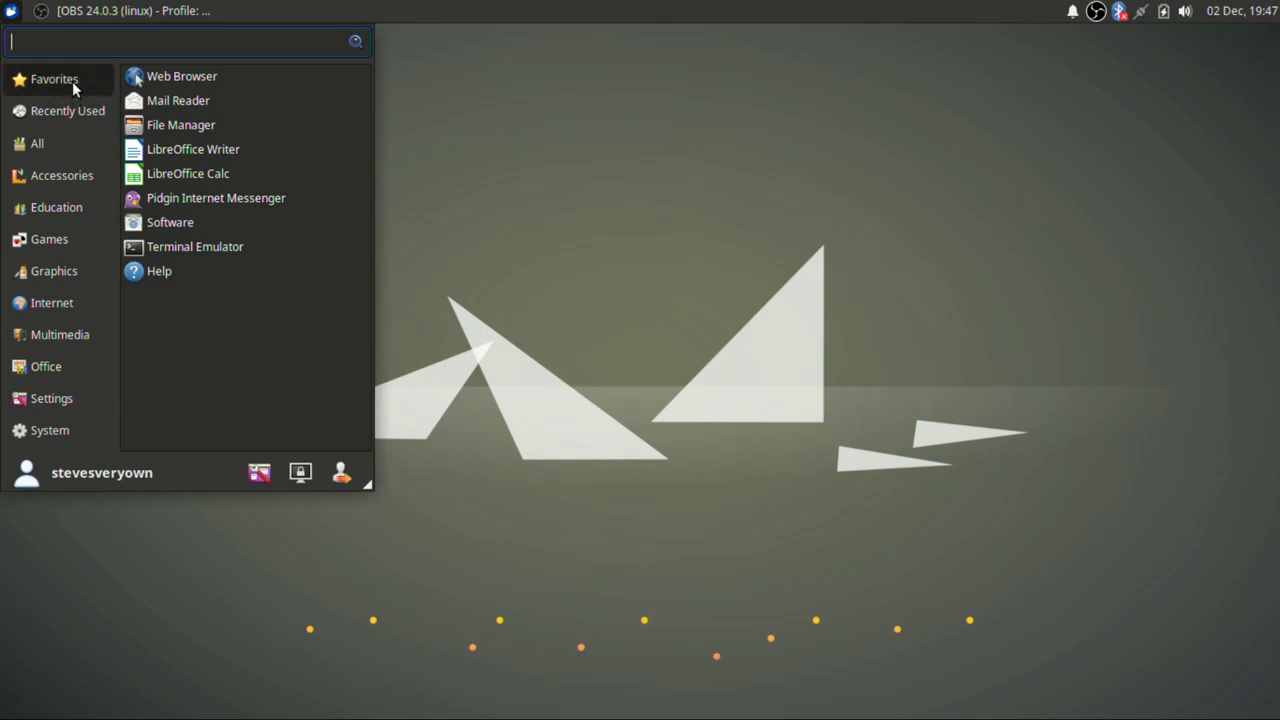
{"action": "left_click", "coordinate": [182, 228]}
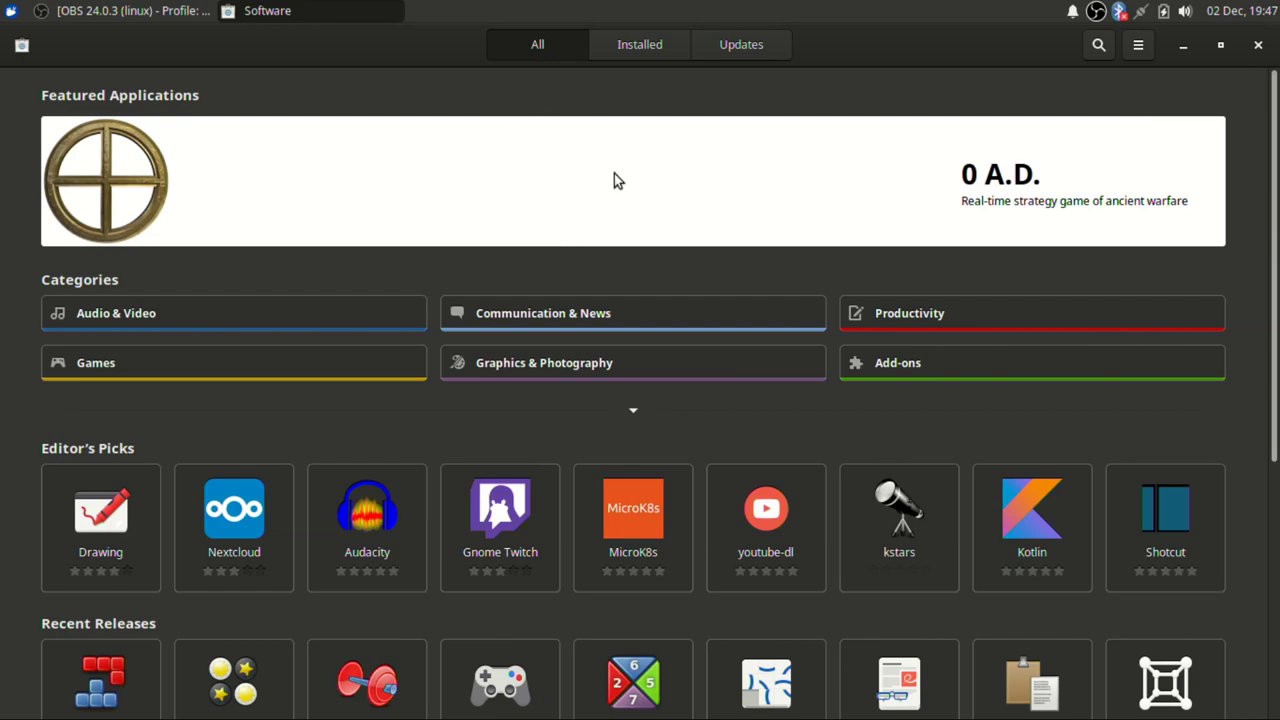
{"action": "scroll", "coordinate": [646, 165], "scroll_direction": "down", "scroll_amount": 5}
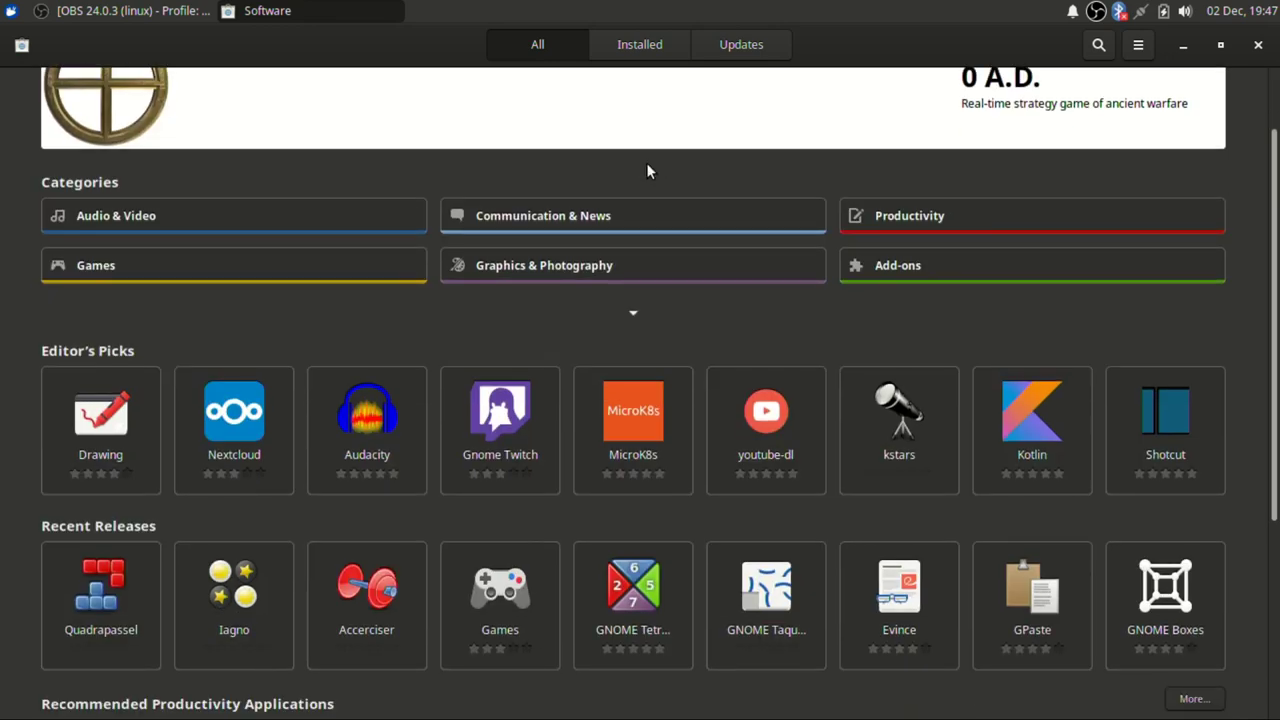
{"action": "scroll", "coordinate": [646, 162], "scroll_direction": "up", "scroll_amount": 5}
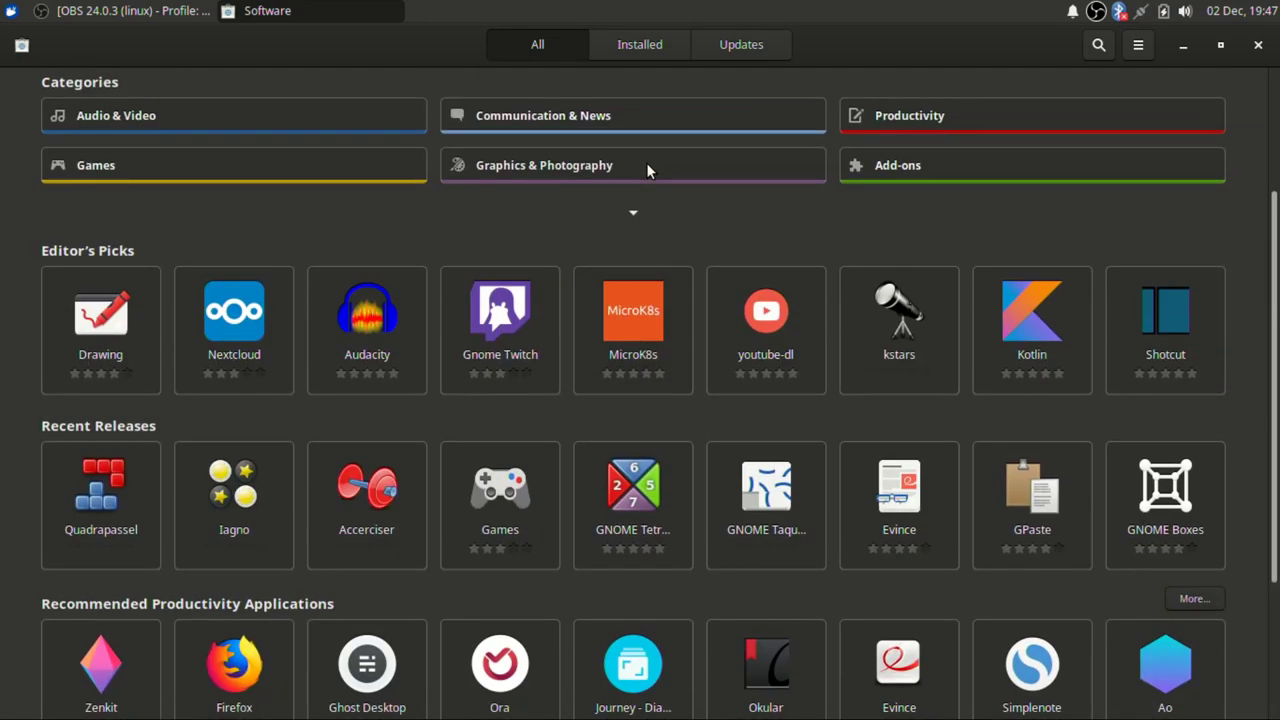
{"action": "scroll", "coordinate": [647, 172], "scroll_direction": "down", "scroll_amount": 3}
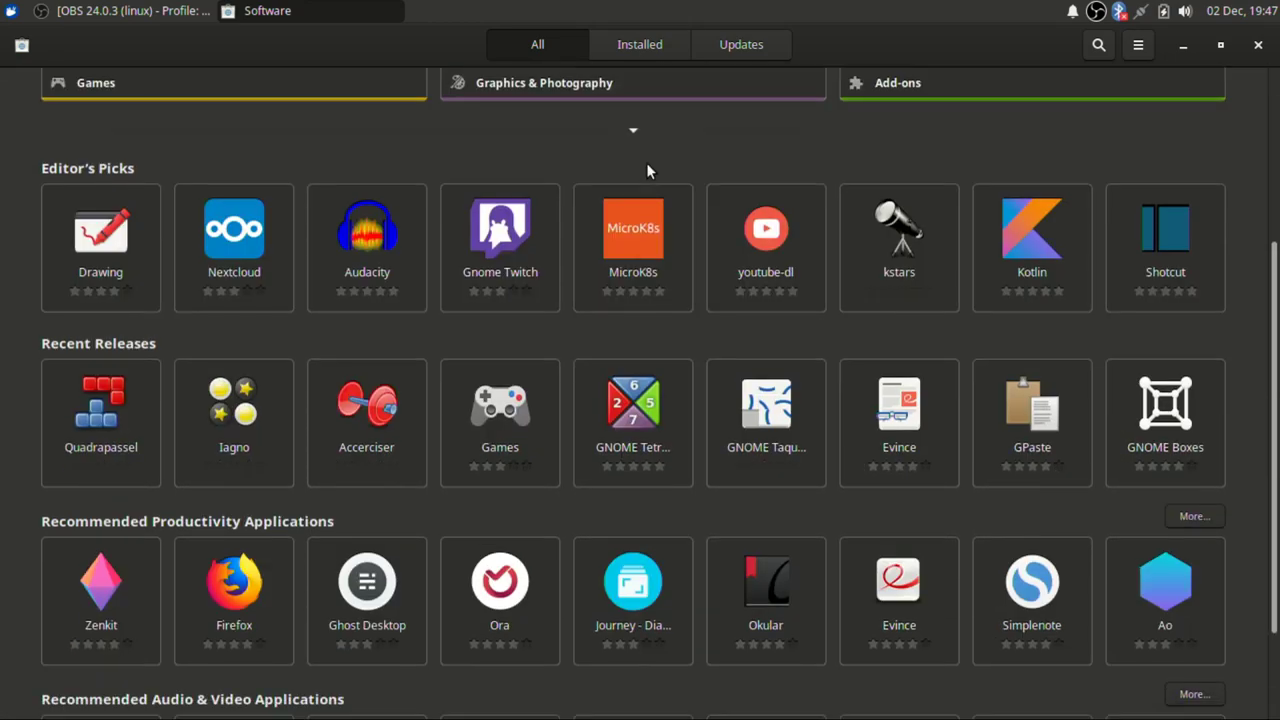
{"action": "scroll", "coordinate": [646, 170], "scroll_direction": "up", "scroll_amount": 3}
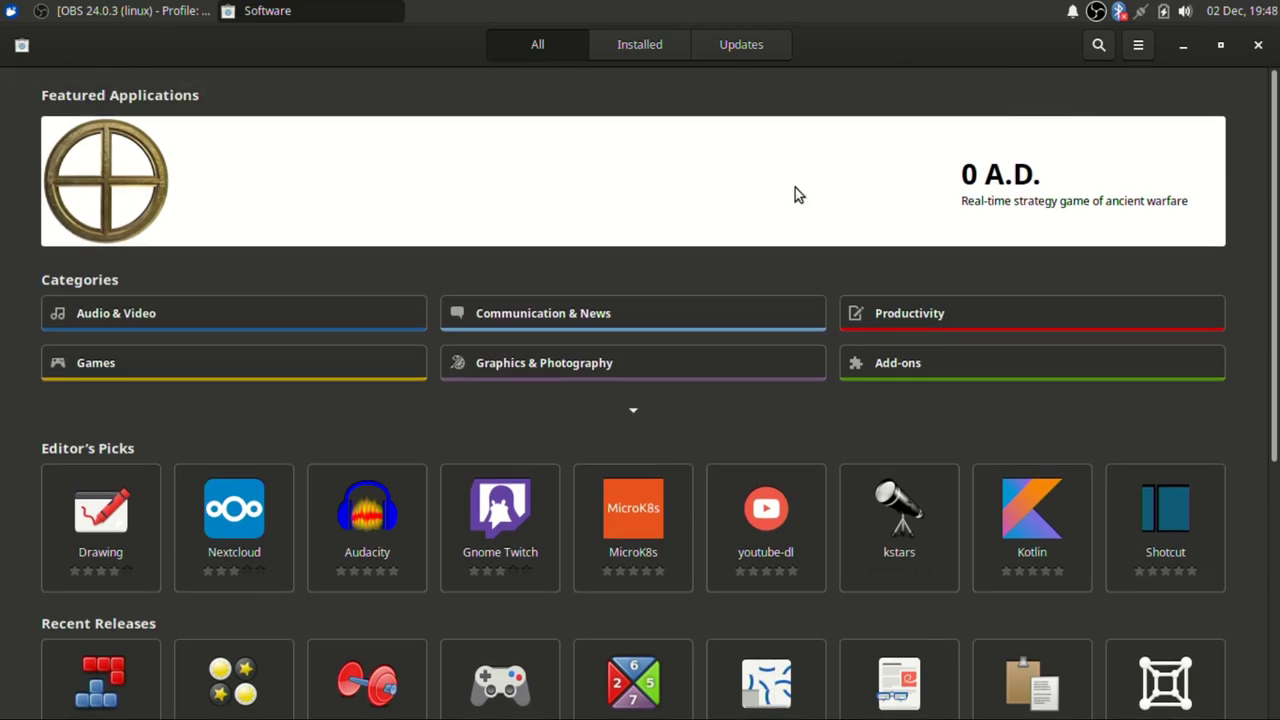
{"action": "left_click", "coordinate": [1260, 45]}
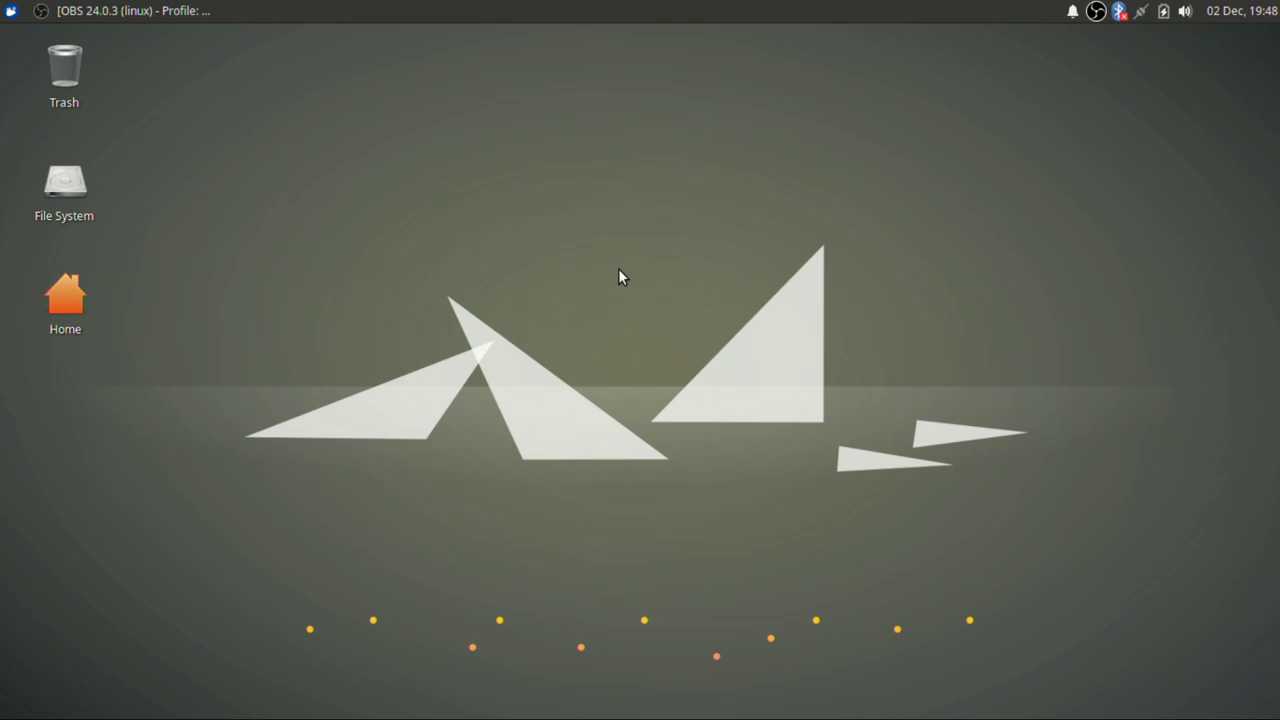
- Review the installed applications in the applications menu, from the recently used ones through Office and Settings, and close the menu
{"action": "left_click", "coordinate": [13, 13]}
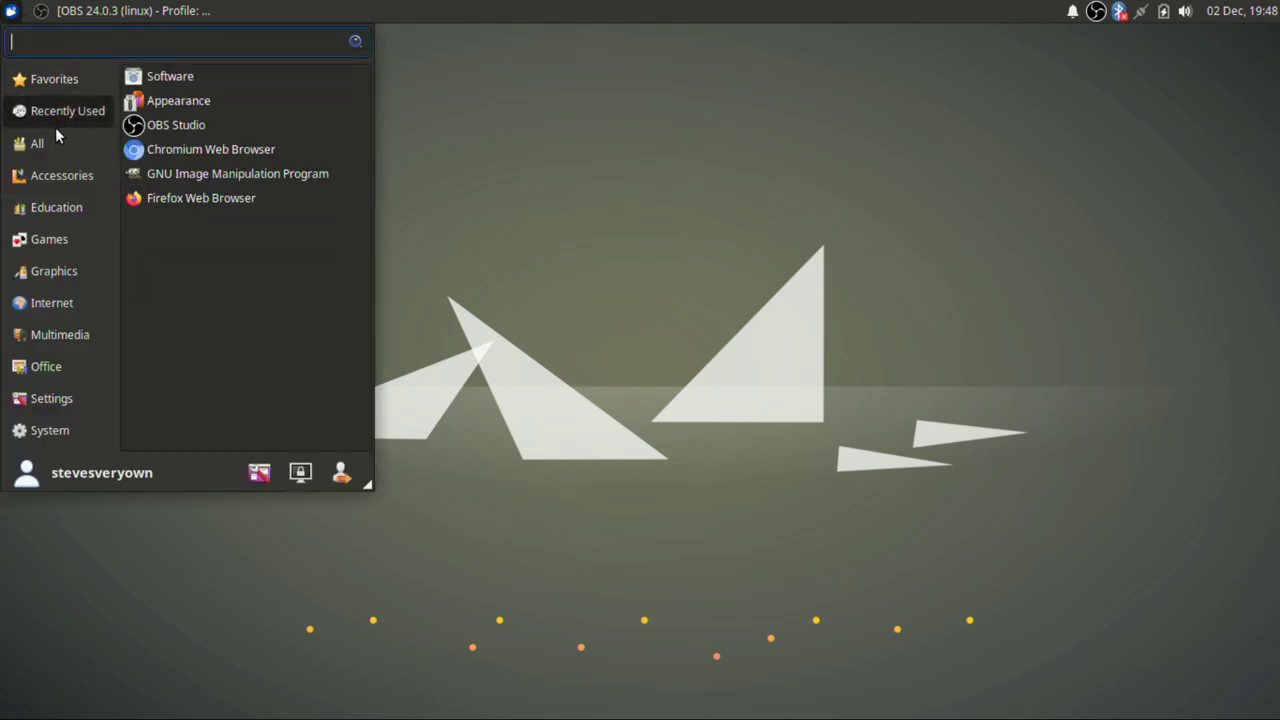
{"action": "mouse_move", "coordinate": [57, 177]}
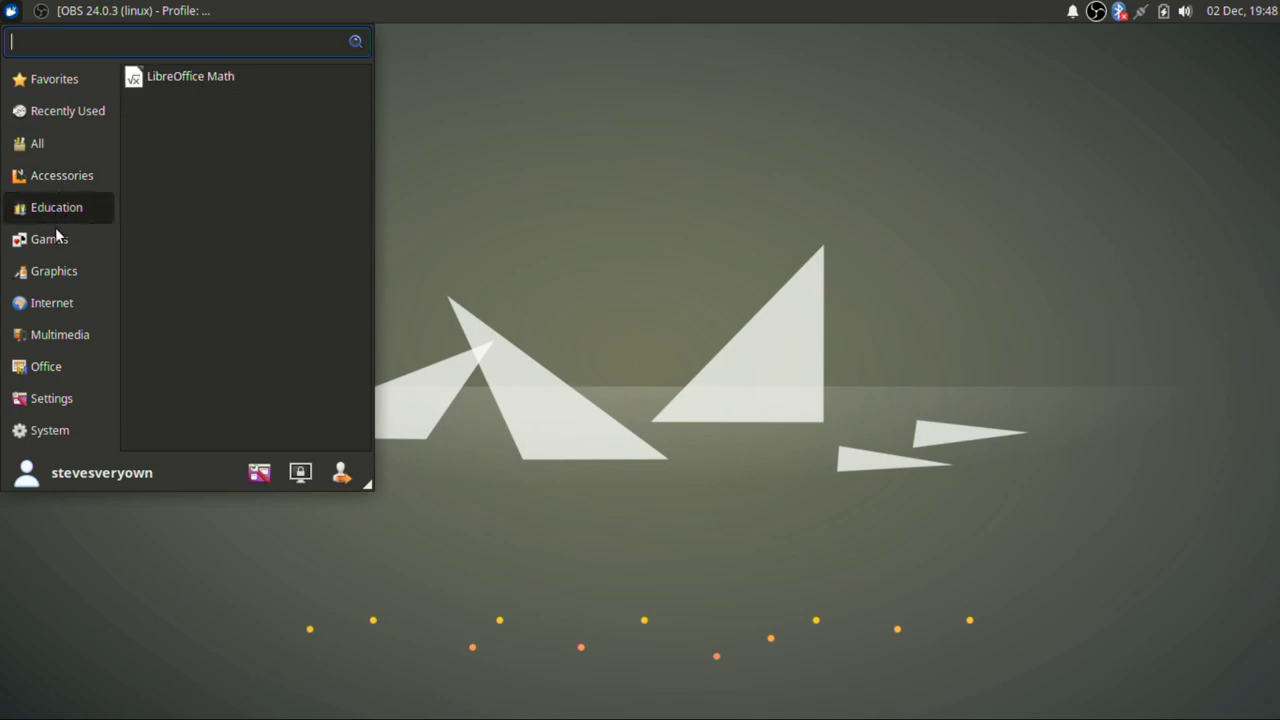
{"action": "mouse_move", "coordinate": [68, 271]}
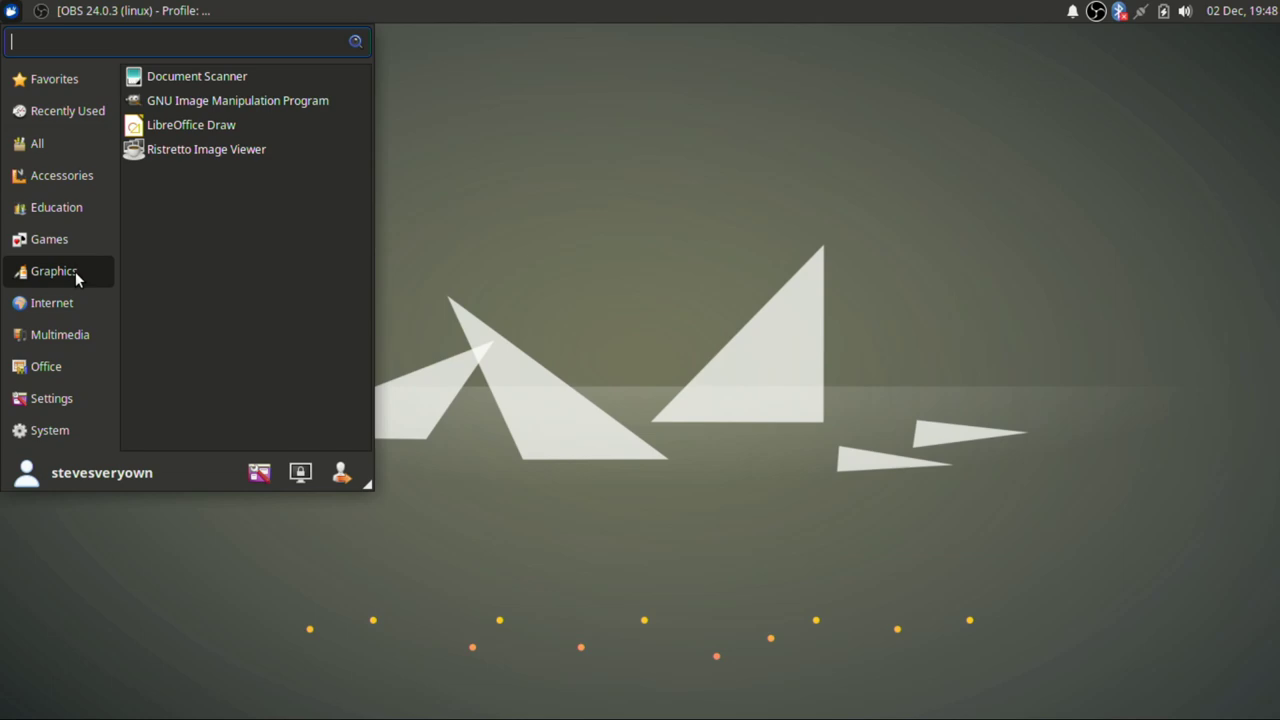
{"action": "mouse_move", "coordinate": [76, 302]}
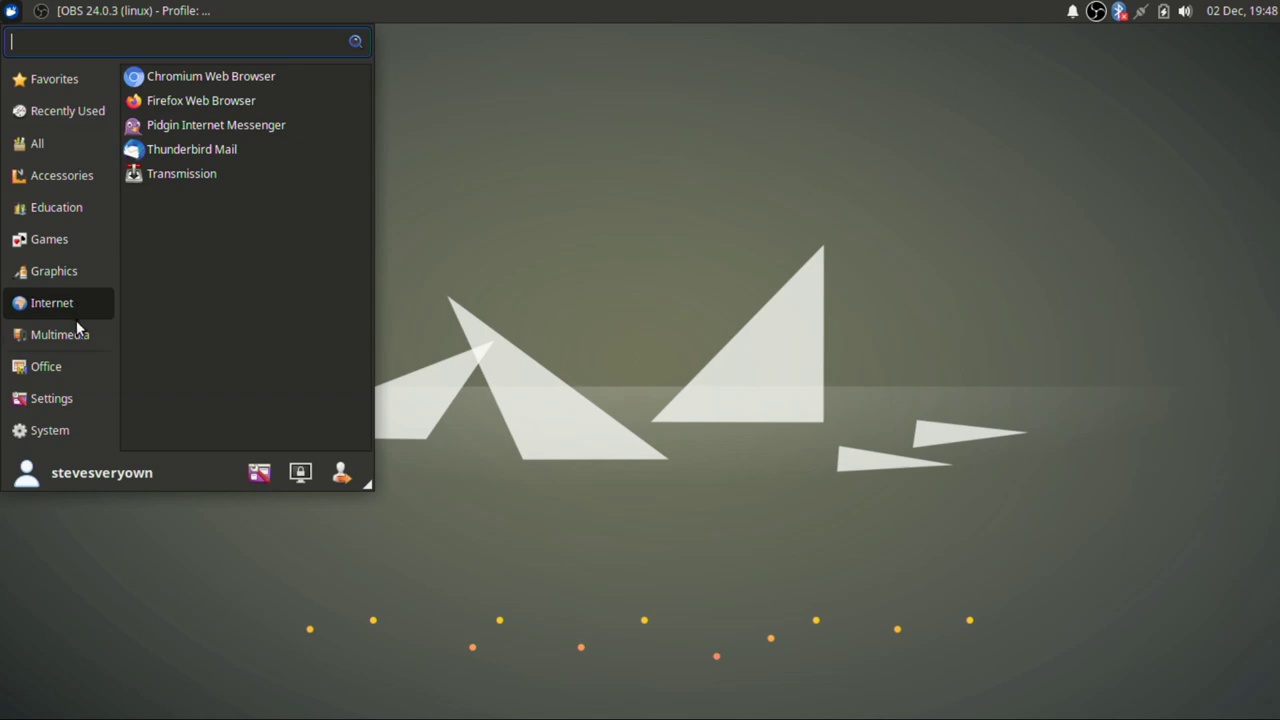
{"action": "mouse_move", "coordinate": [76, 334]}
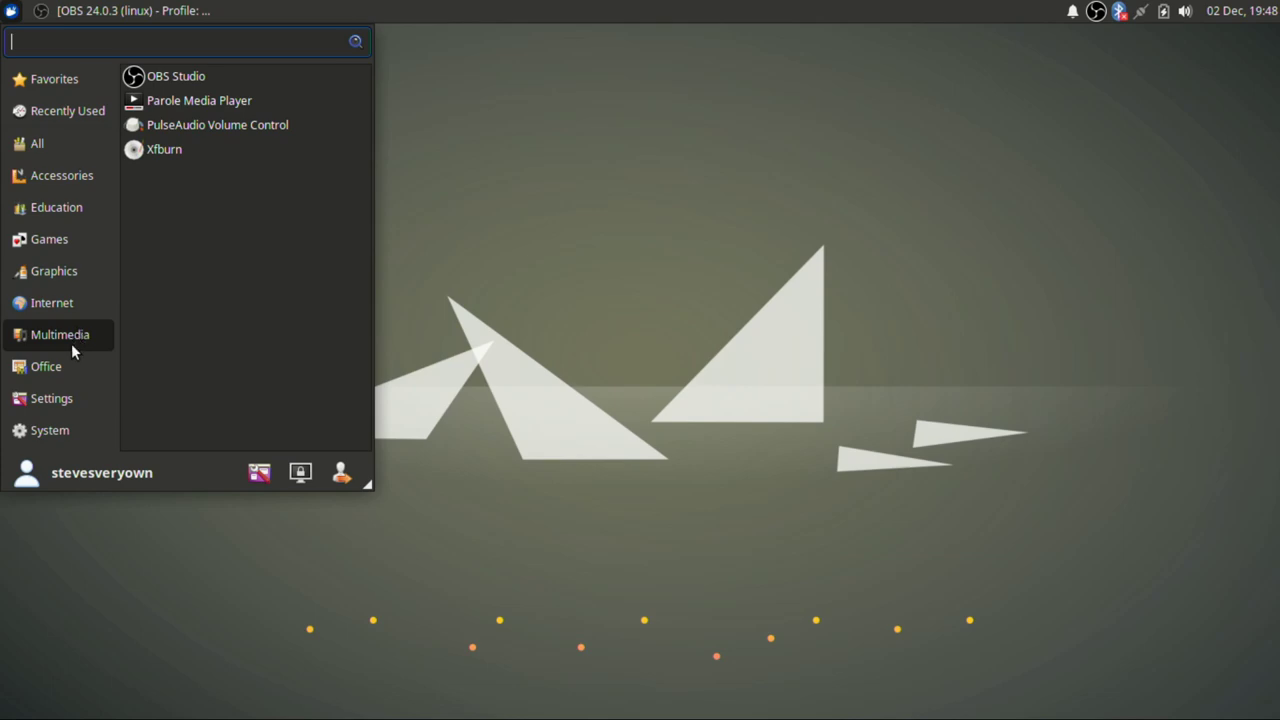
{"action": "mouse_move", "coordinate": [66, 366]}
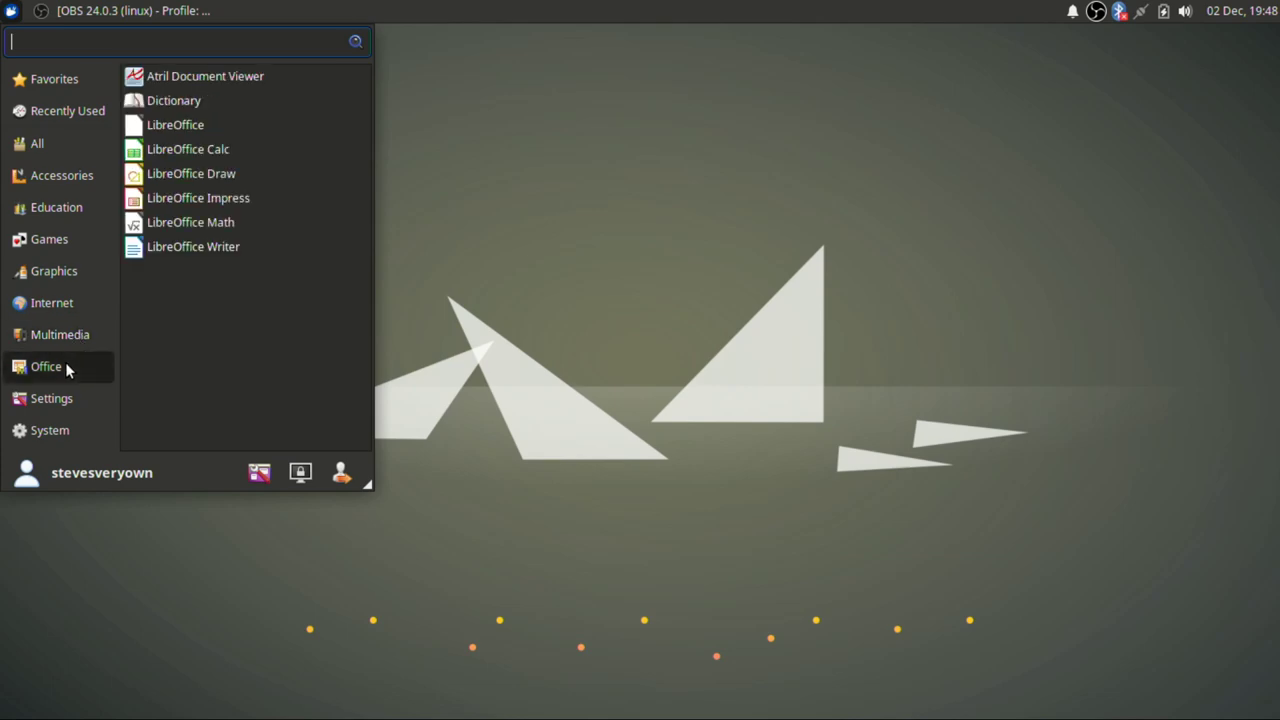
{"action": "mouse_move", "coordinate": [68, 400]}
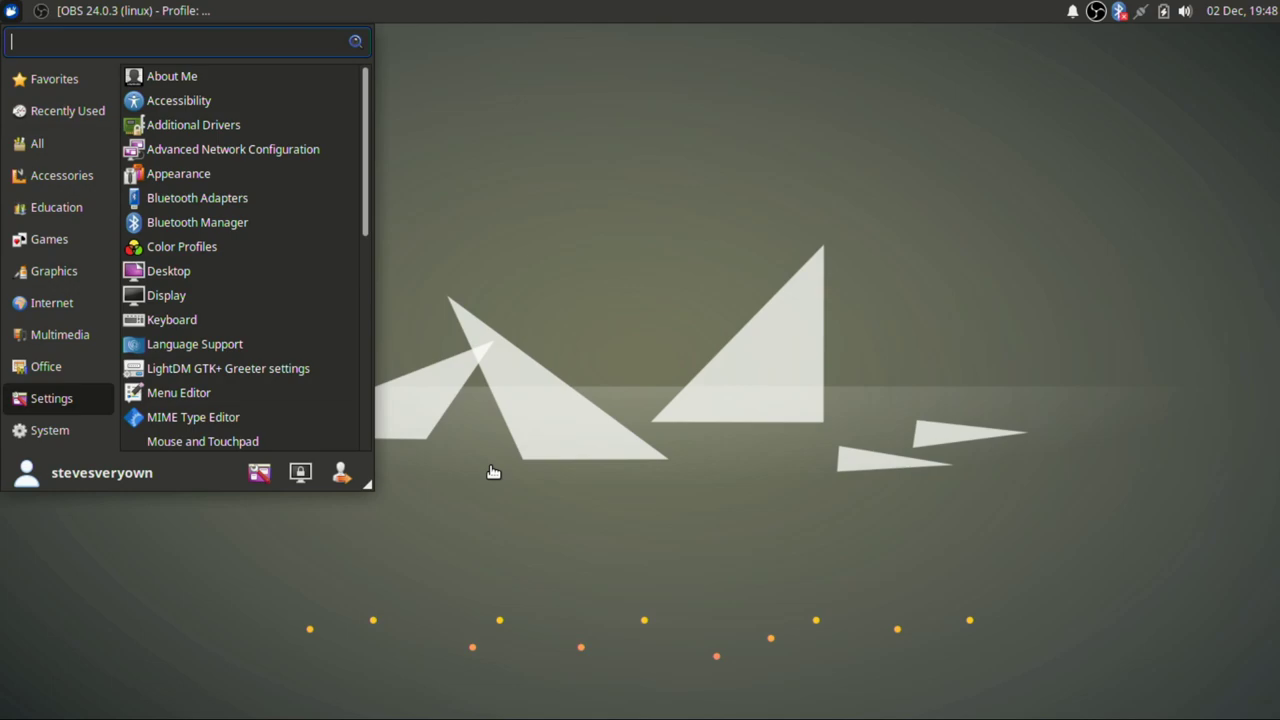
{"action": "left_click", "coordinate": [595, 418]}
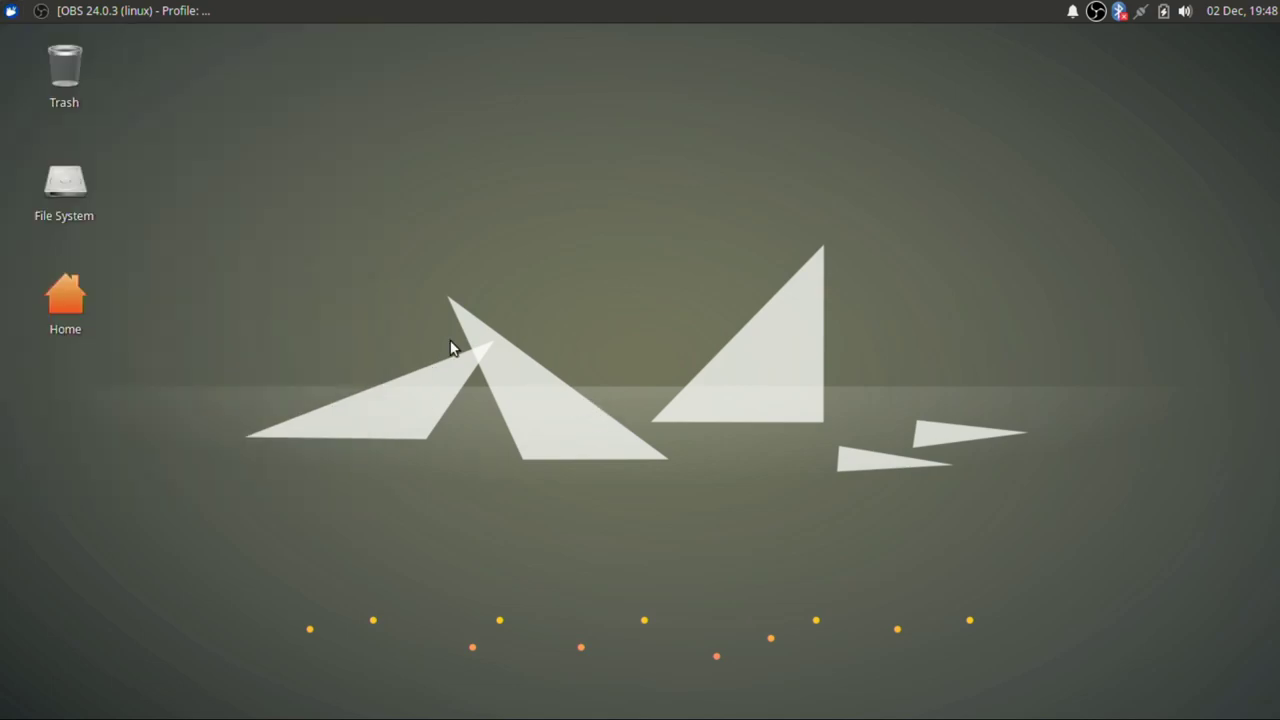
- Search the applications menu for htop, clear the search text and close the menu
{"action": "left_click", "coordinate": [11, 12]}
{"action": "type", "text": "htop"}
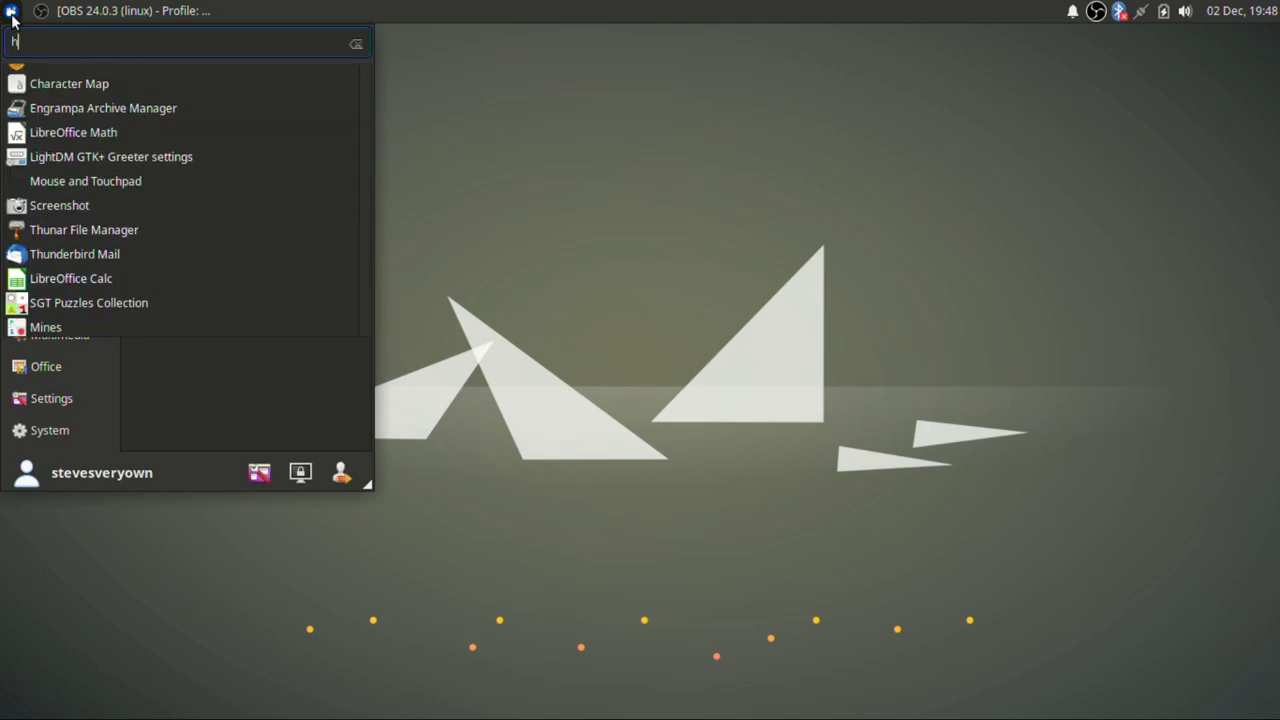
{"action": "key", "text": "BackSpace"}
{"action": "key", "text": "BackSpace"}
{"action": "key", "text": "BackSpace"}
{"action": "key", "text": "BackSpace"}
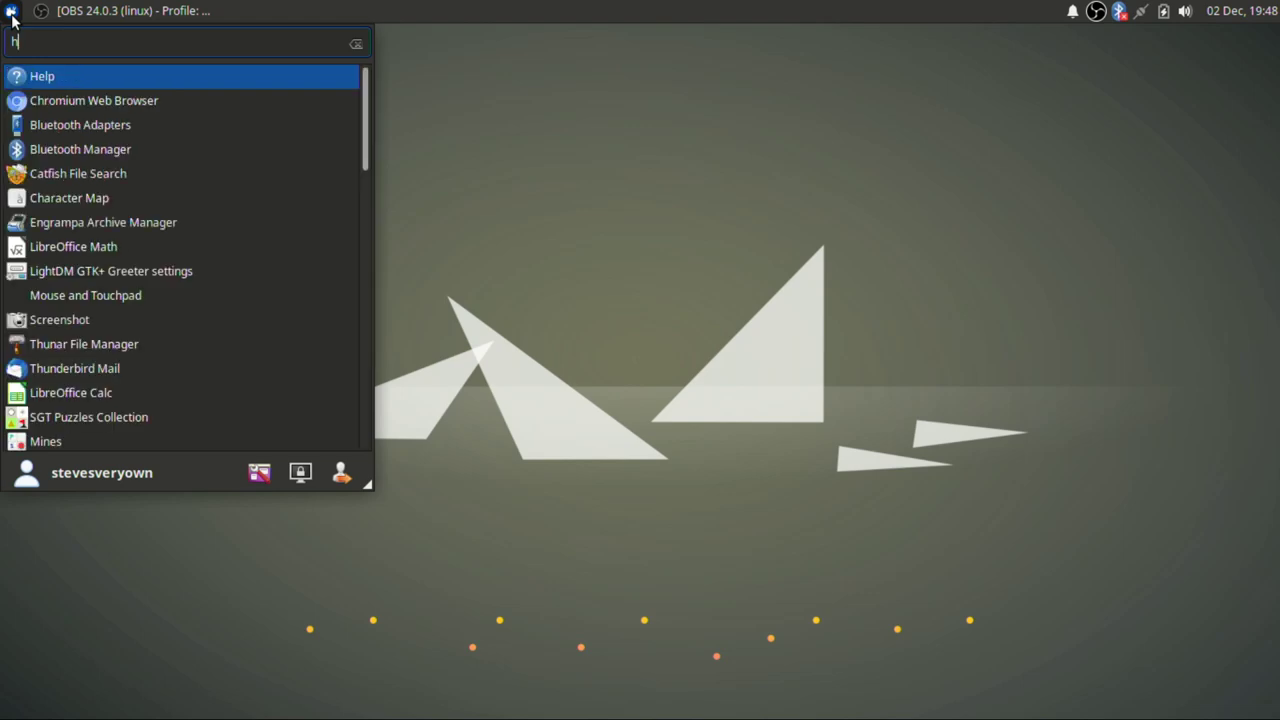
{"action": "left_click", "coordinate": [591, 306]}
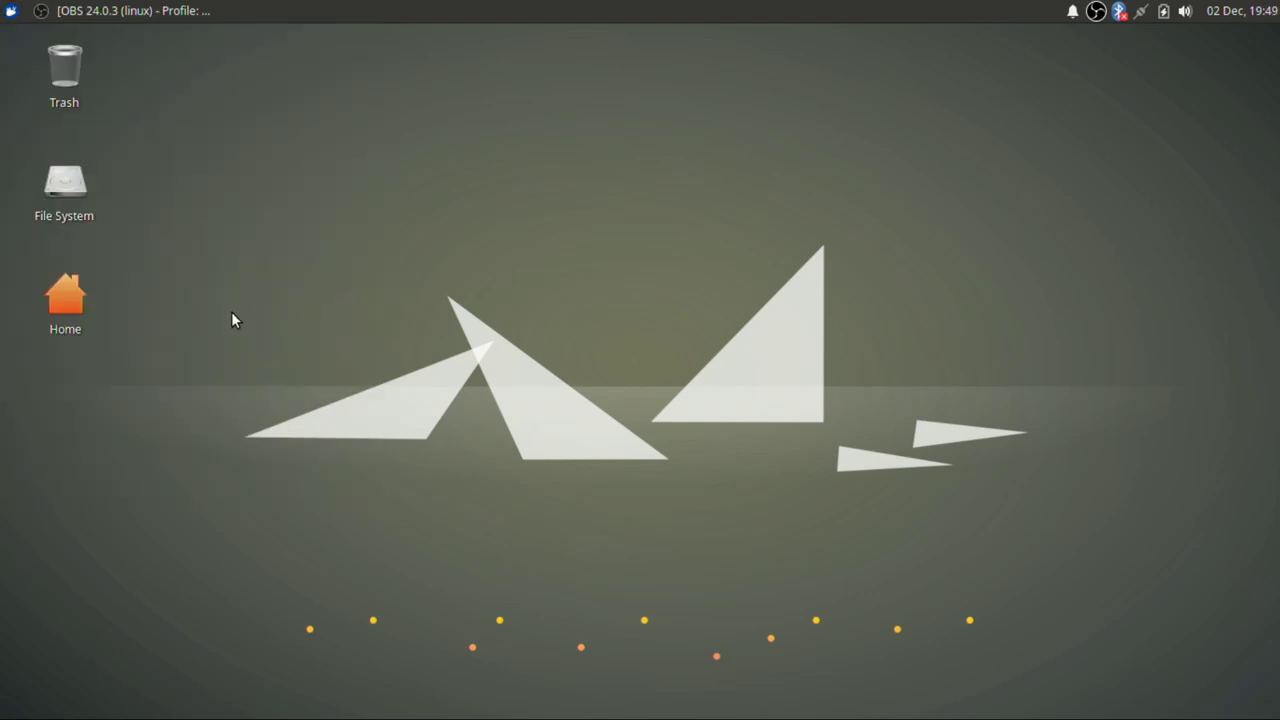
- Open a terminal and install htop with "sudo apt install htop", entering the sudo password
{"action": "key", "text": "ctrl+alt+t"}
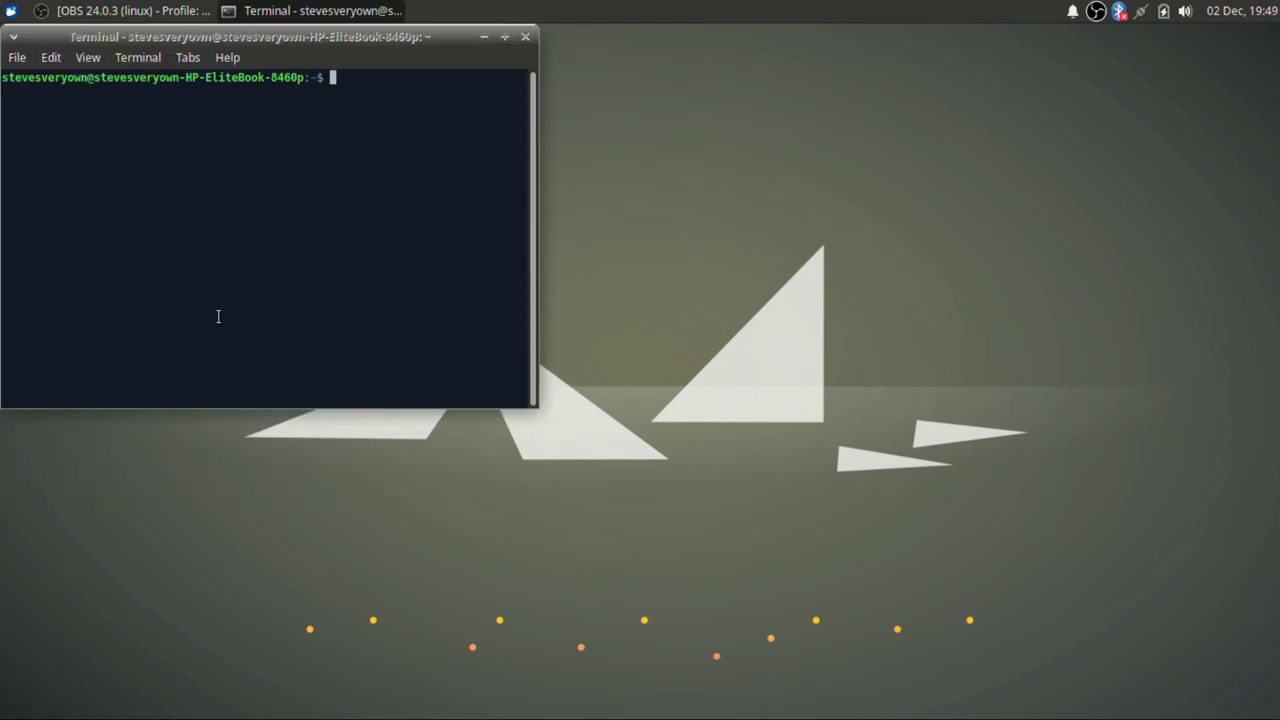
{"action": "type", "text": "sudo apt inst"}
{"action": "type", "text": "al"}
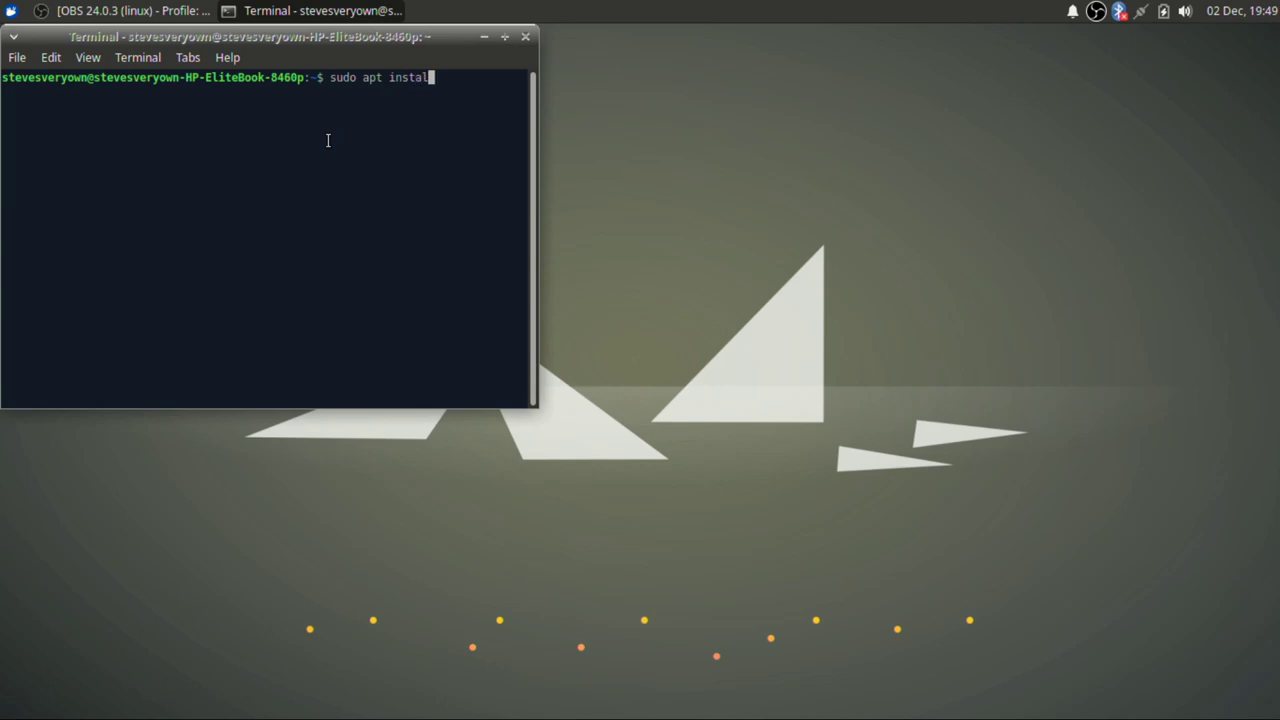
{"action": "type", "text": "l htop"}
{"action": "key", "text": "Return"}
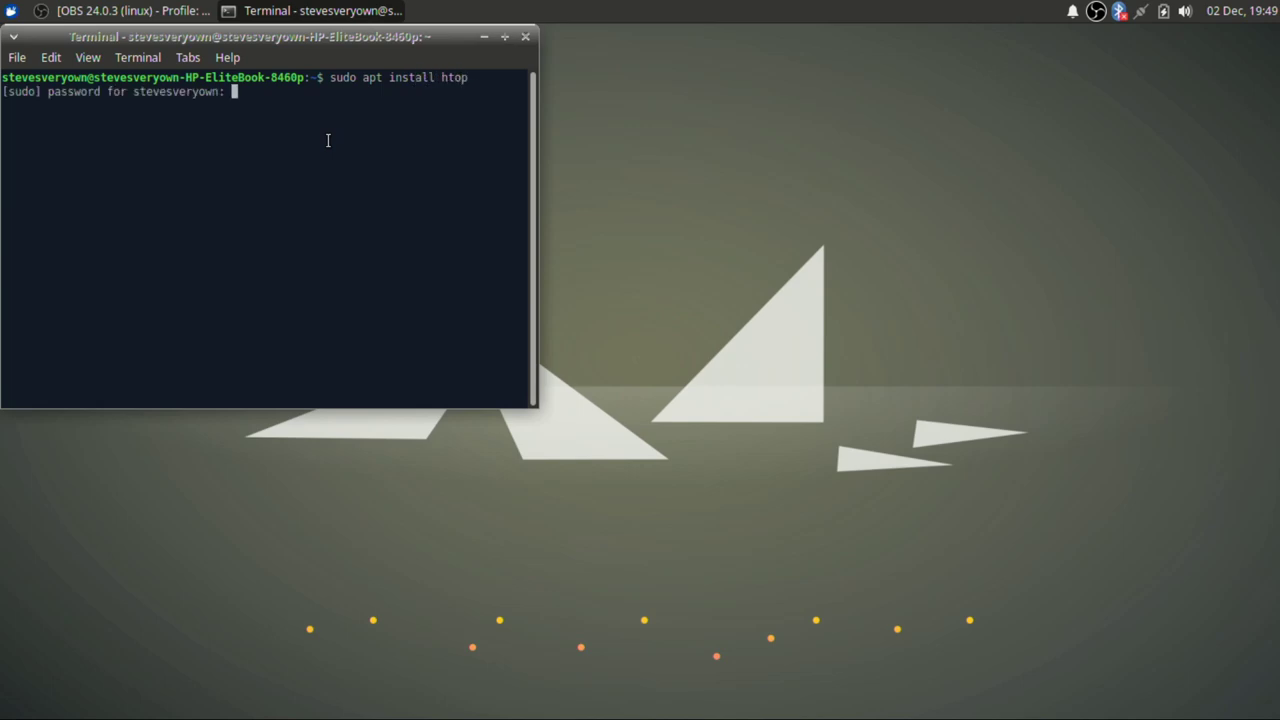
{"action": "key", "text": "Return"}
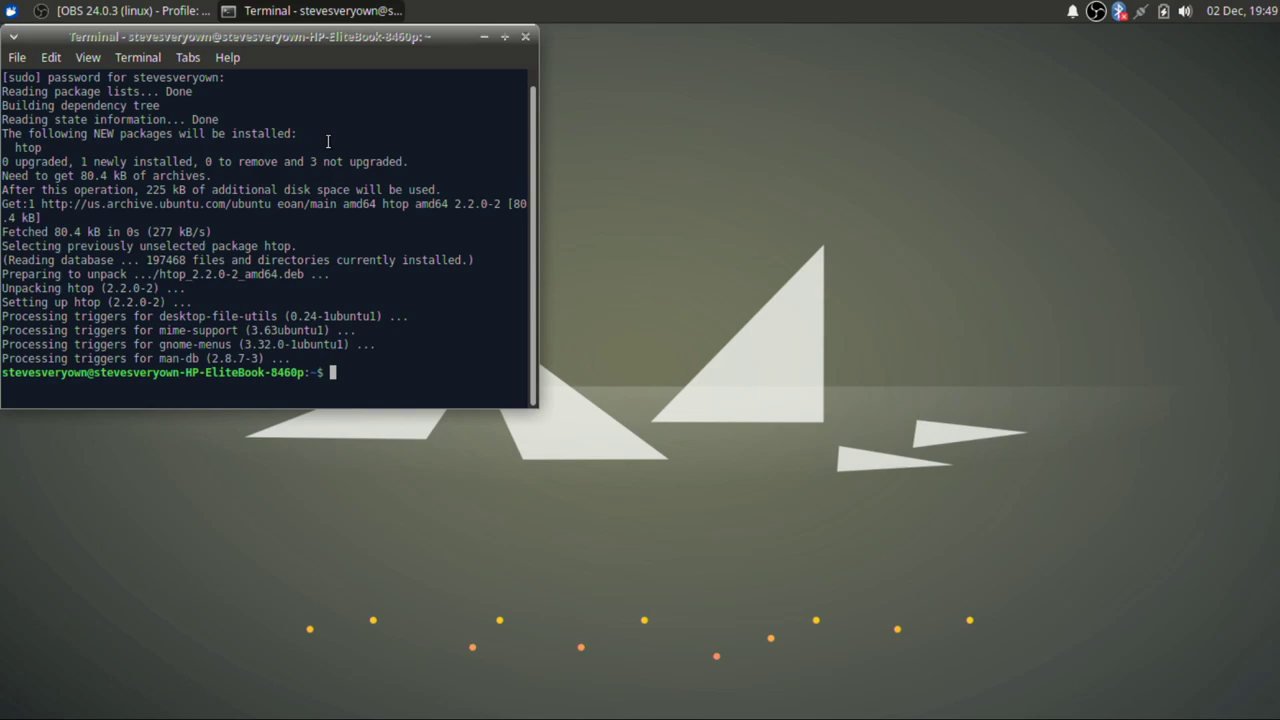
- Run htop in the terminal to monitor the running processes and system resource use
{"action": "type", "text": "htop"}
{"action": "key", "text": "Return"}
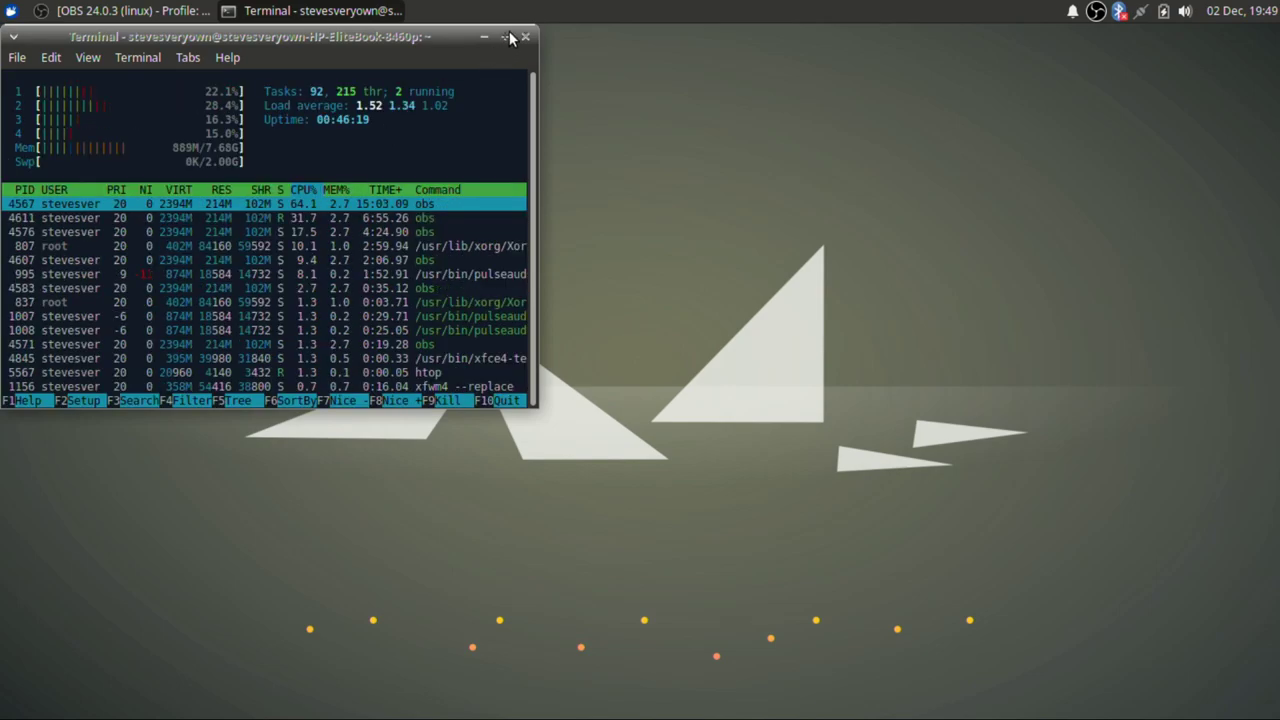
- Maximize the terminal to examine htop's process list and resource use, and close the window together with the running process
{"action": "left_click", "coordinate": [505, 35]}
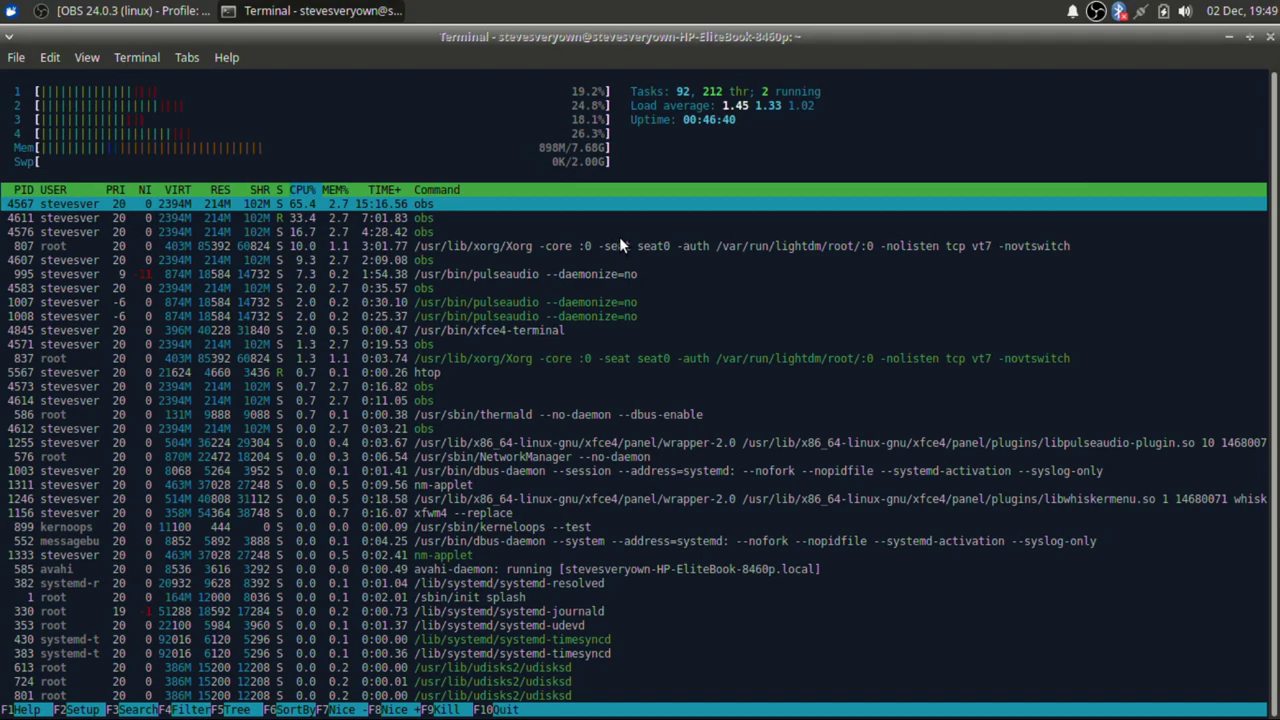
{"action": "left_click", "coordinate": [1269, 37]}
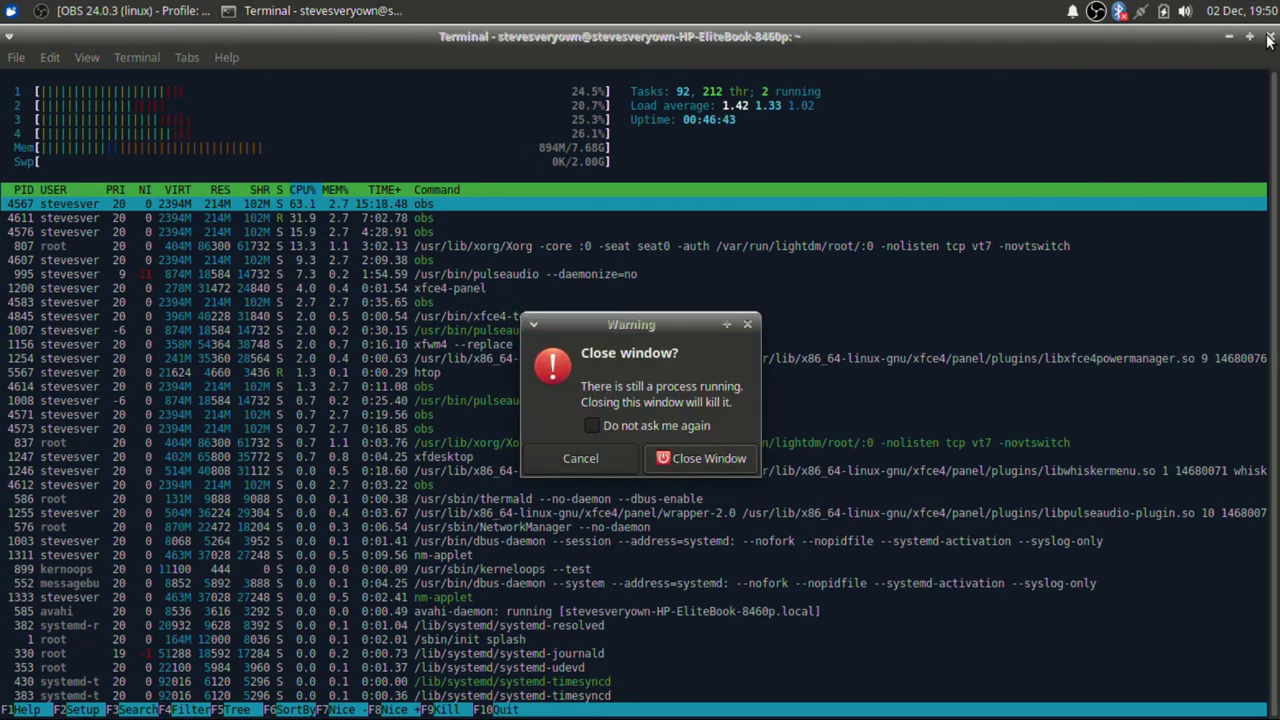
{"action": "left_click", "coordinate": [683, 458]}
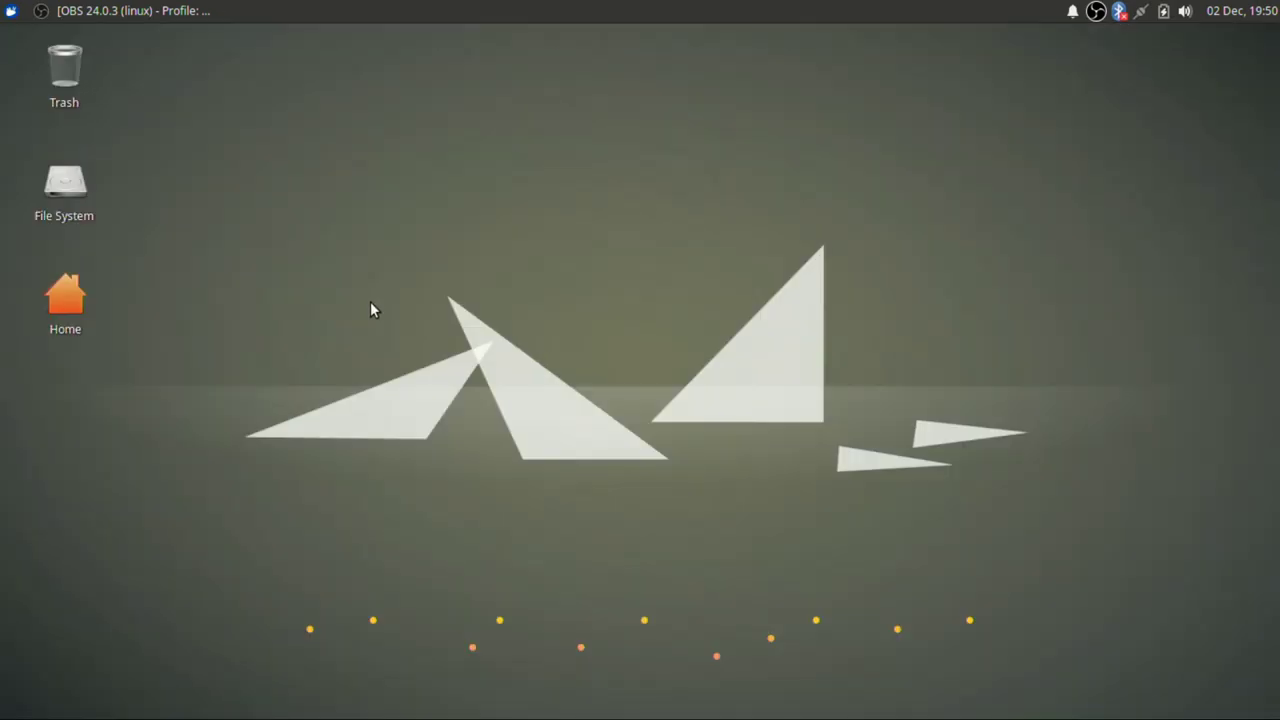
- Try to run "systemd analyze" in a new terminal and close the terminal
{"action": "key", "text": "ctrl+alt+t"}
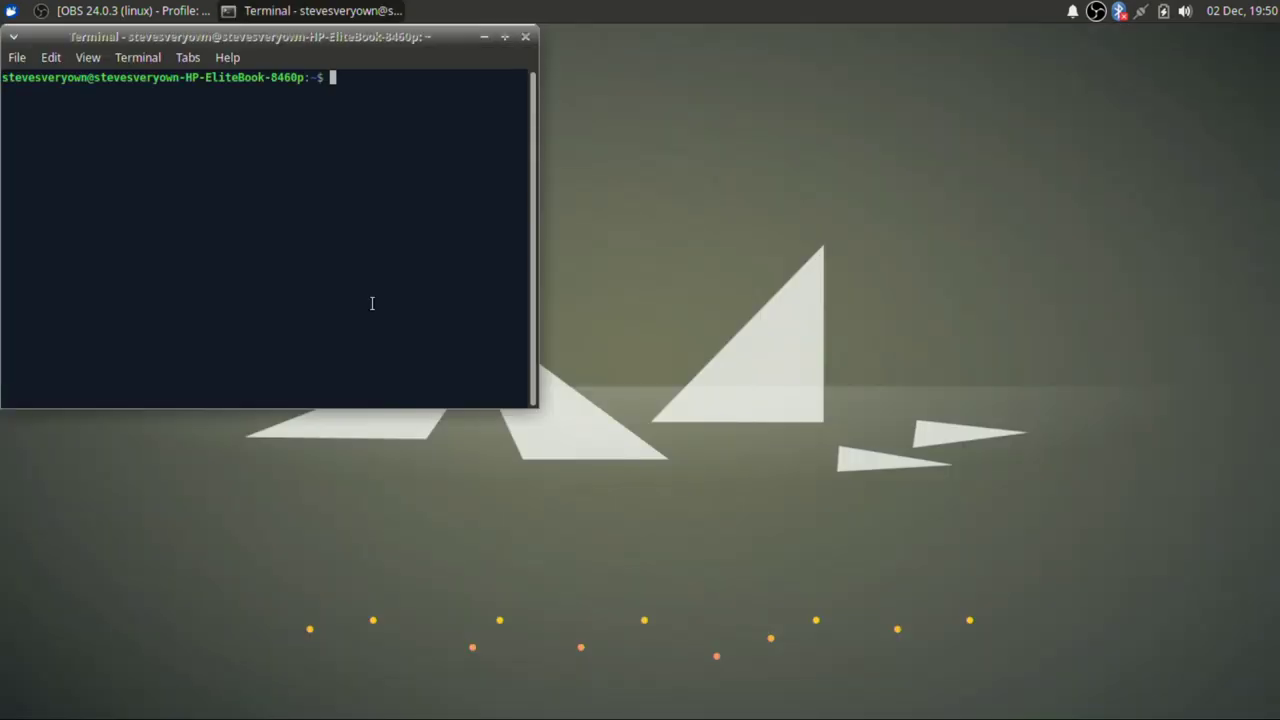
{"action": "type", "text": "systemd analyze"}
{"action": "key", "text": "Return"}
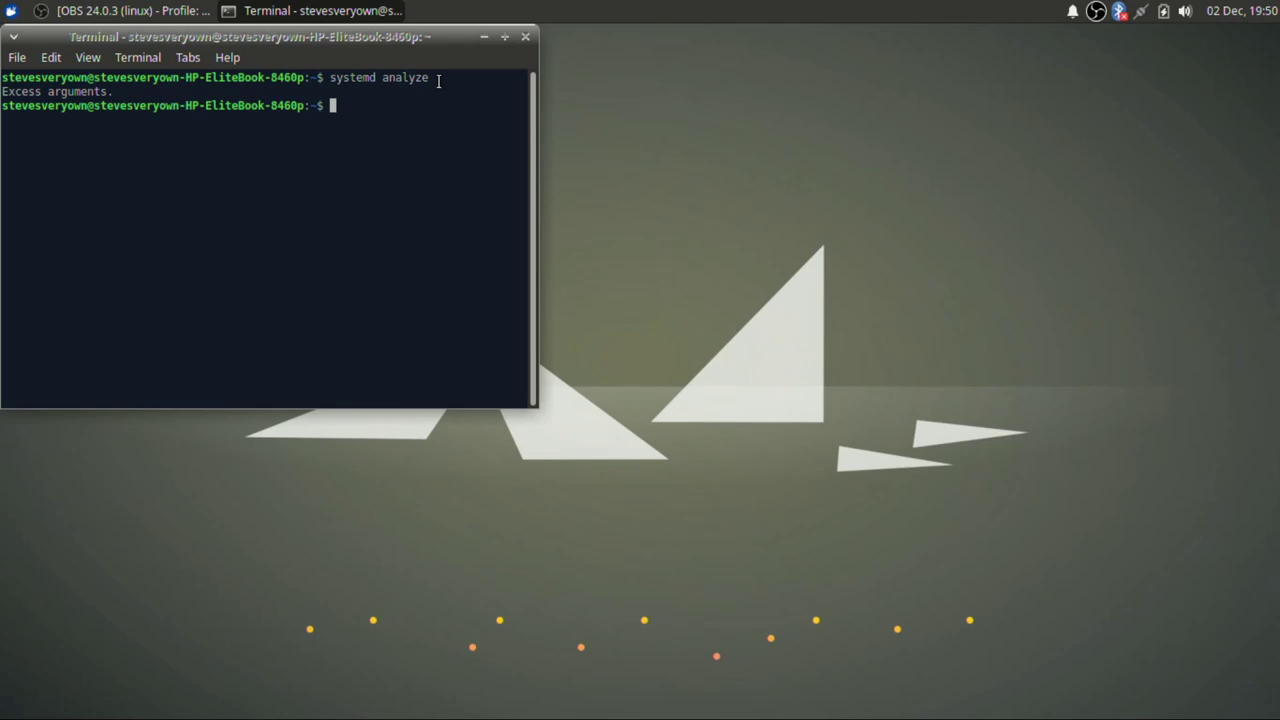
{"action": "left_click", "coordinate": [522, 38]}
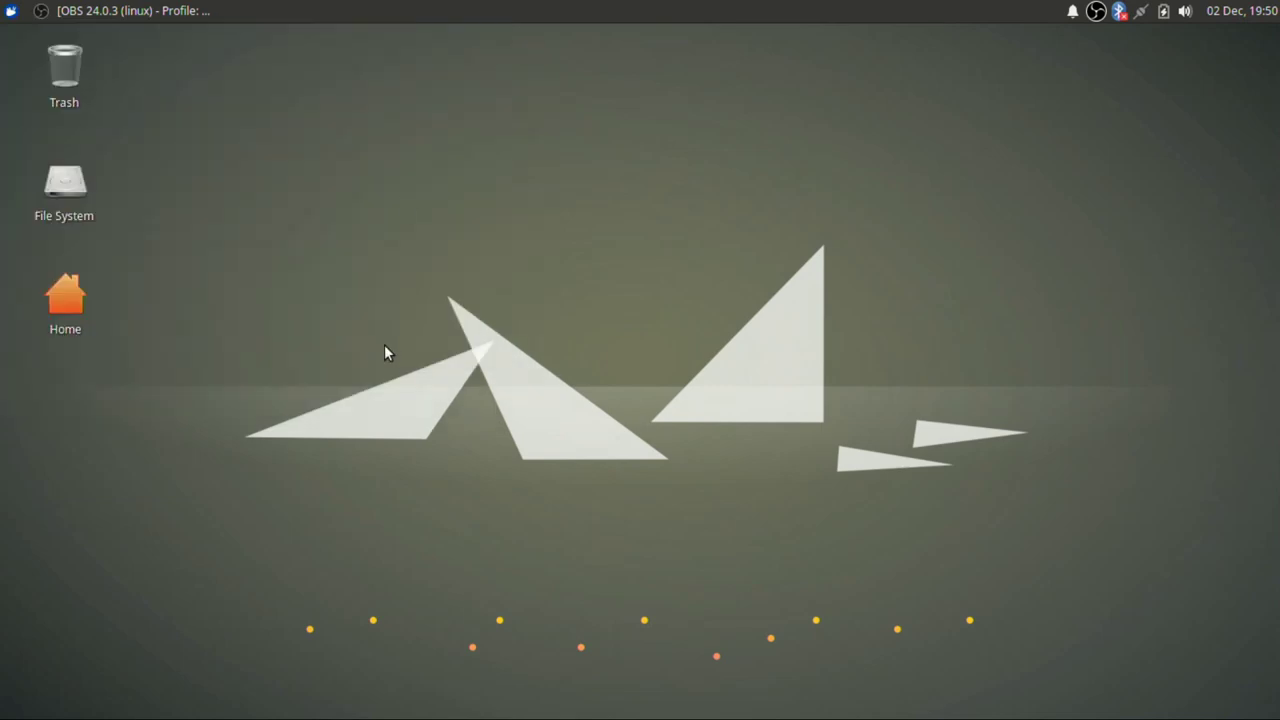
- Find and launch Firefox from the applications menu and search the web for "system analayze"
{"action": "left_click", "coordinate": [13, 12]}
{"action": "type", "text": "fir"}
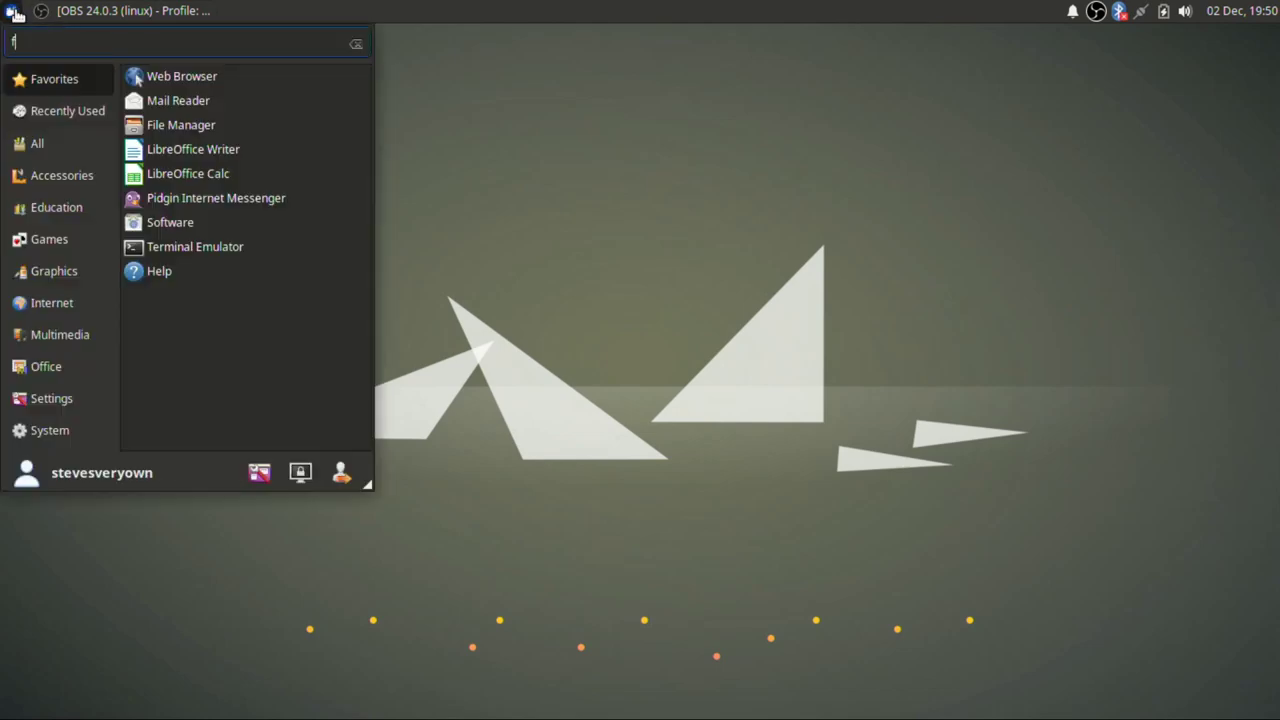
{"action": "key", "text": "Return"}
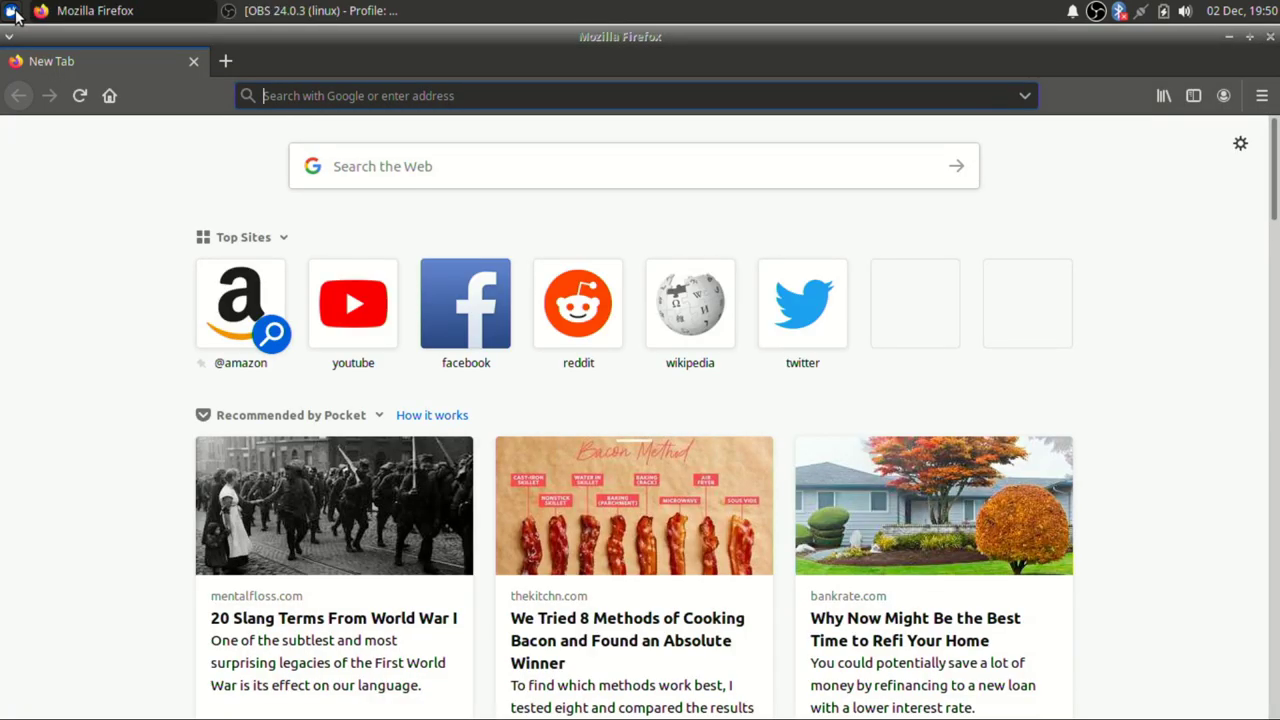
{"action": "type", "text": "syst"}
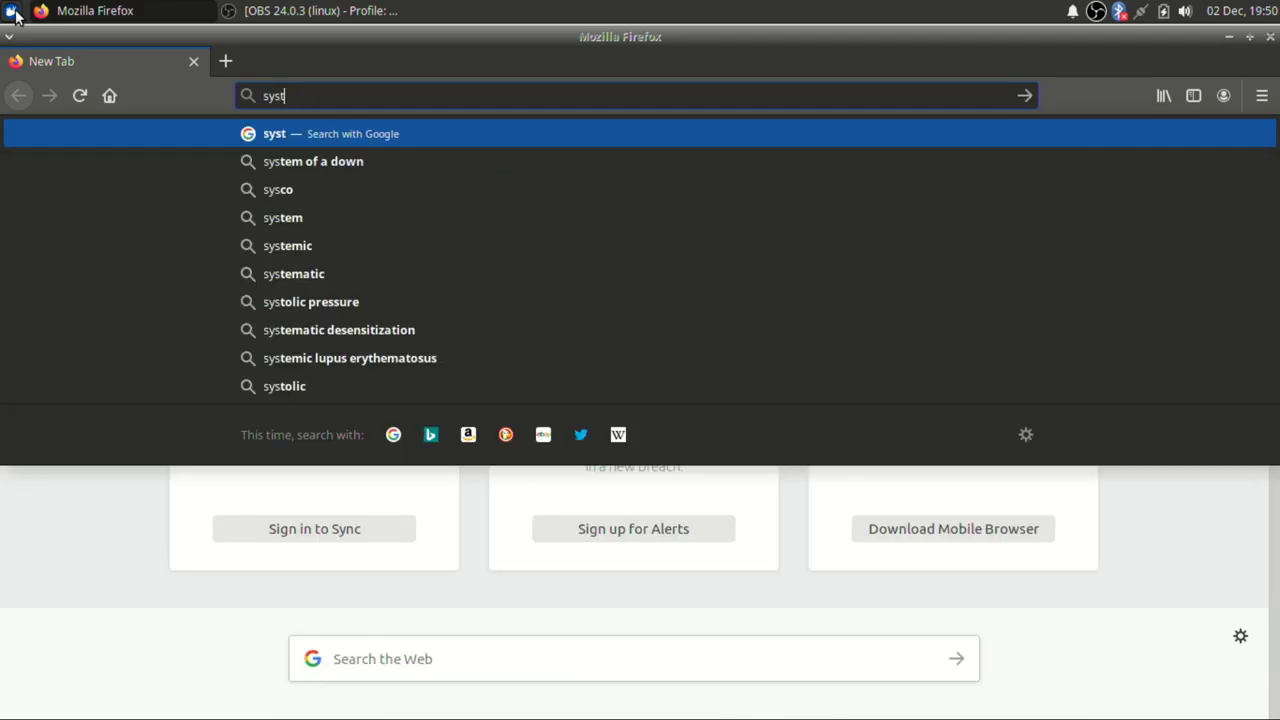
{"action": "type", "text": "em"}
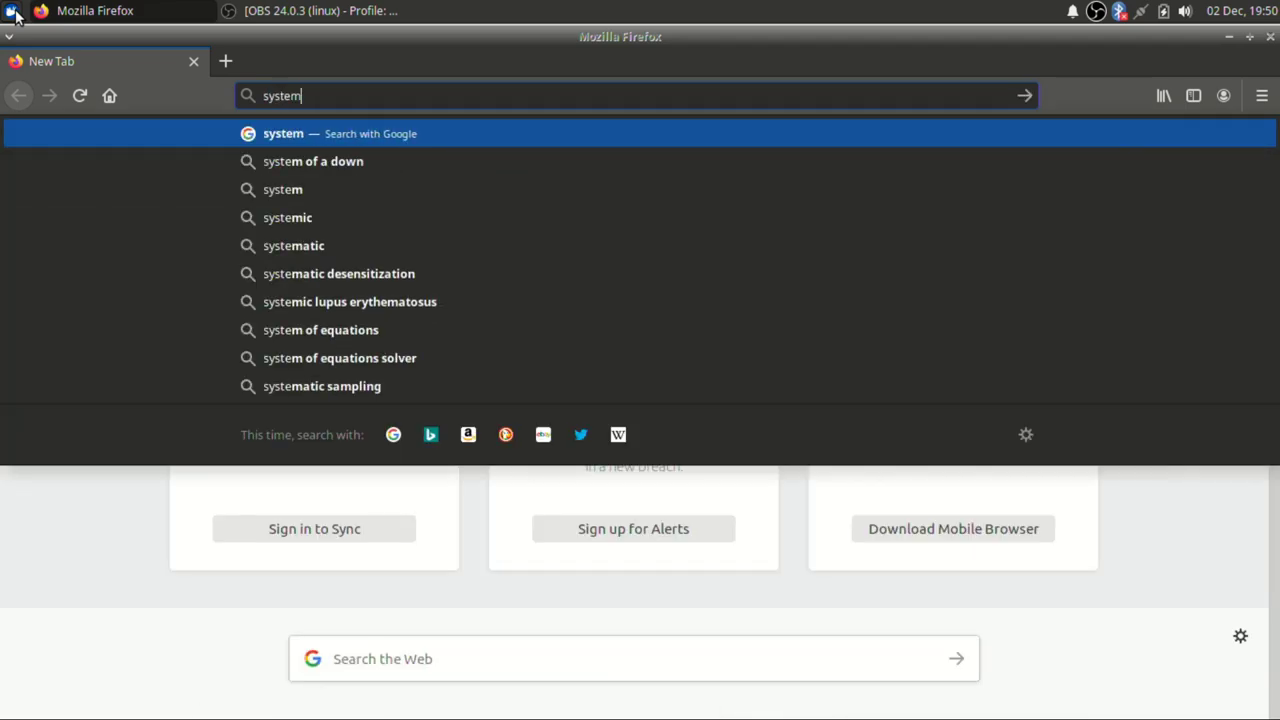
{"action": "type", "text": " anala"}
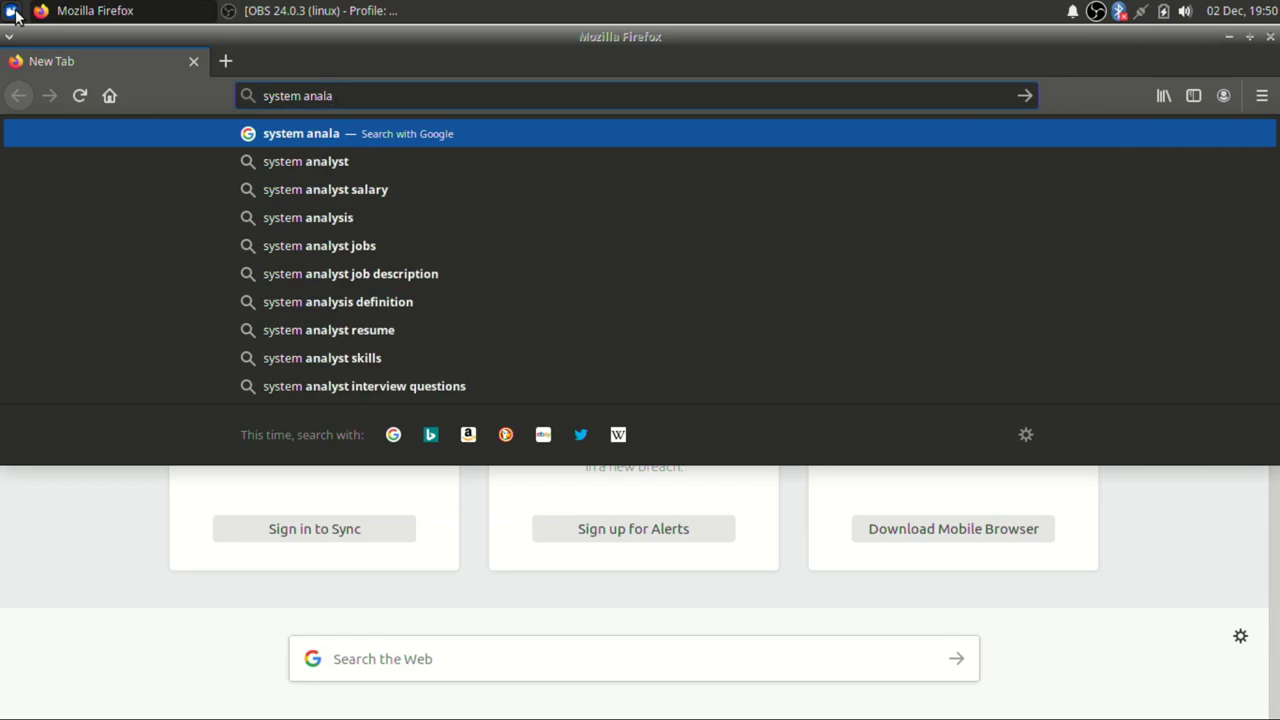
{"action": "type", "text": "yze"}
{"action": "key", "text": "Return"}
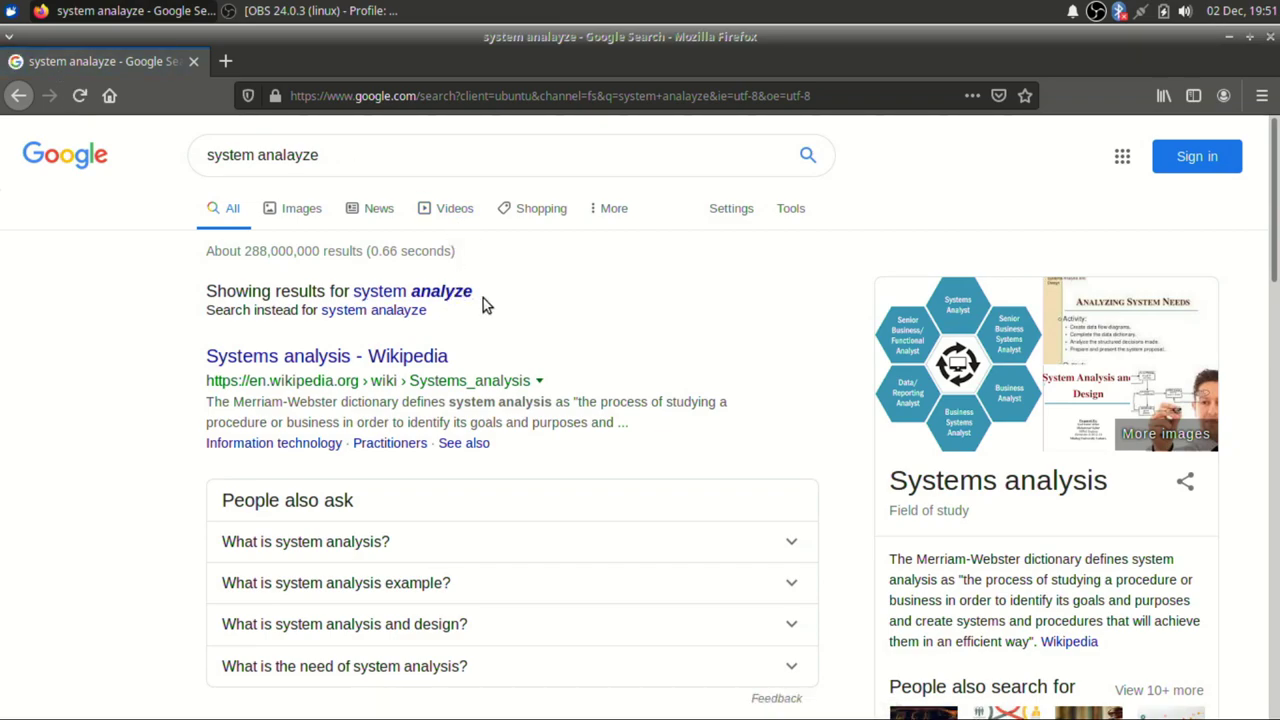
- Change the Google search query to "systemd analayze" and run the search again
{"action": "left_click", "coordinate": [255, 157]}
{"action": "key", "text": "Left"}
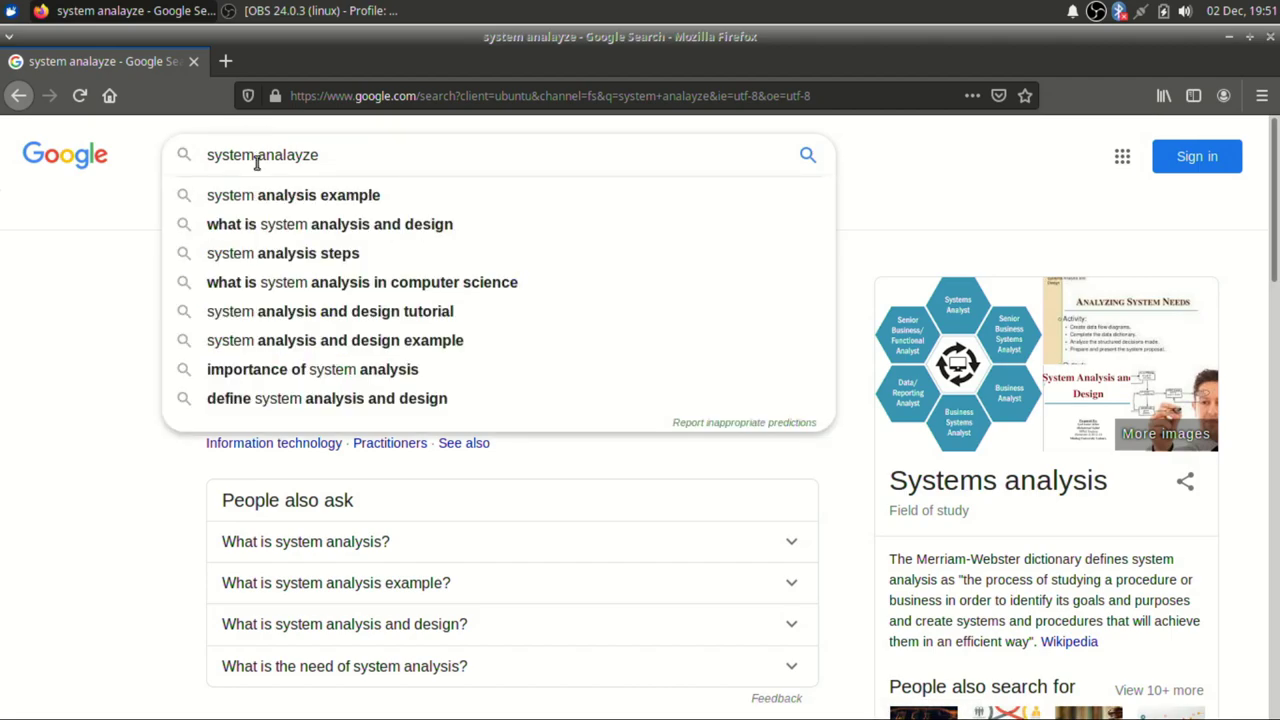
{"action": "type", "text": "d"}
{"action": "key", "text": "BackSpace"}
{"action": "key", "text": "Right"}
{"action": "type", "text": "d"}
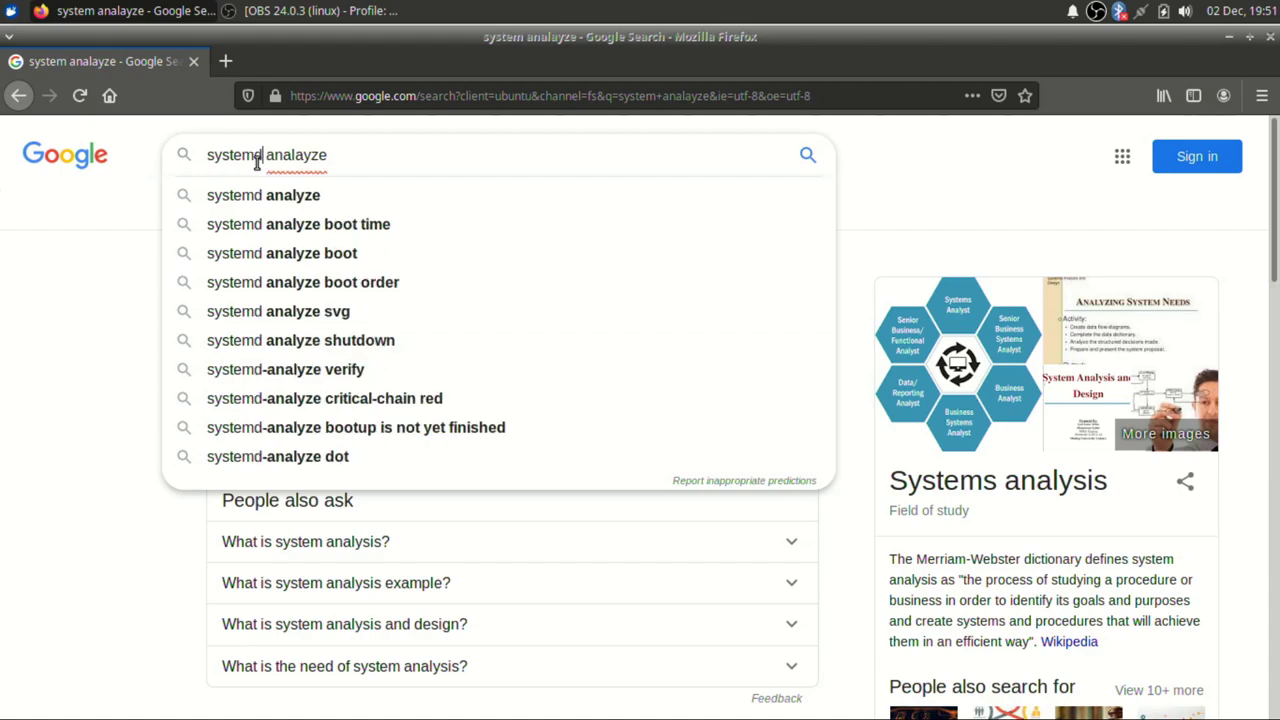
{"action": "key", "text": "Return"}
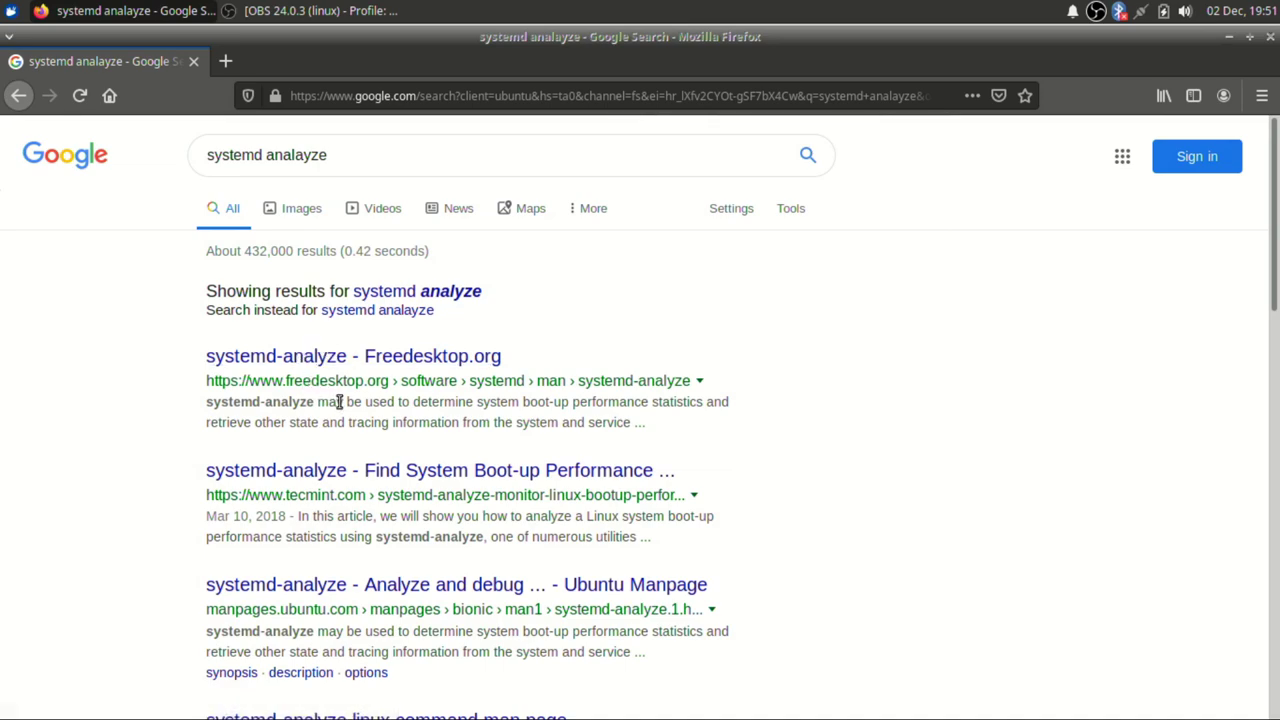
- Open a terminal over the browser and run "systemd-analyze" to check the system's boot time
{"action": "key", "text": "ctrl+alt+t"}
{"action": "type", "text": "systemd-analyze"}
{"action": "key", "text": "Return"}
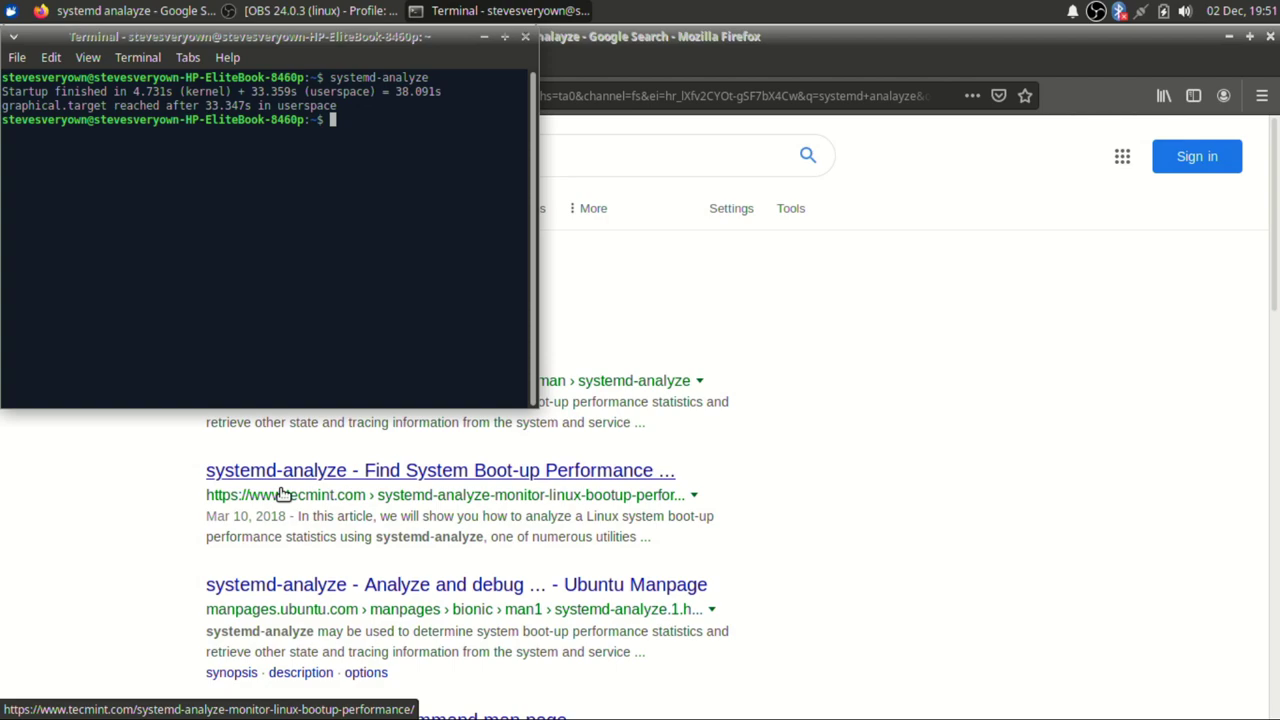
- Return to Firefox, open the Freedesktop.org systemd-analyze manual page to read its command options, and switch back to the terminal
{"action": "left_click", "coordinate": [426, 513]}
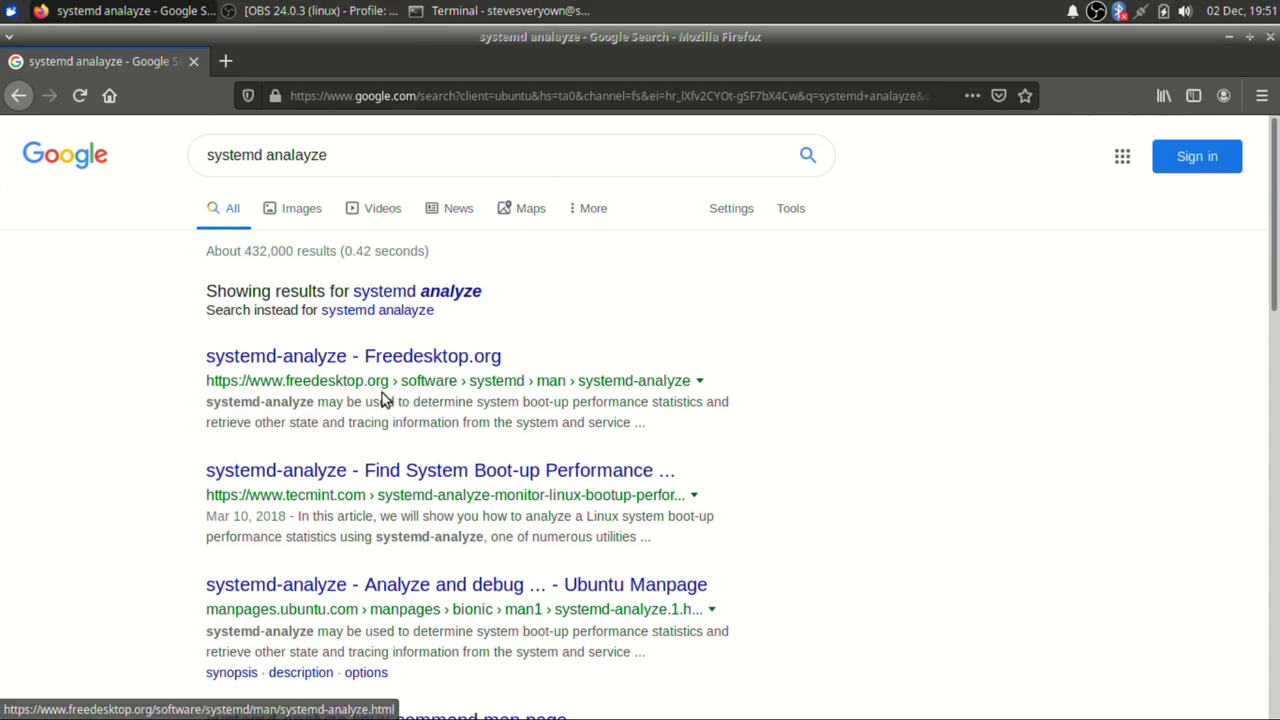
{"action": "left_click", "coordinate": [388, 358]}
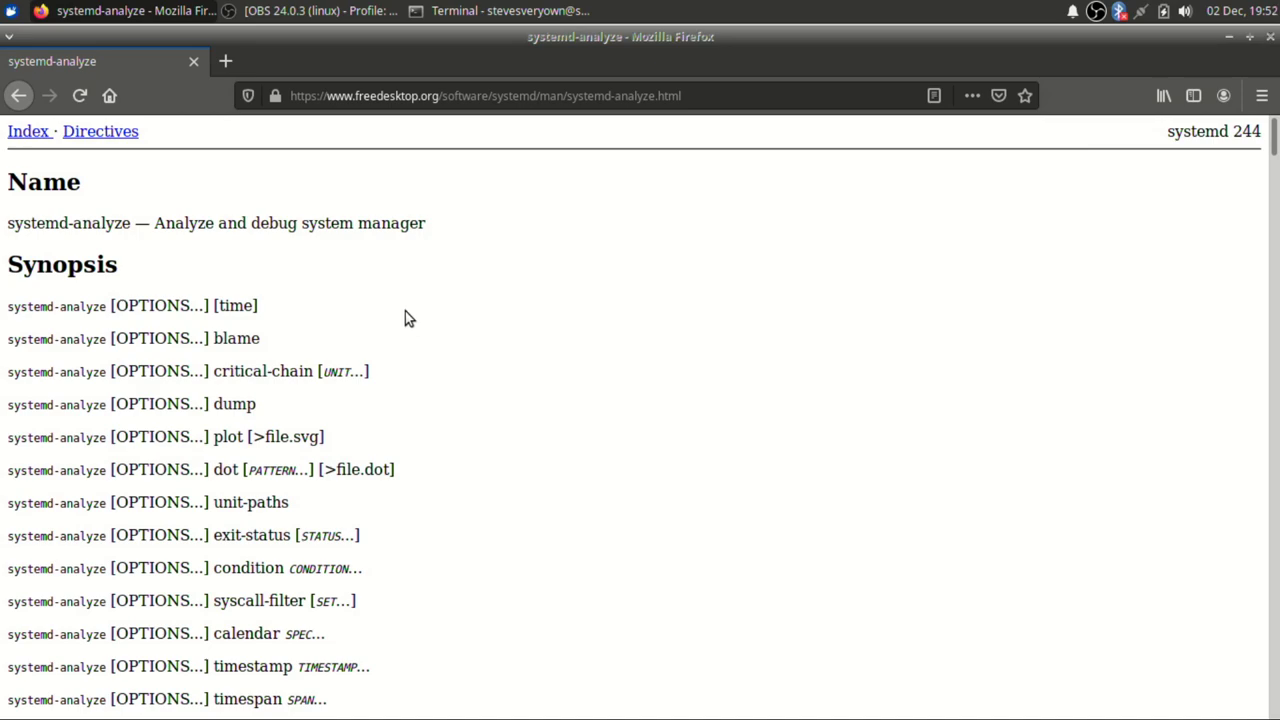
{"action": "key", "text": "alt+Tab"}
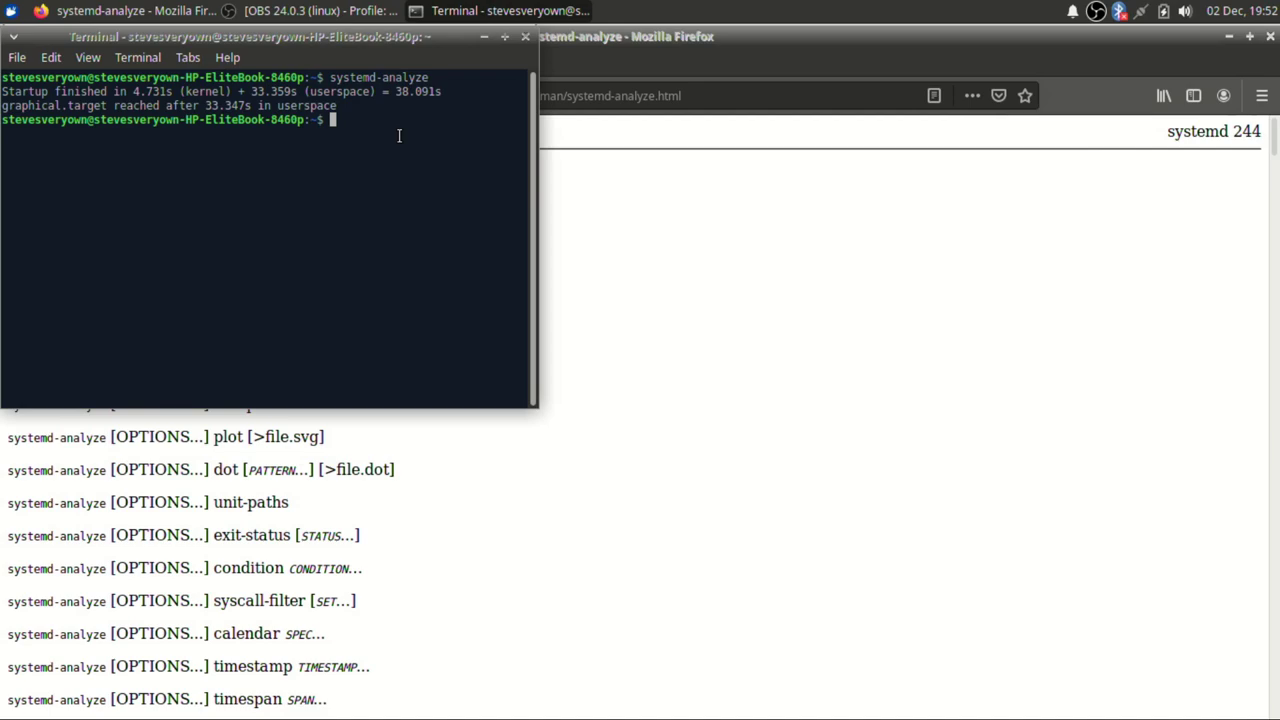
- Run "systemd-analyze blame" and maximize the terminal to review the startup time of each service
{"action": "key", "text": "Up"}
{"action": "type", "text": "blame"}
{"action": "key", "text": "Return"}
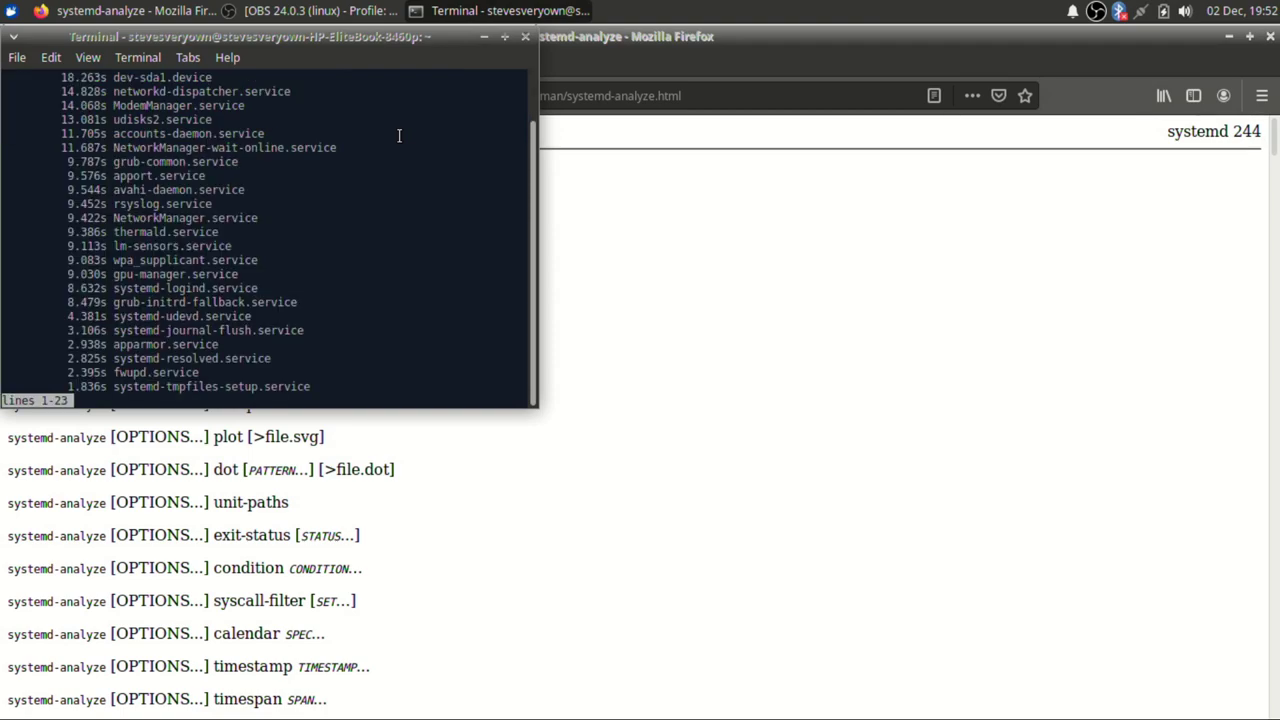
{"action": "left_click", "coordinate": [503, 39]}
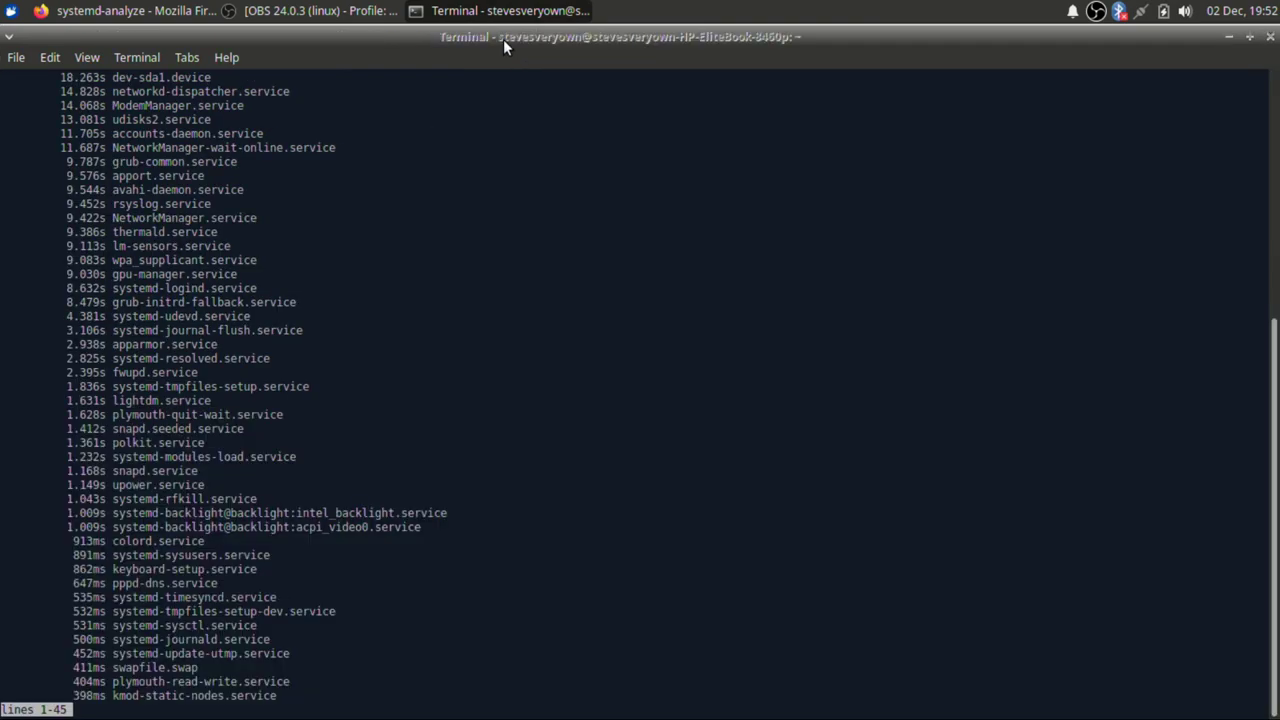
{"action": "scroll", "coordinate": [510, 200], "scroll_direction": "up", "scroll_amount": 9}
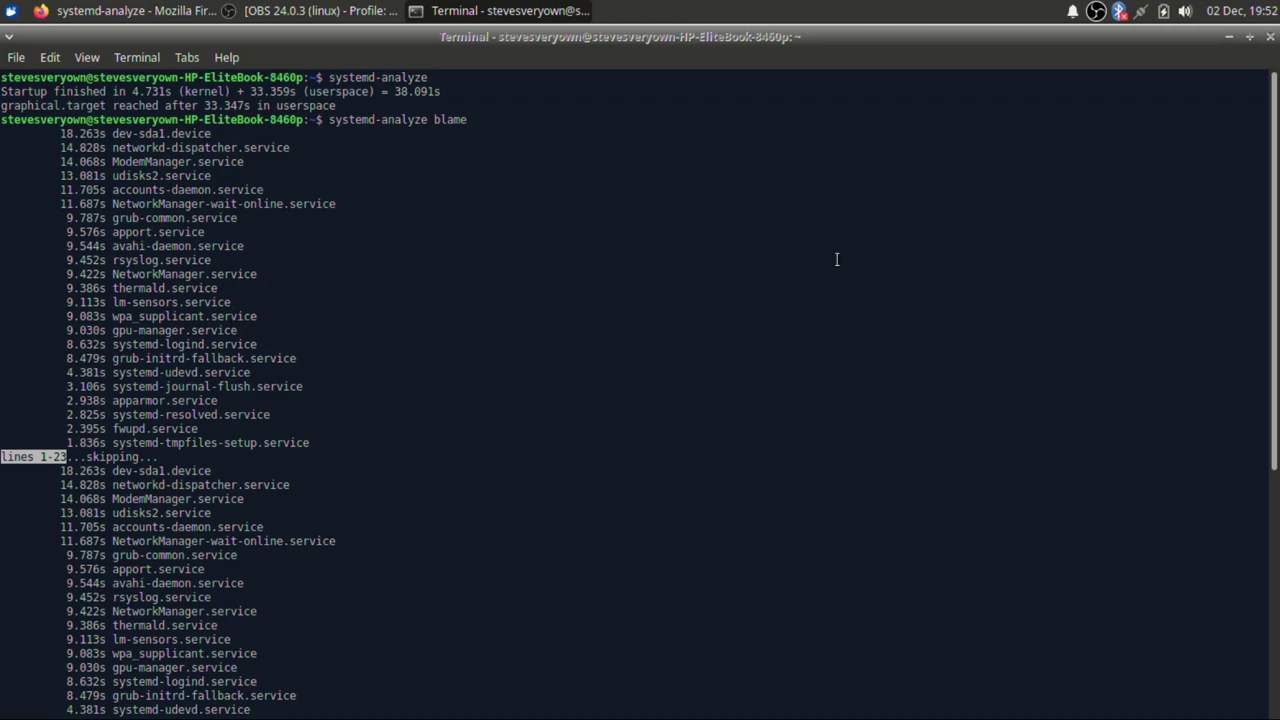
- Close the terminal together with its running process, and close the Firefox window
{"action": "left_click", "coordinate": [1271, 38]}
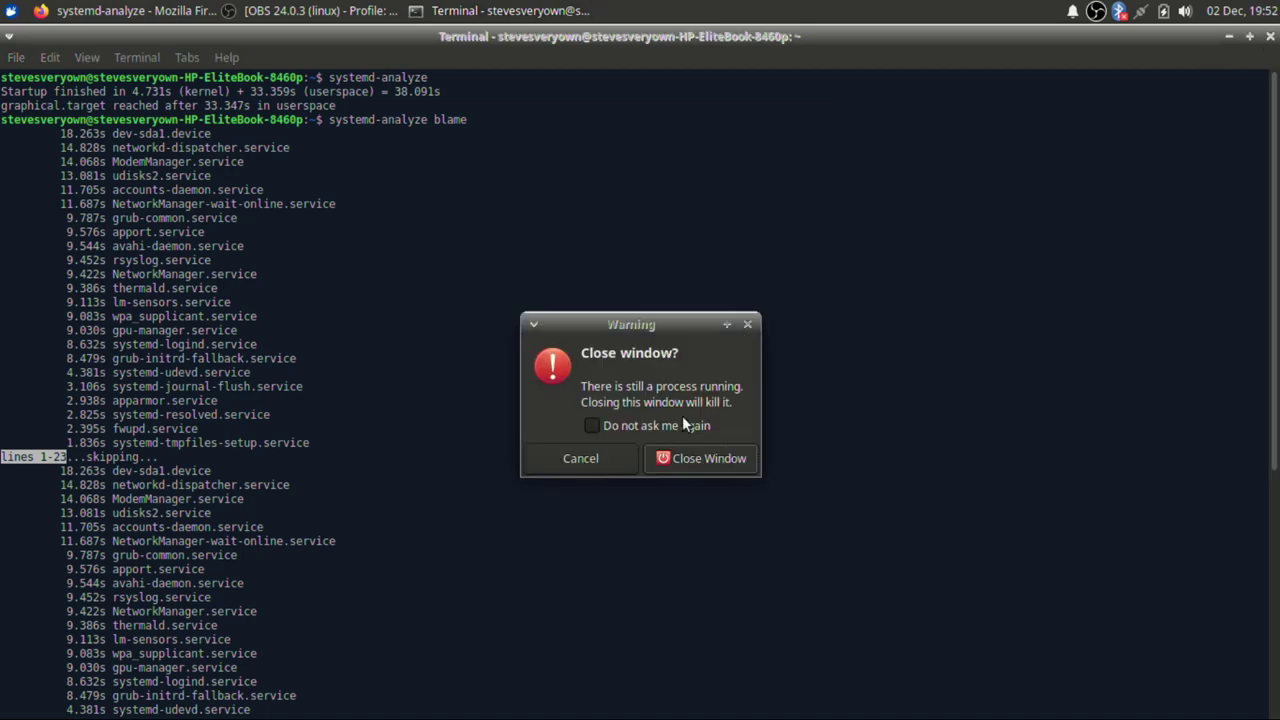
{"action": "left_click", "coordinate": [708, 458]}
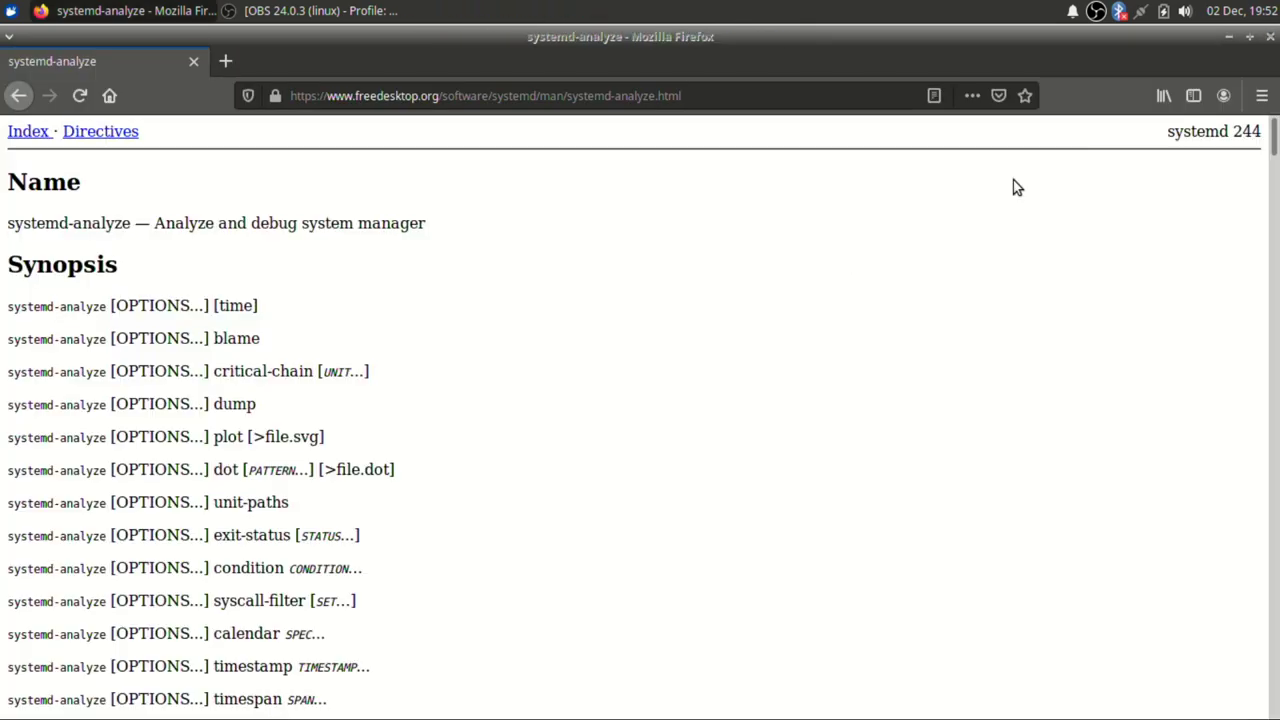
{"action": "left_click", "coordinate": [1268, 37]}
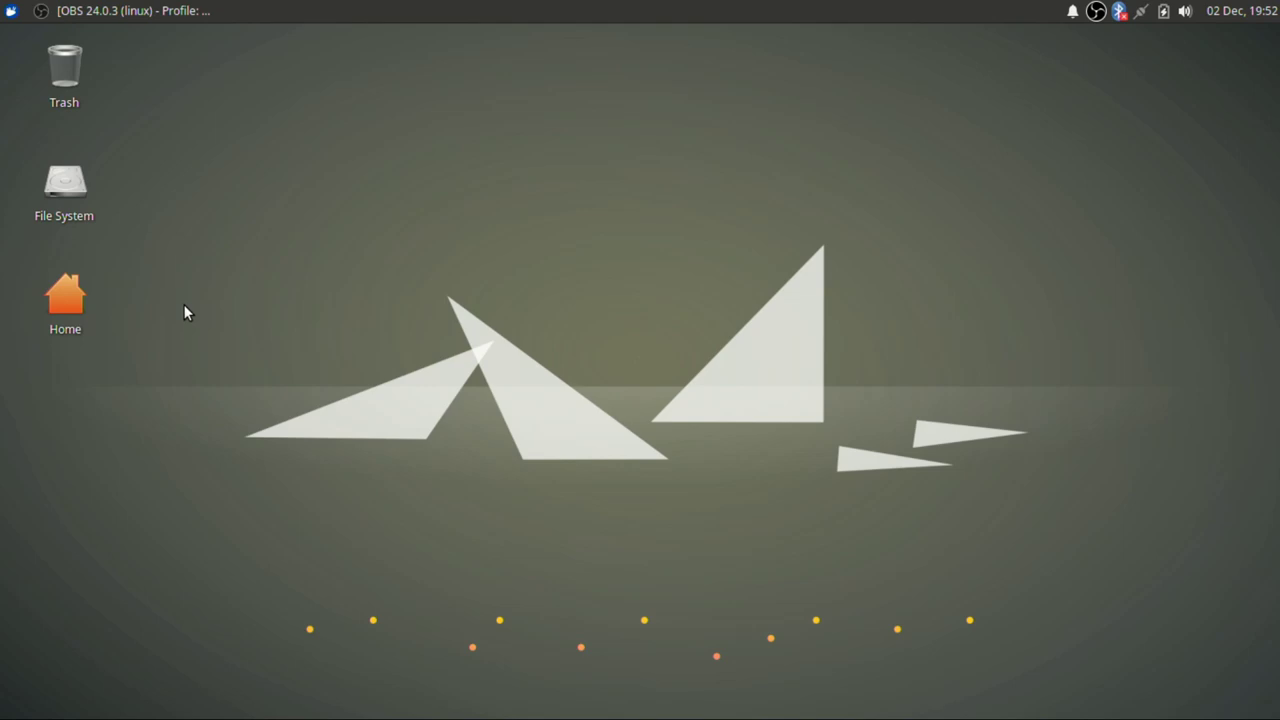
- Add the Weather Update plugin to the desktop's panel and close the Add New Items dialog
{"action": "right_click", "coordinate": [705, 17]}
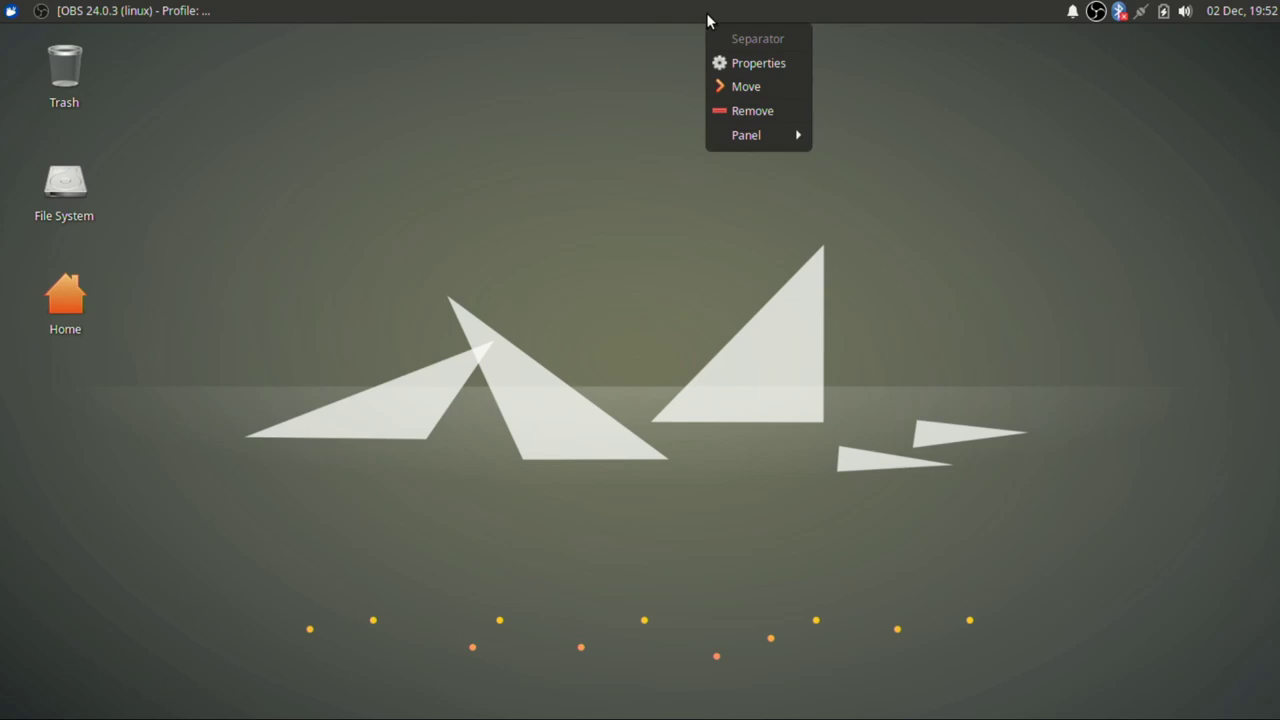
{"action": "mouse_move", "coordinate": [762, 135]}
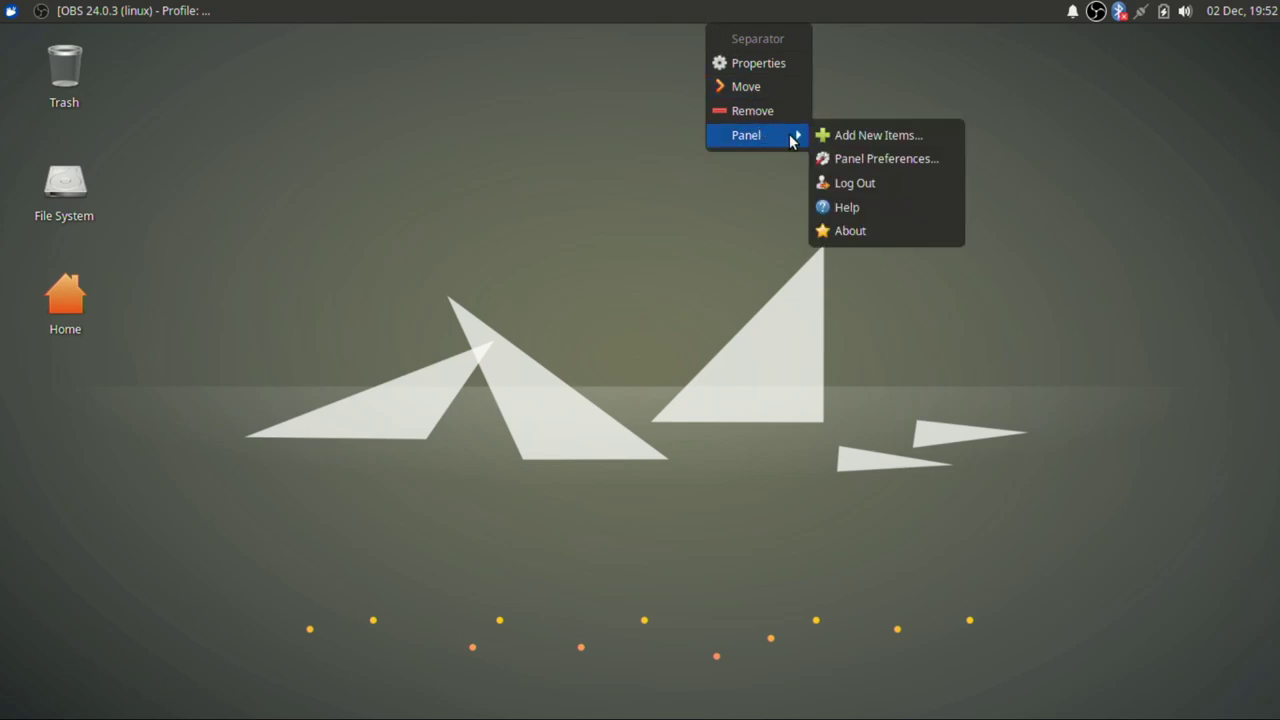
{"action": "left_click", "coordinate": [840, 133]}
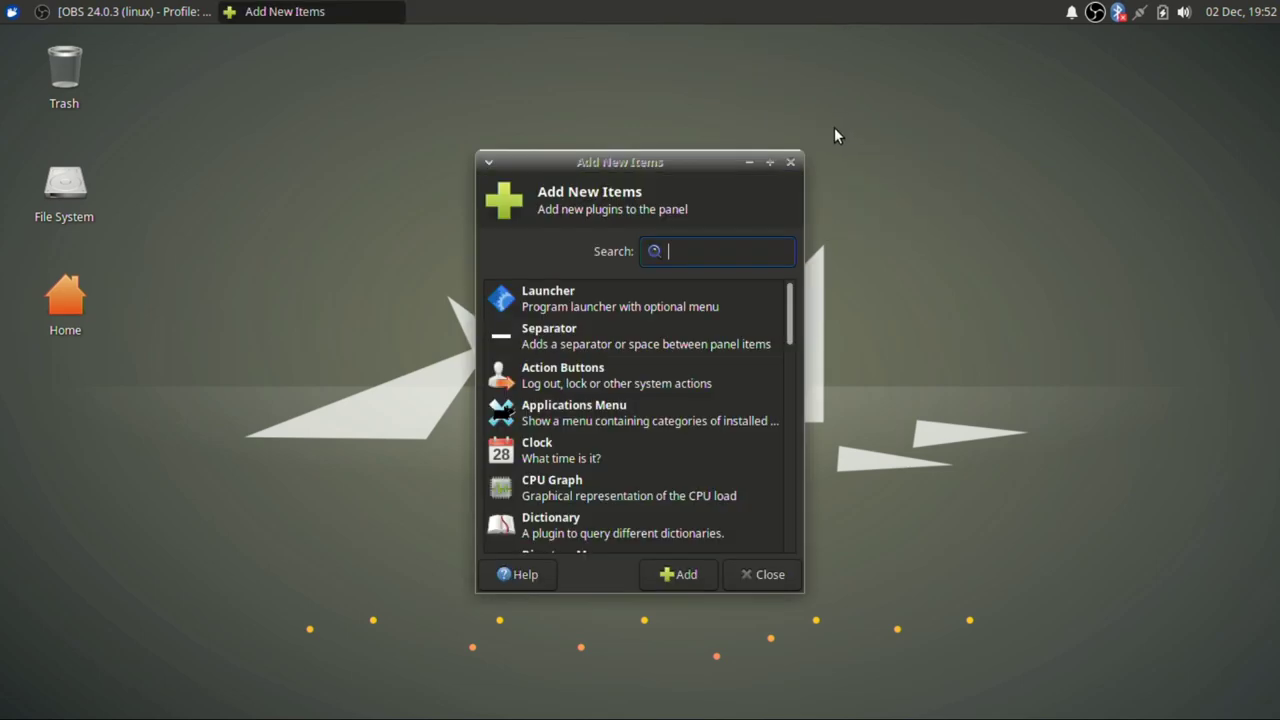
{"action": "scroll", "coordinate": [622, 345], "scroll_direction": "down", "scroll_amount": 5}
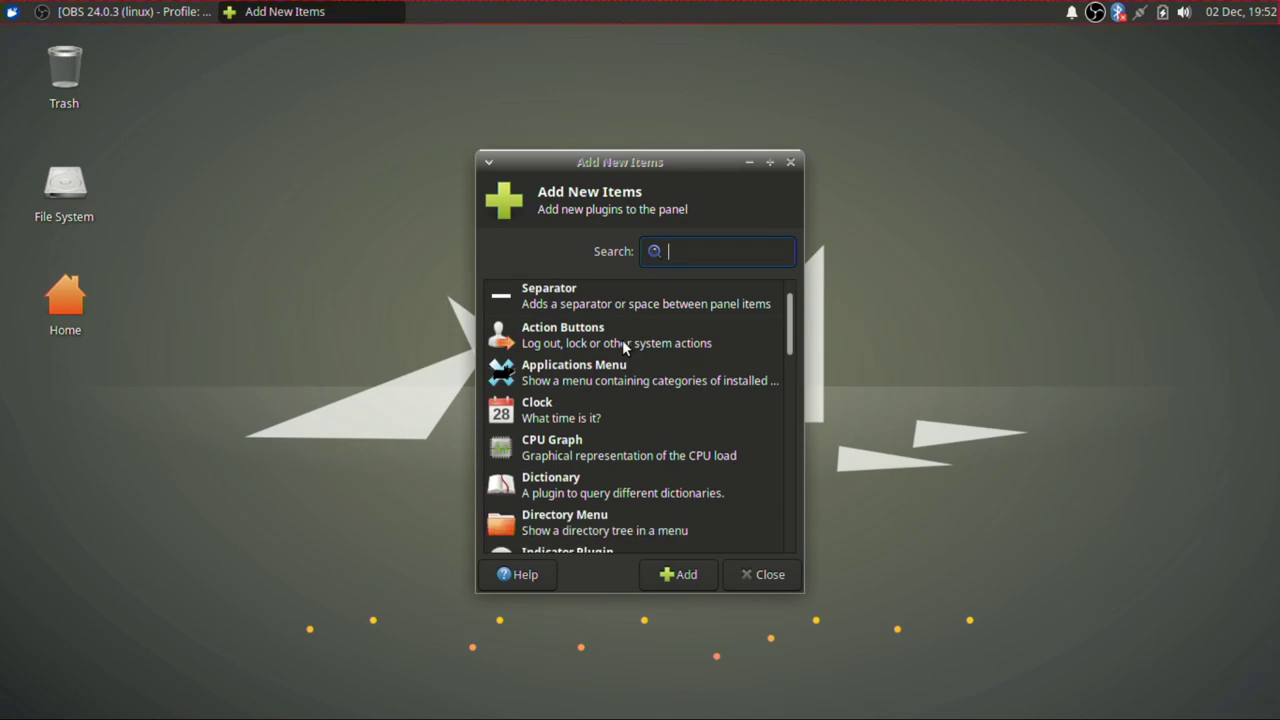
{"action": "scroll", "coordinate": [622, 342], "scroll_direction": "down", "scroll_amount": 10}
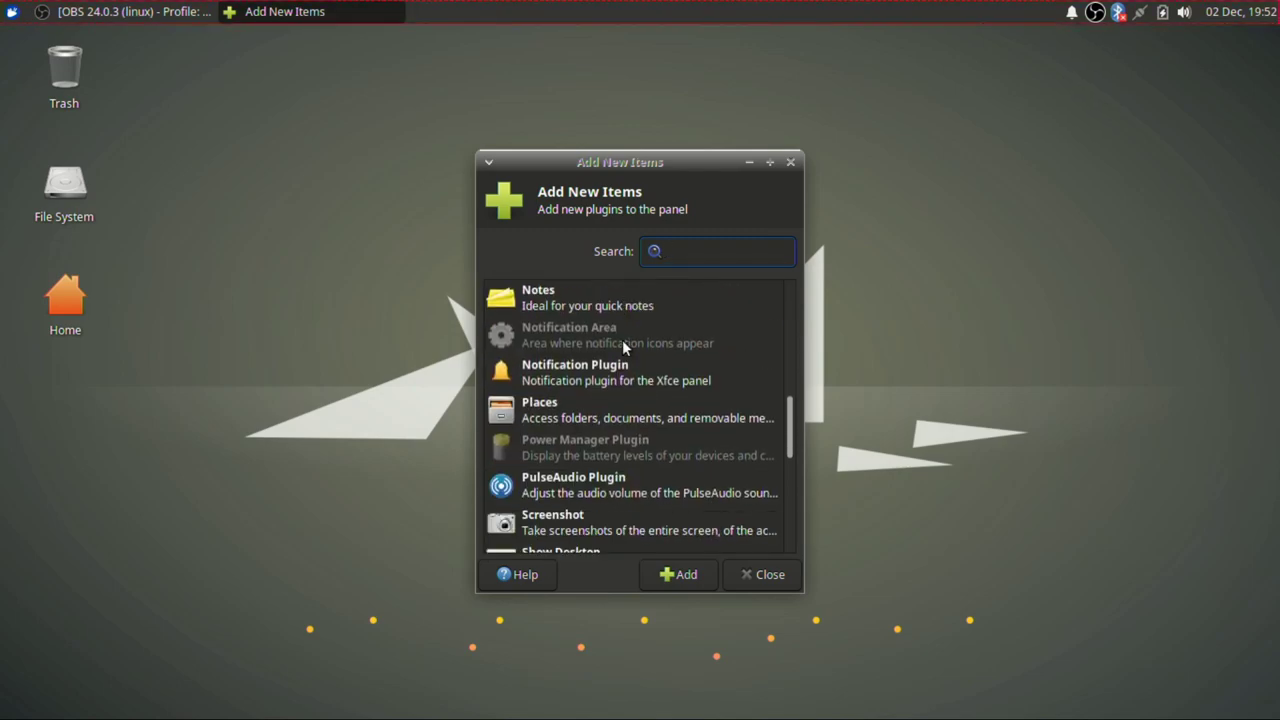
{"action": "scroll", "coordinate": [622, 345], "scroll_direction": "down", "scroll_amount": 2}
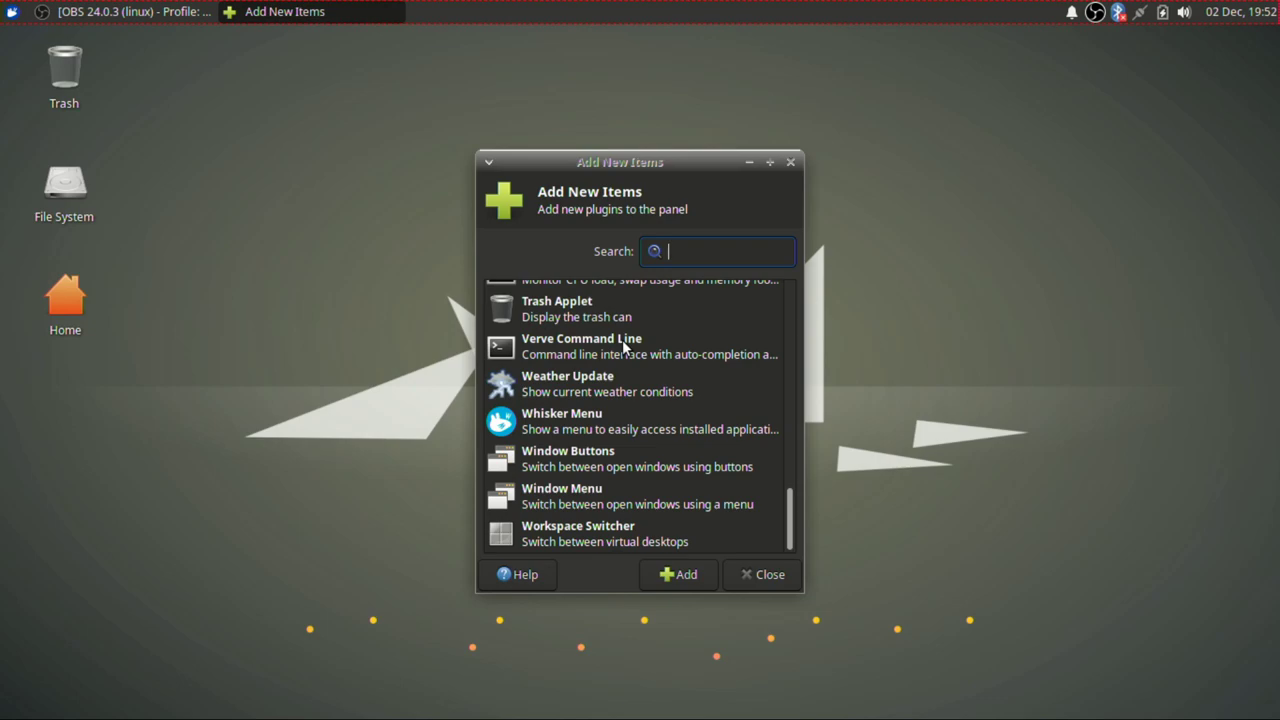
{"action": "scroll", "coordinate": [622, 345], "scroll_direction": "up", "scroll_amount": 2}
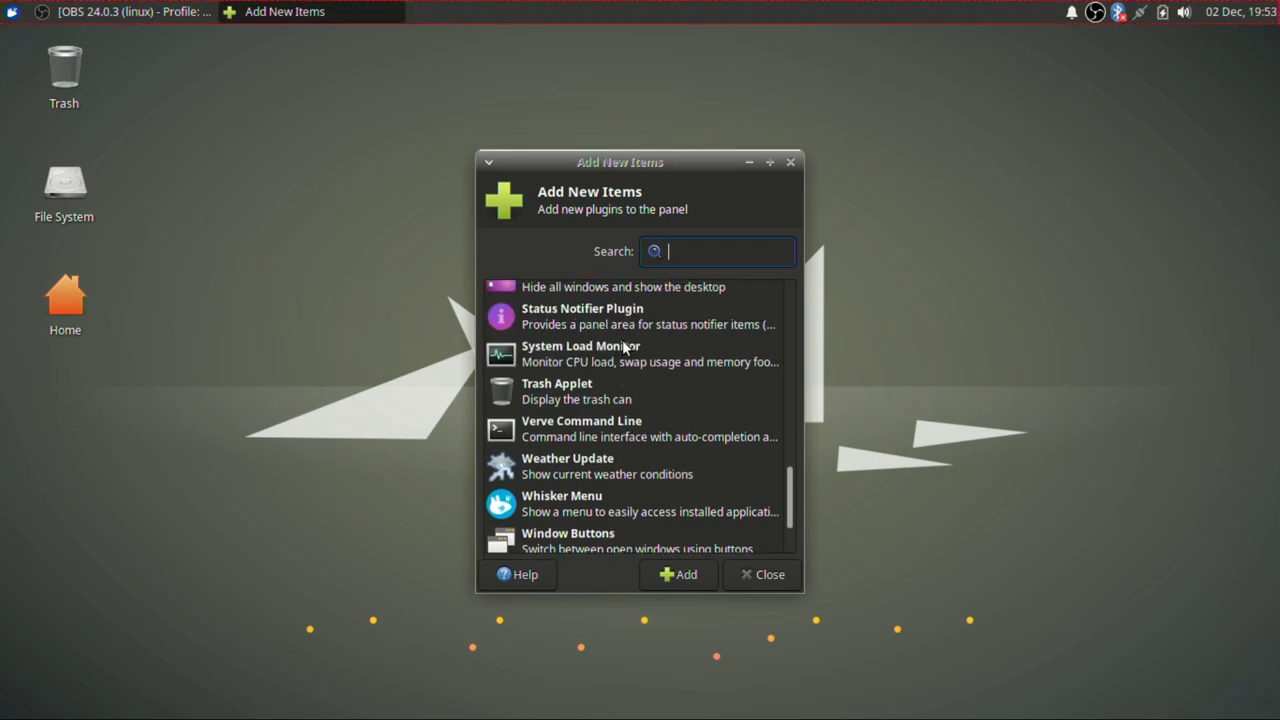
{"action": "left_click", "coordinate": [576, 462]}
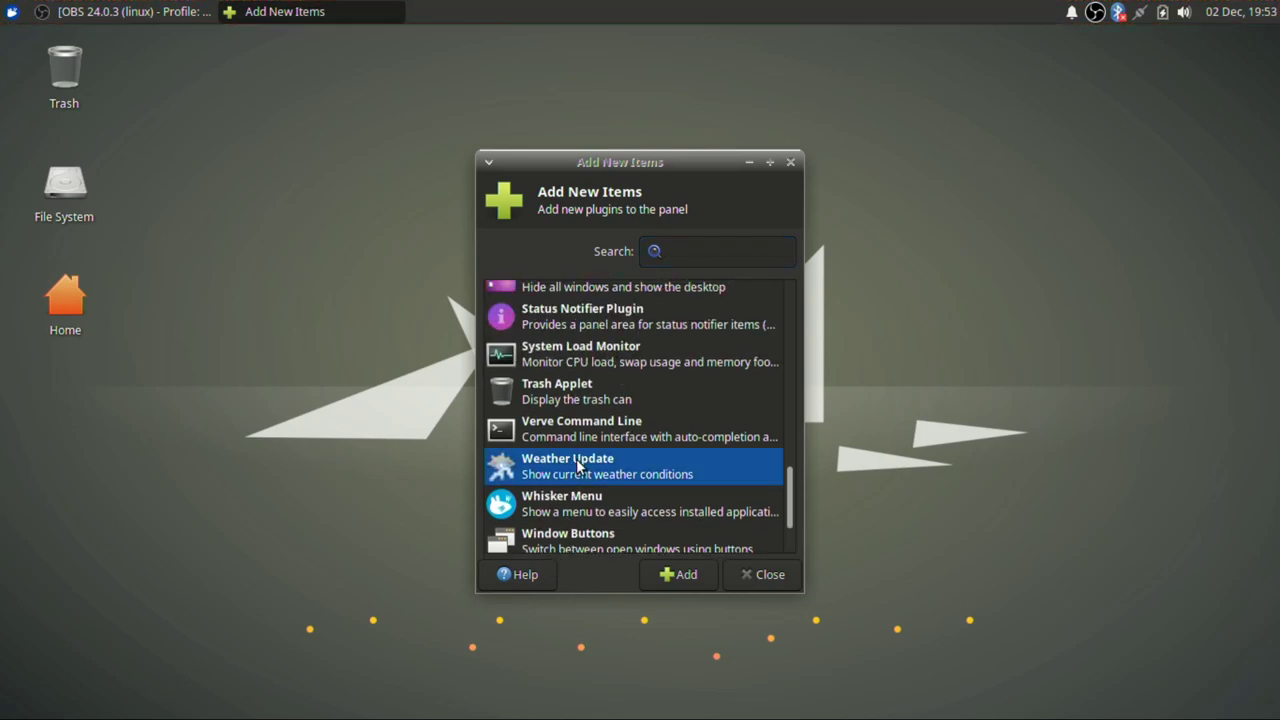
{"action": "left_click", "coordinate": [686, 576]}
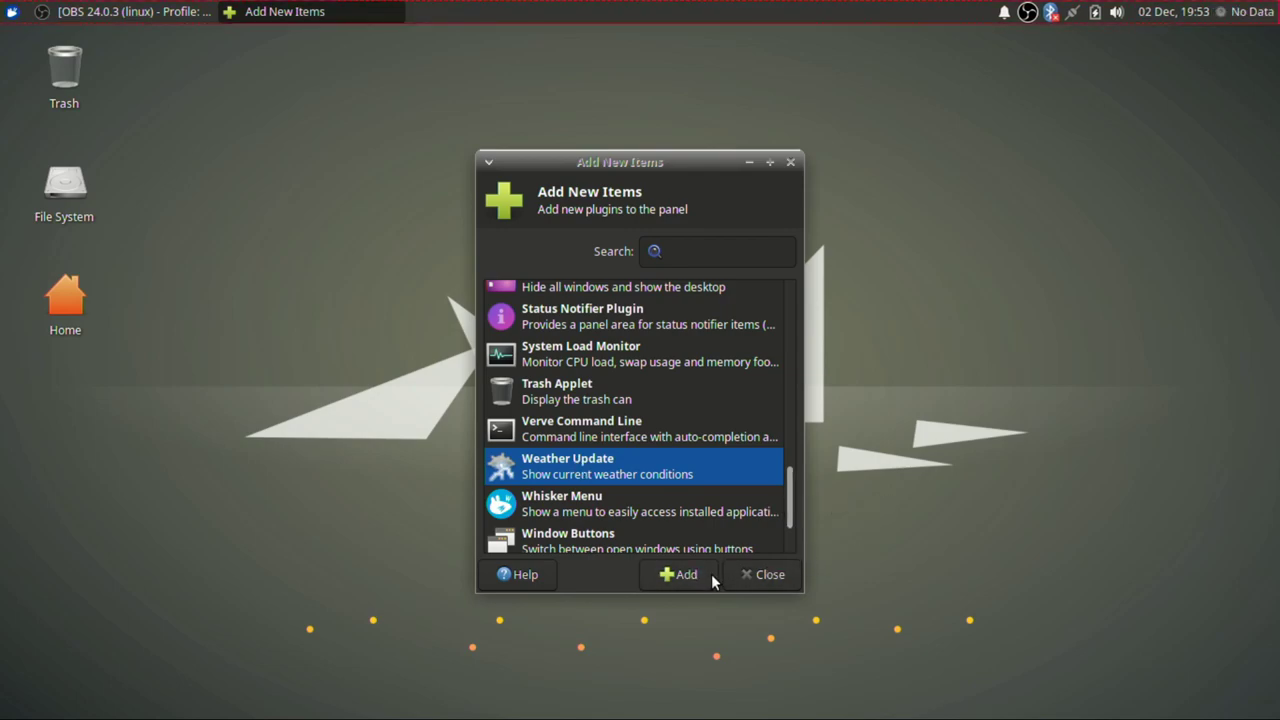
{"action": "left_click", "coordinate": [768, 575]}
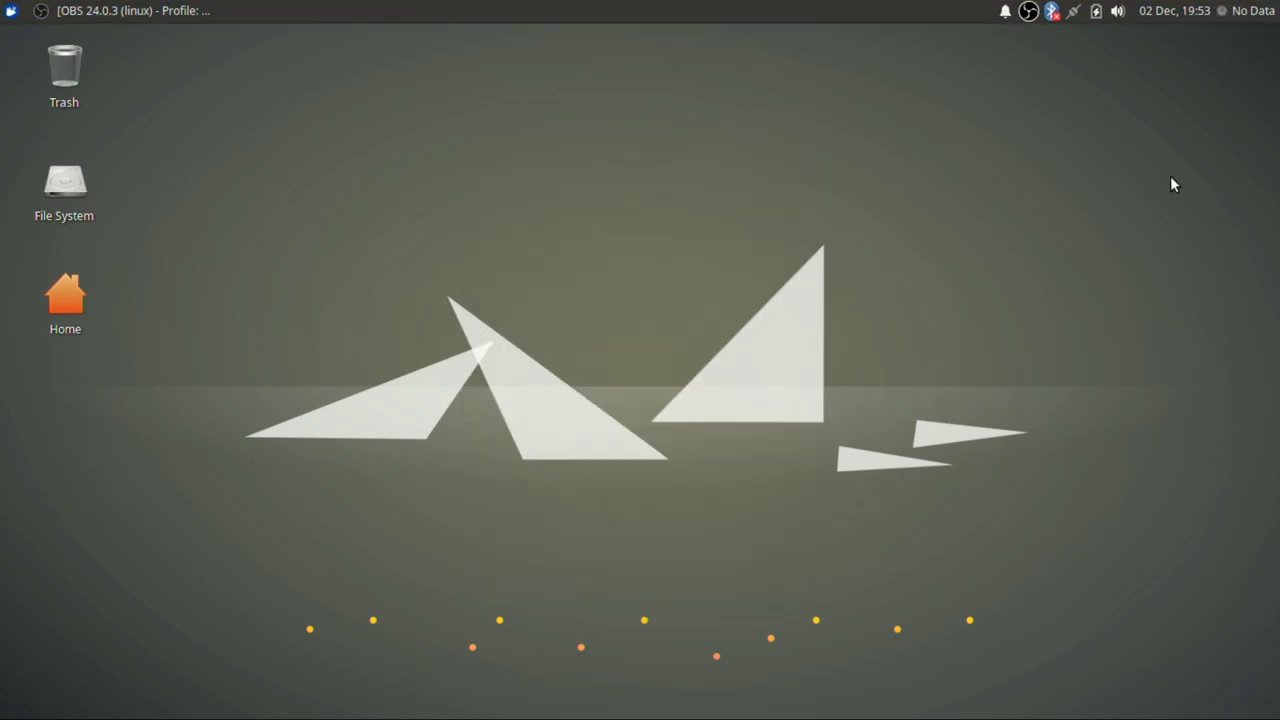
- Remove the wind direction and wind speed labels from the Weather Update plugin's scrollbox, leaving only Temperature (T), and close its preferences
{"action": "right_click", "coordinate": [1235, 17]}
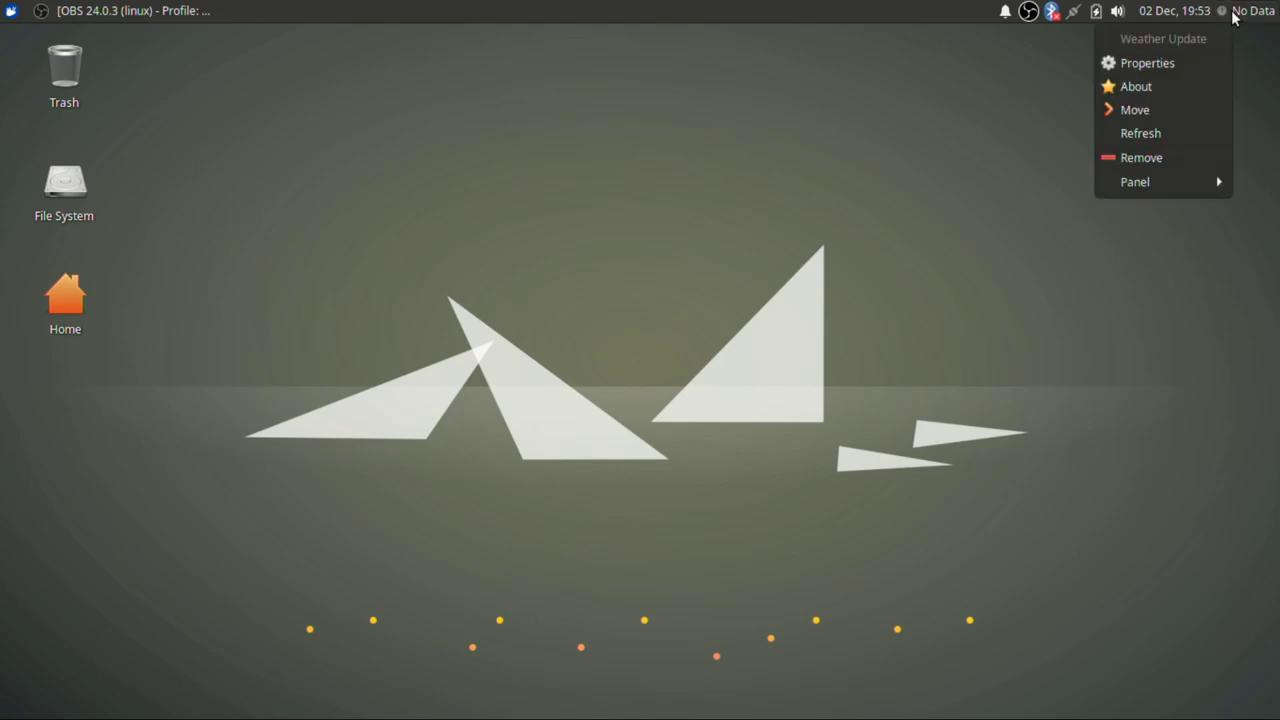
{"action": "left_click", "coordinate": [1189, 62]}
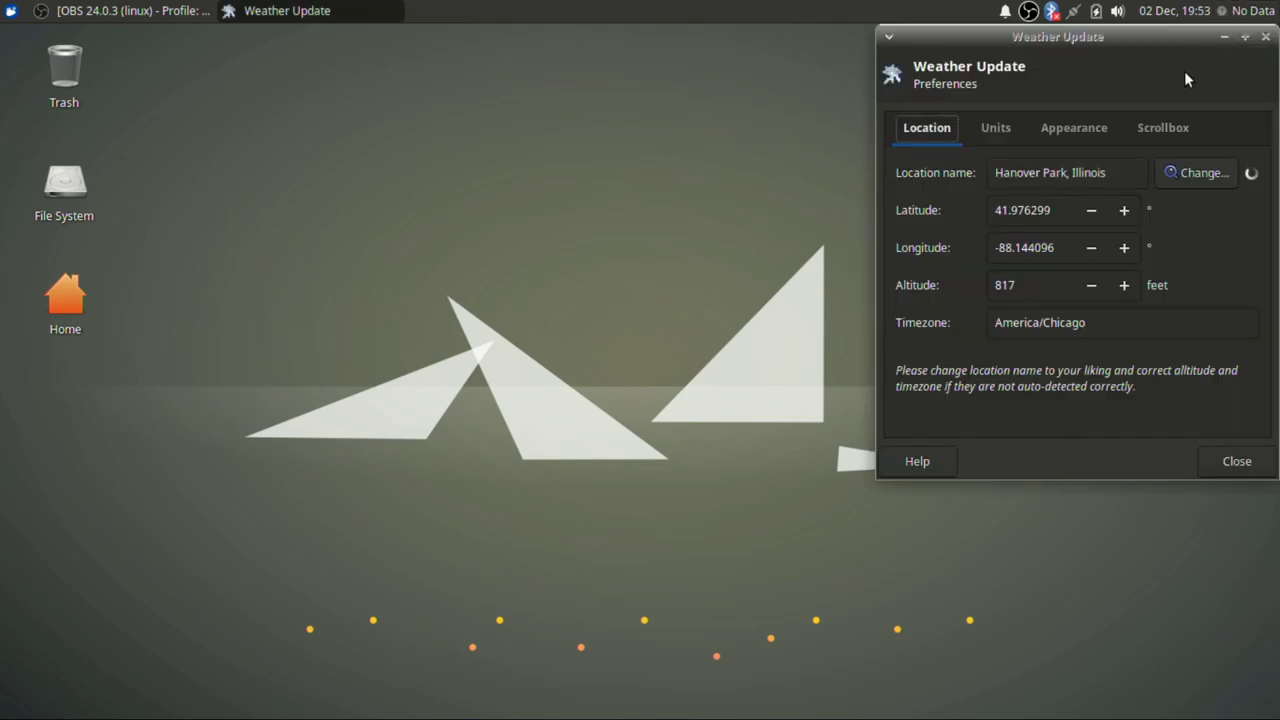
{"action": "left_click", "coordinate": [1152, 124]}
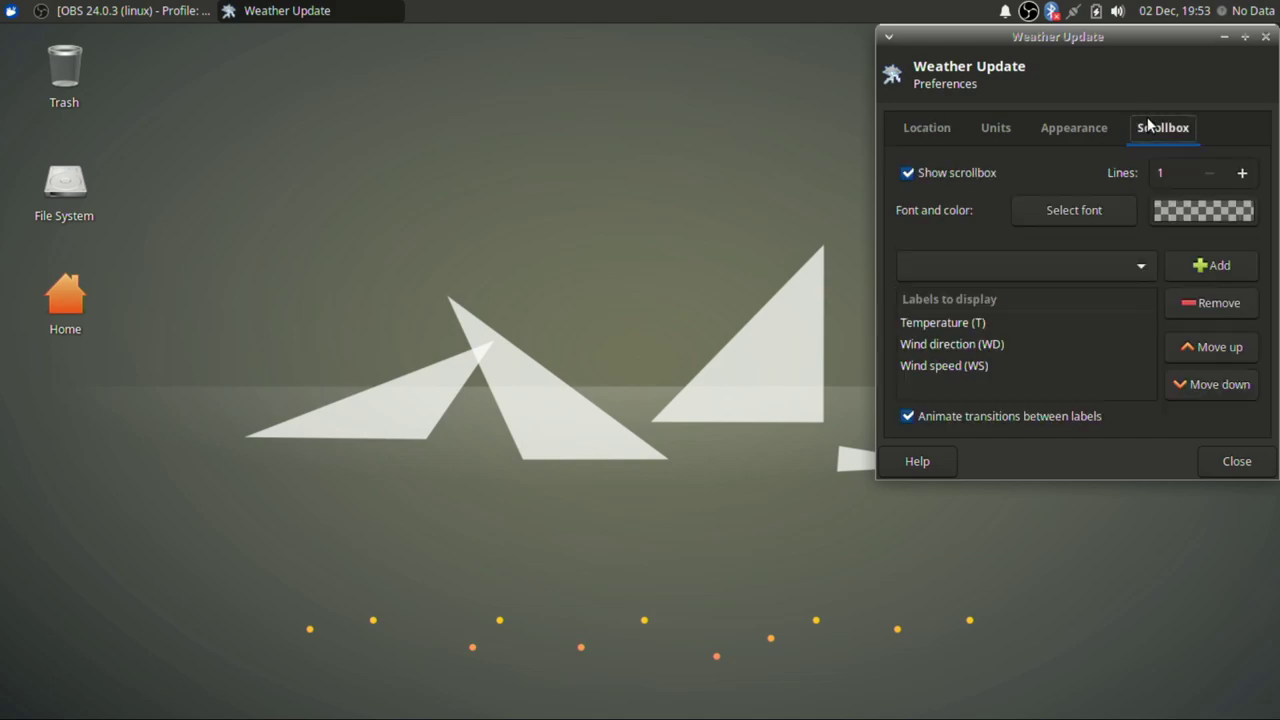
{"action": "left_click", "coordinate": [1022, 350]}
{"action": "left_click", "coordinate": [1216, 306]}
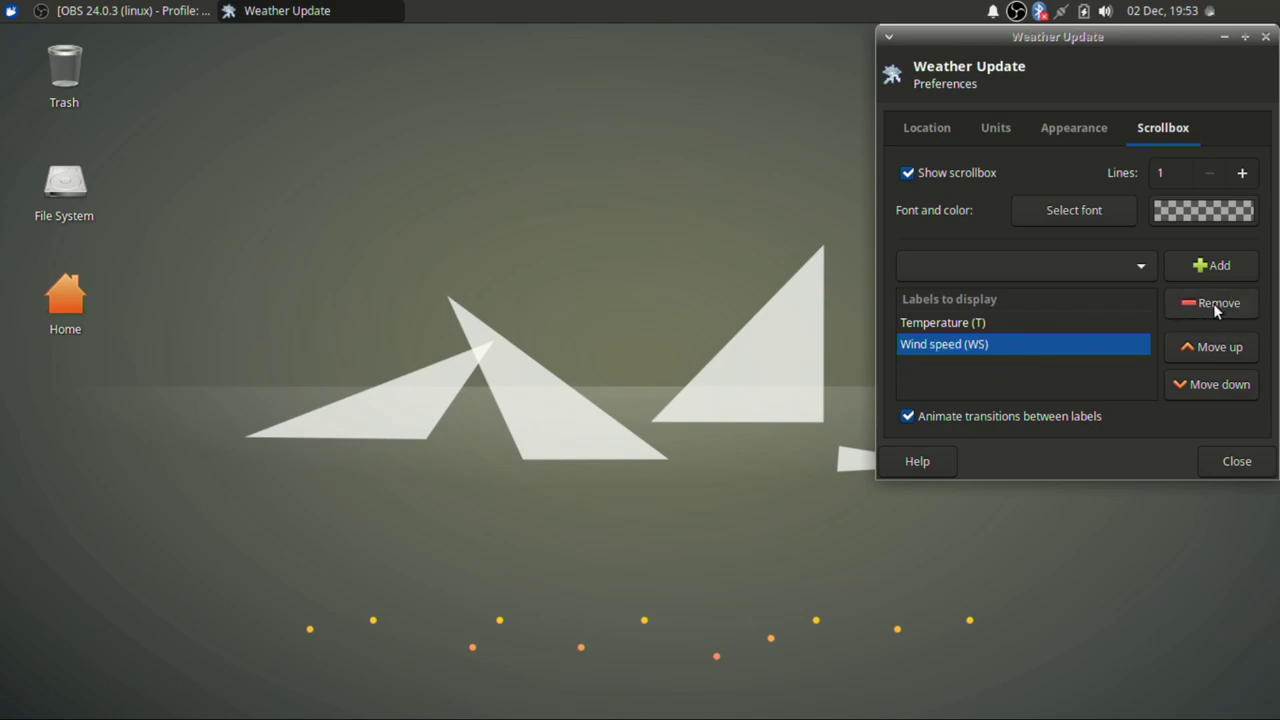
{"action": "left_click", "coordinate": [1214, 303]}
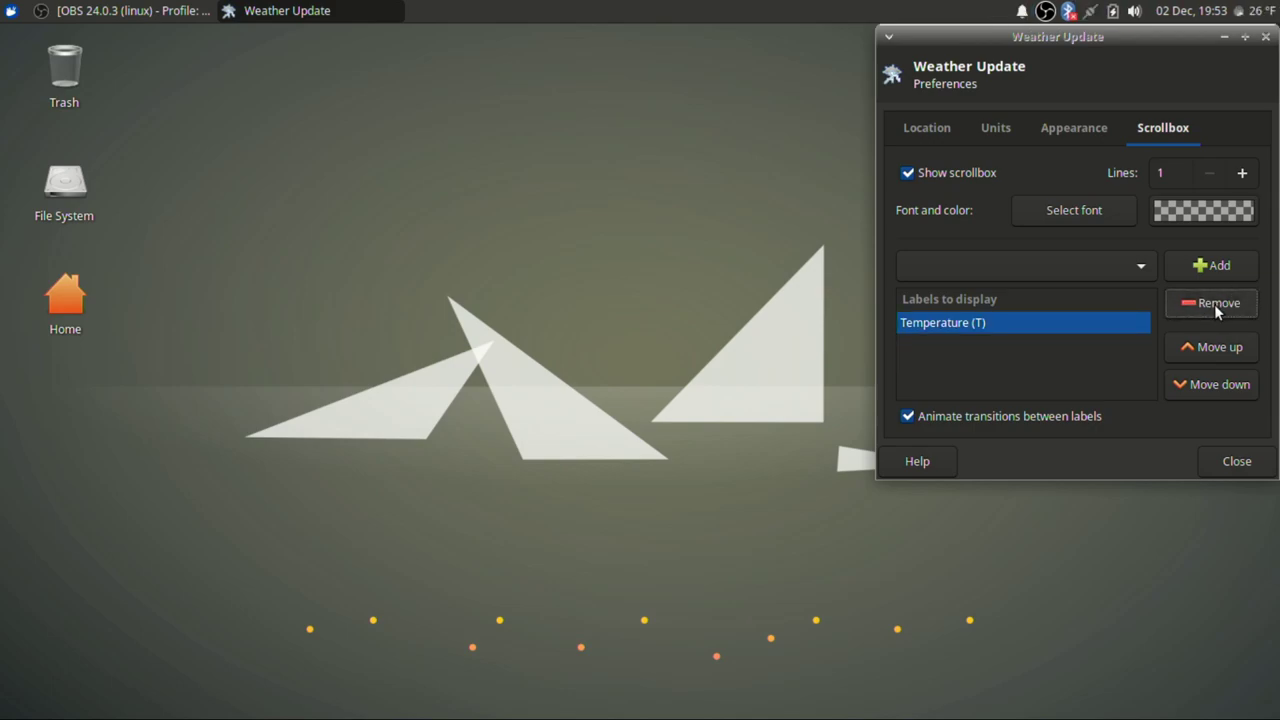
{"action": "left_click", "coordinate": [1240, 463]}
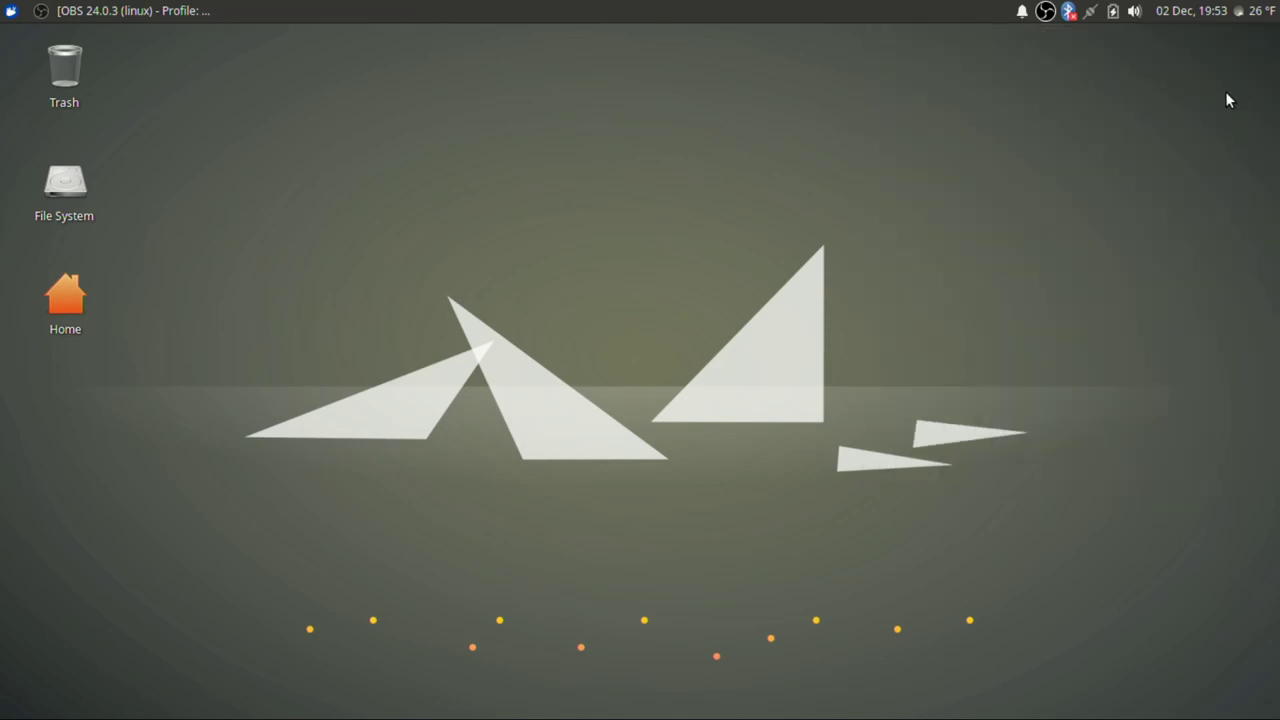